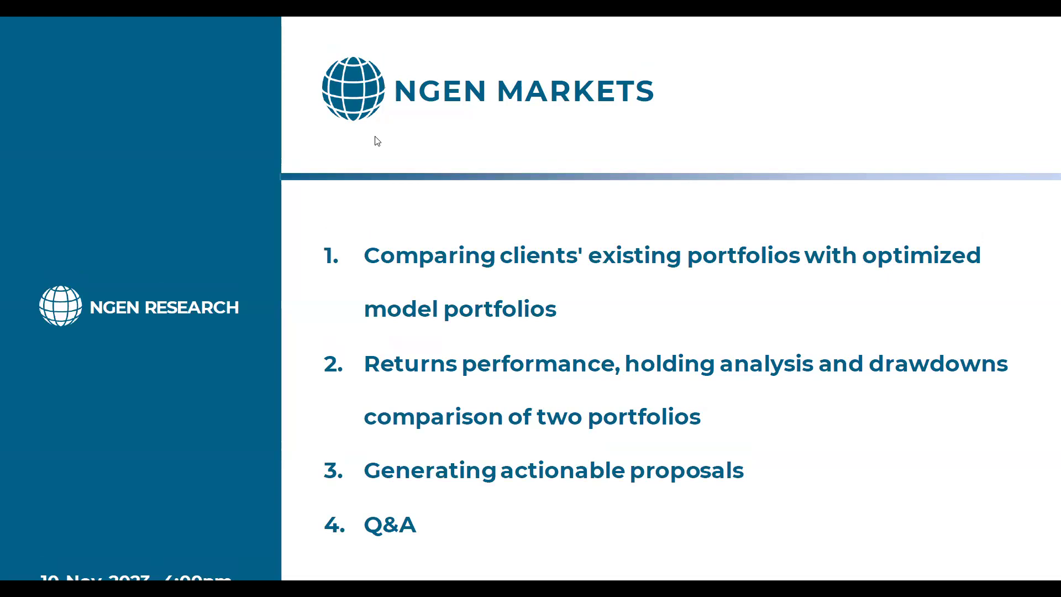
# - Switch to NGEN Markets in the browser and run MODEL TEST PORTFOLIO from the saved portfolios
pyautogui.hotkey('alt', 'Tab')
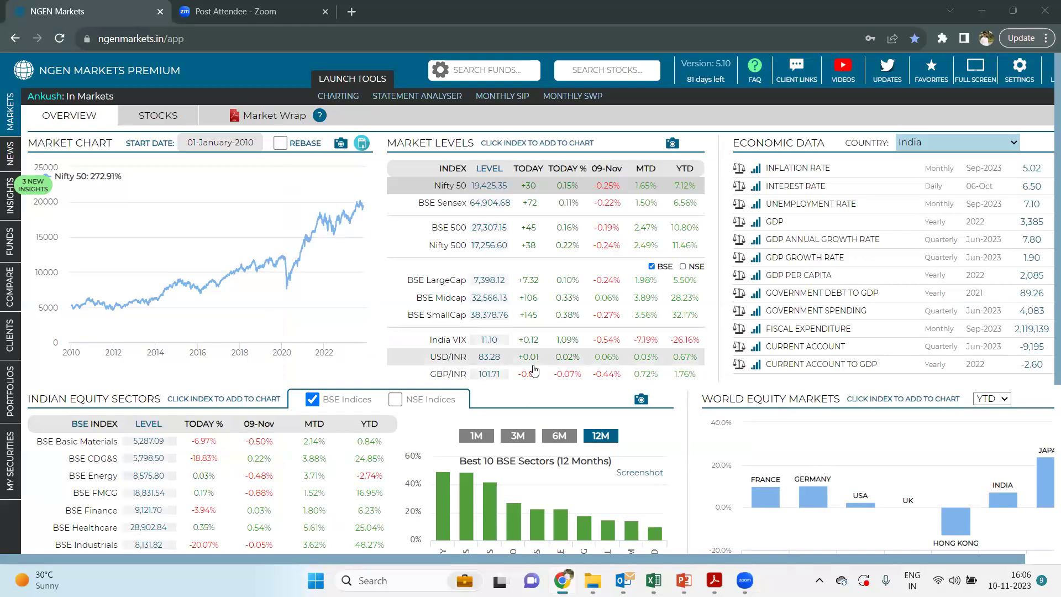
pyautogui.click(7, 389)
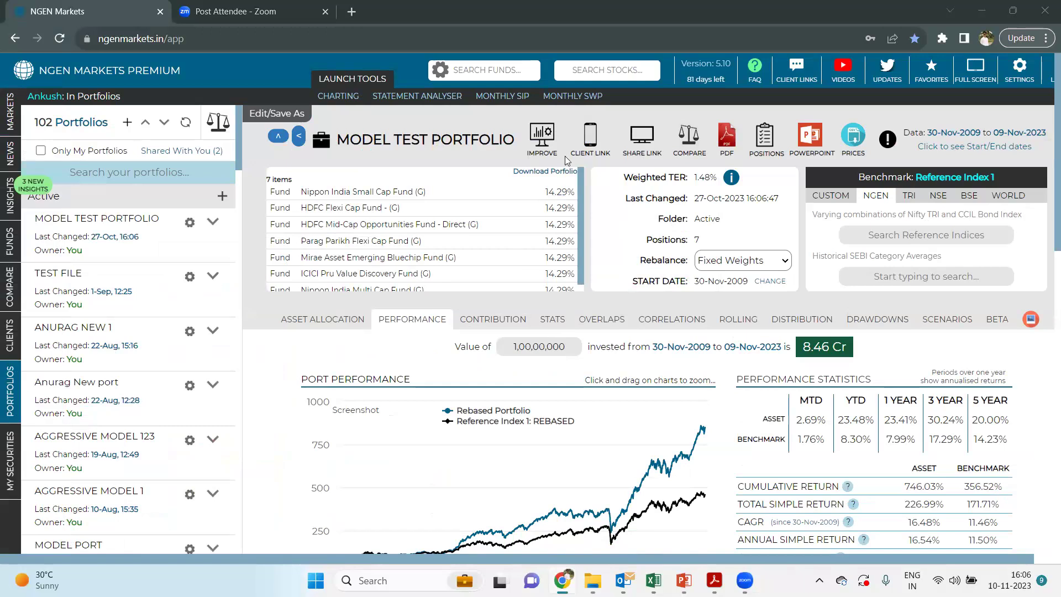
pyautogui.click(210, 224)
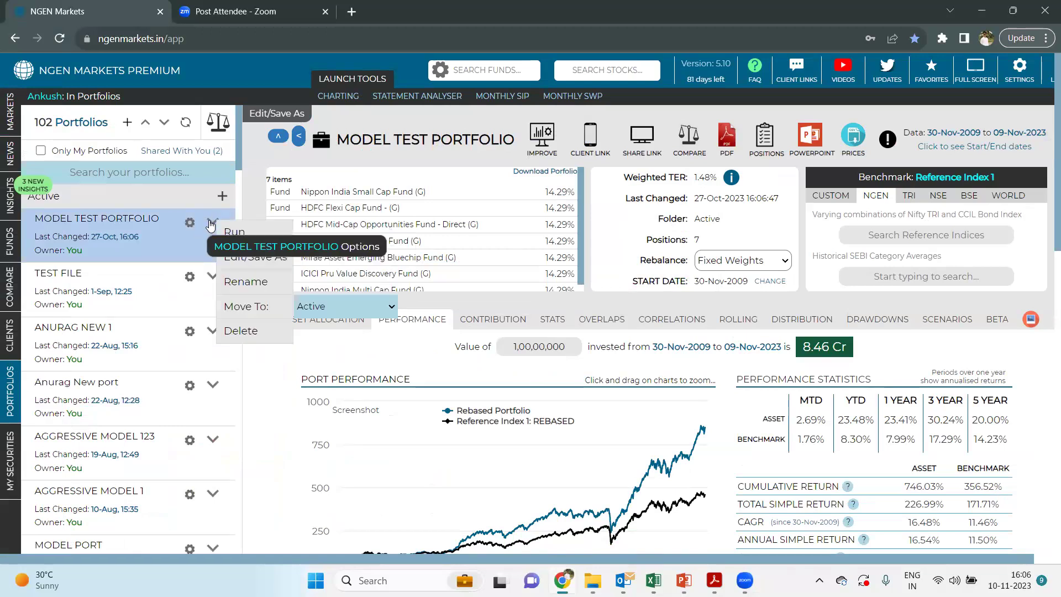
pyautogui.click(247, 232)
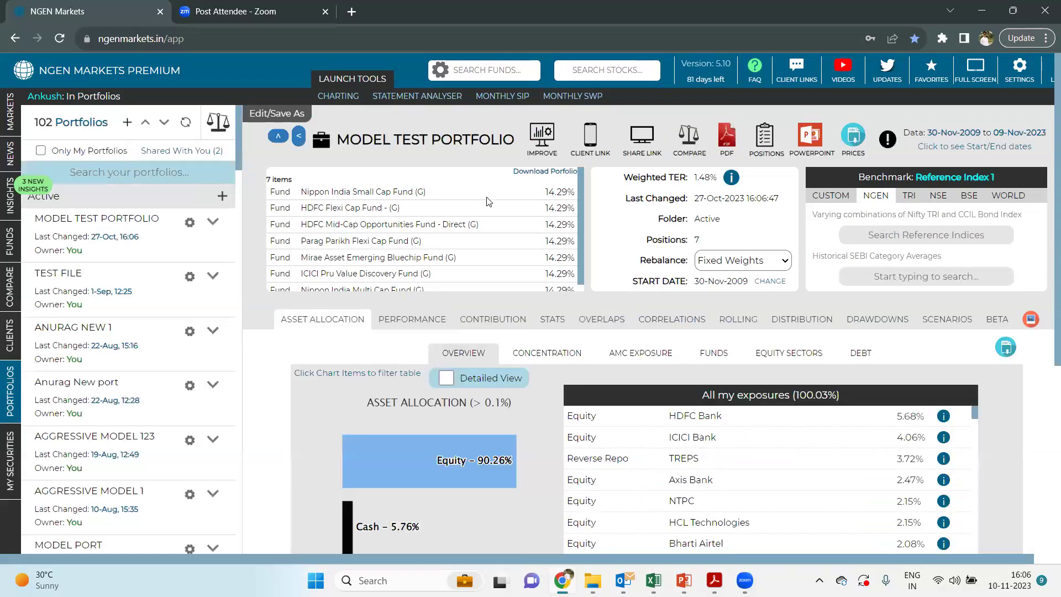
# - Review the portfolio's fund holdings and weights, and view the allocation improvement suggestions for its full history
pyautogui.scroll(-1, 488, 201)
pyautogui.scroll(1, 488, 202)
pyautogui.scroll(-1, 547, 243)
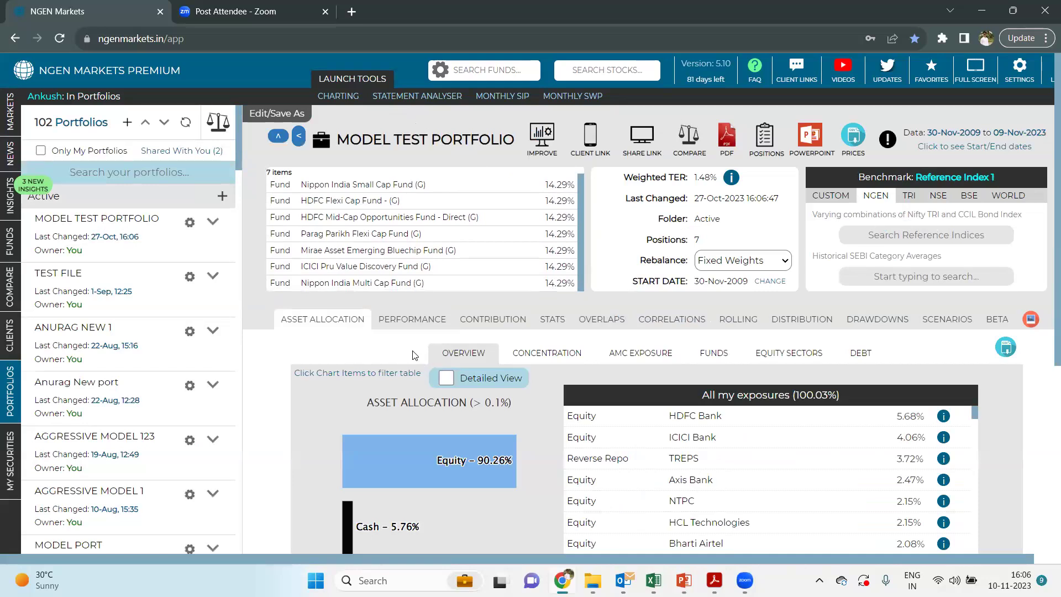
pyautogui.scroll(-2, 413, 353)
pyautogui.scroll(2, 412, 354)
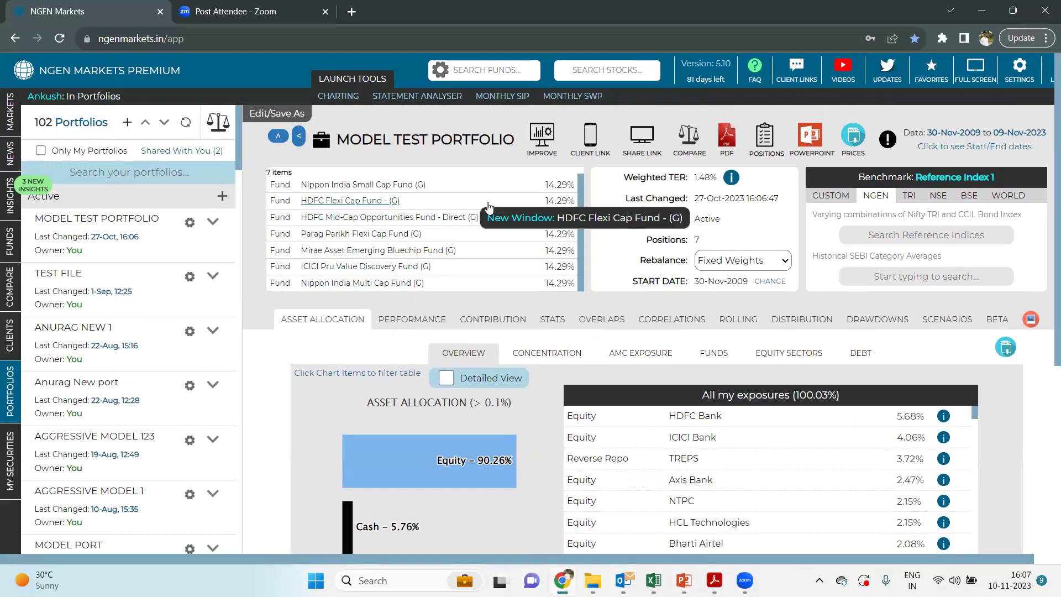
pyautogui.moveTo(488, 209)
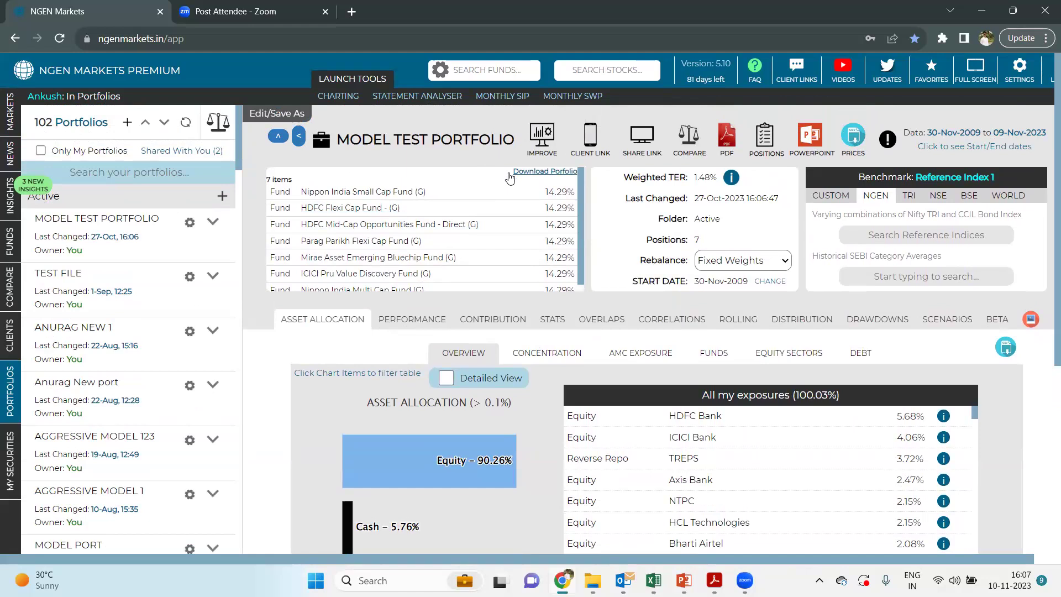
pyautogui.click(532, 142)
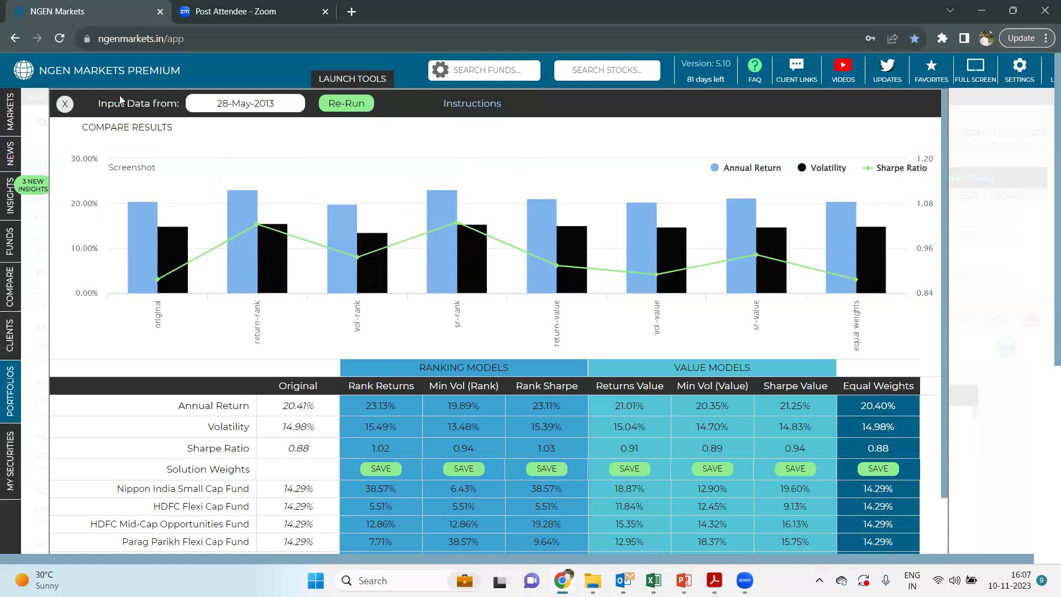
pyautogui.click(65, 105)
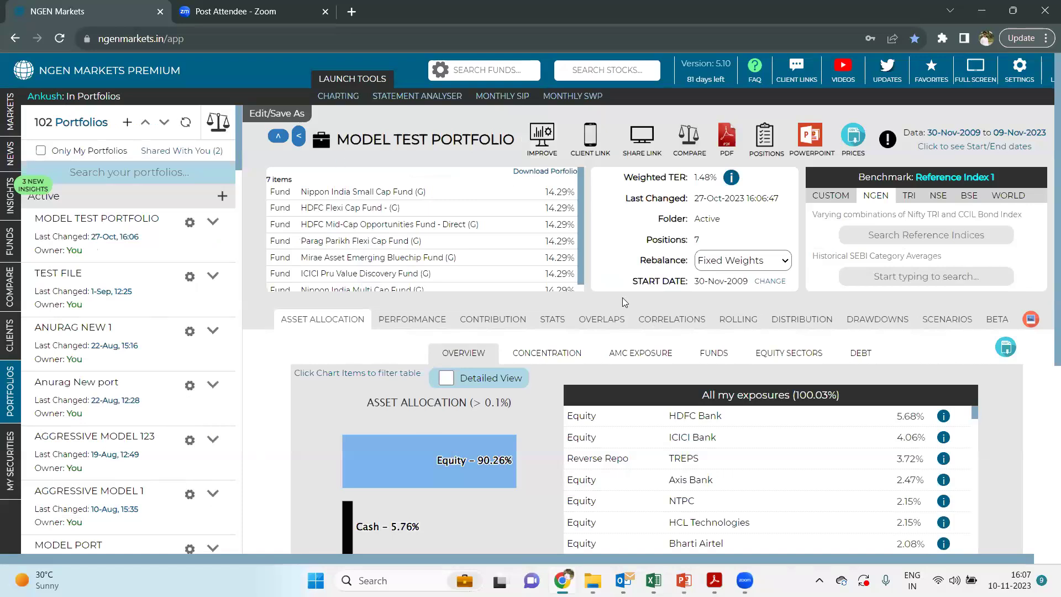
# - Set the portfolio's start date to 3Y Ago and generate the allocation improvement suggestions for that period
pyautogui.click(769, 282)
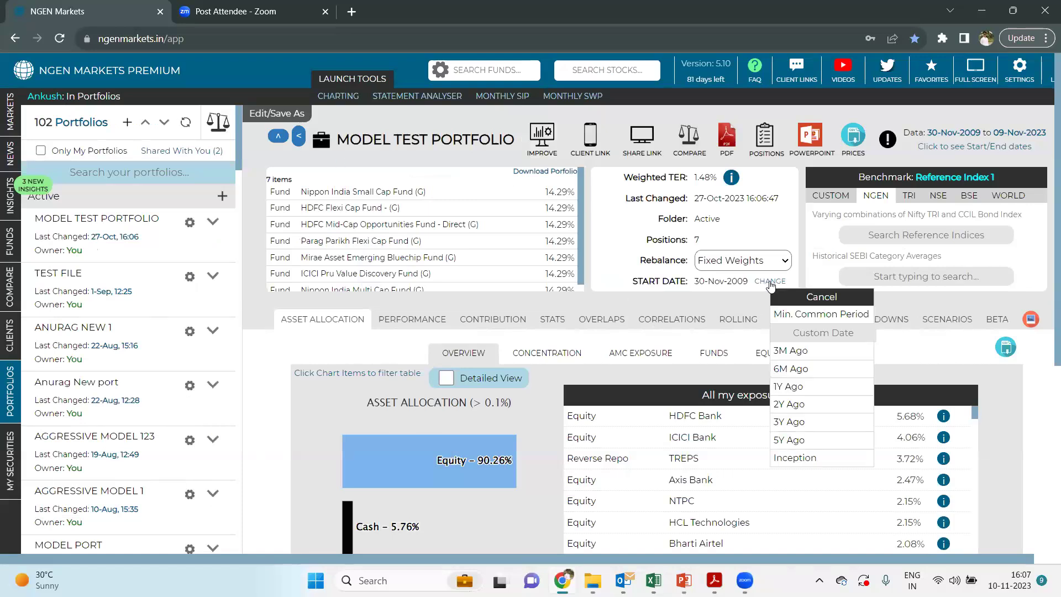
pyautogui.click(791, 423)
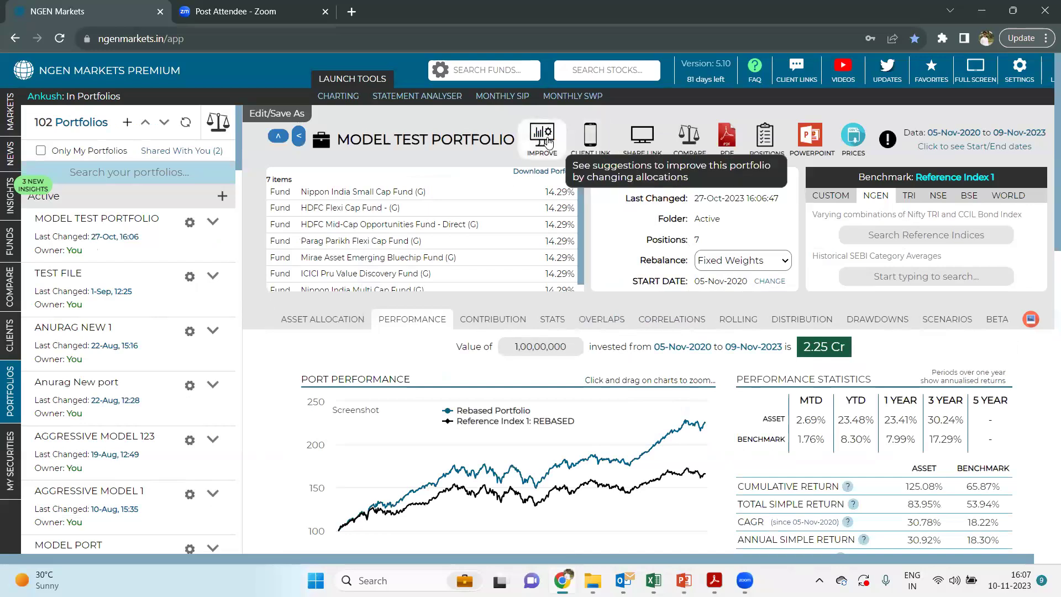
pyautogui.click(549, 143)
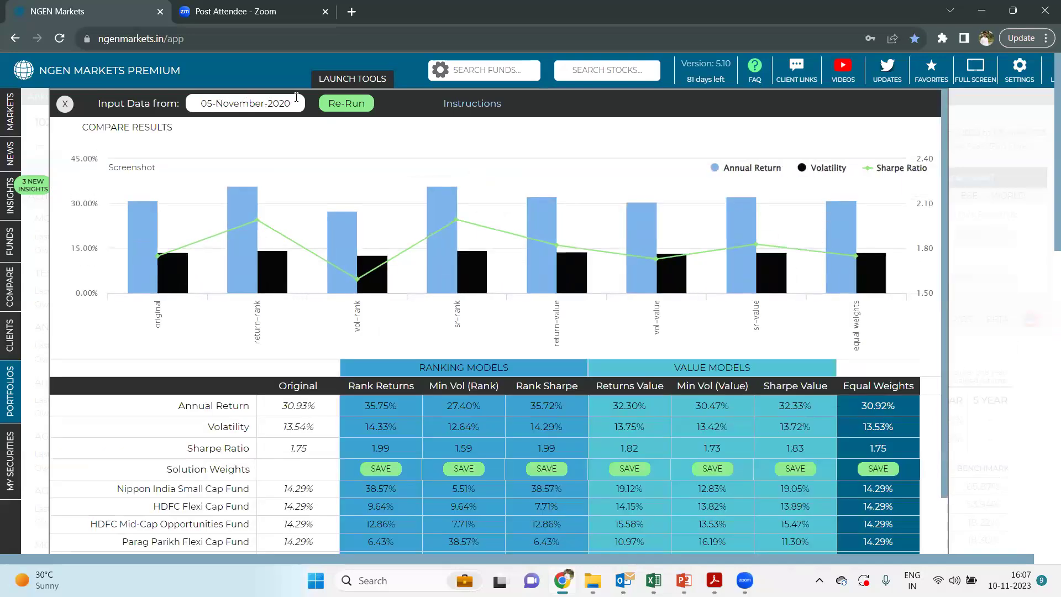
# - Examine the returns, volatility, Sharpe ratios and fund weights of the ranking and value models against the original portfolio
pyautogui.scroll(-2, 287, 255)
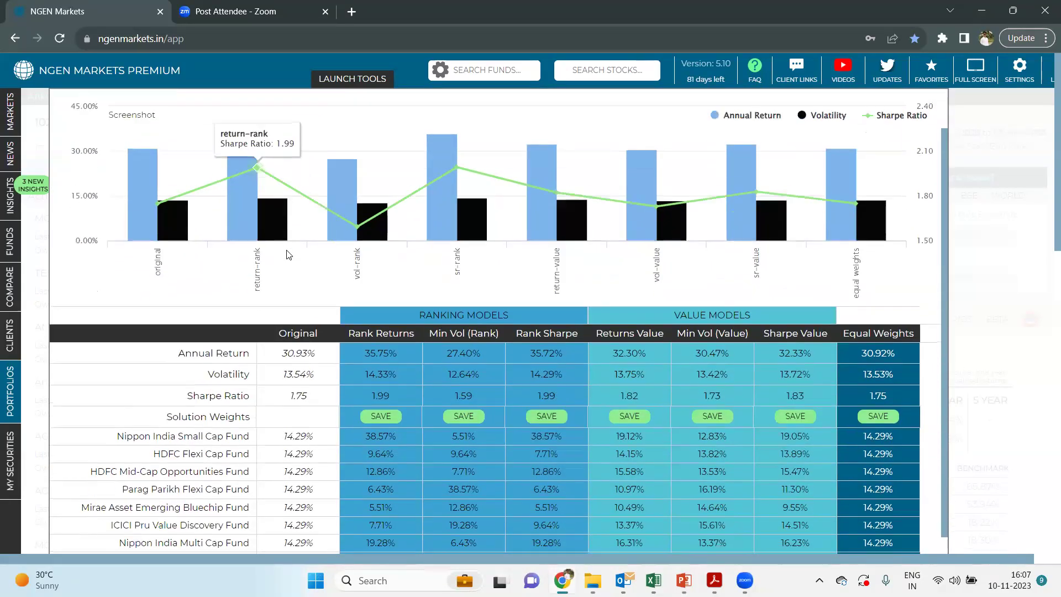
pyautogui.scroll(-1, 287, 255)
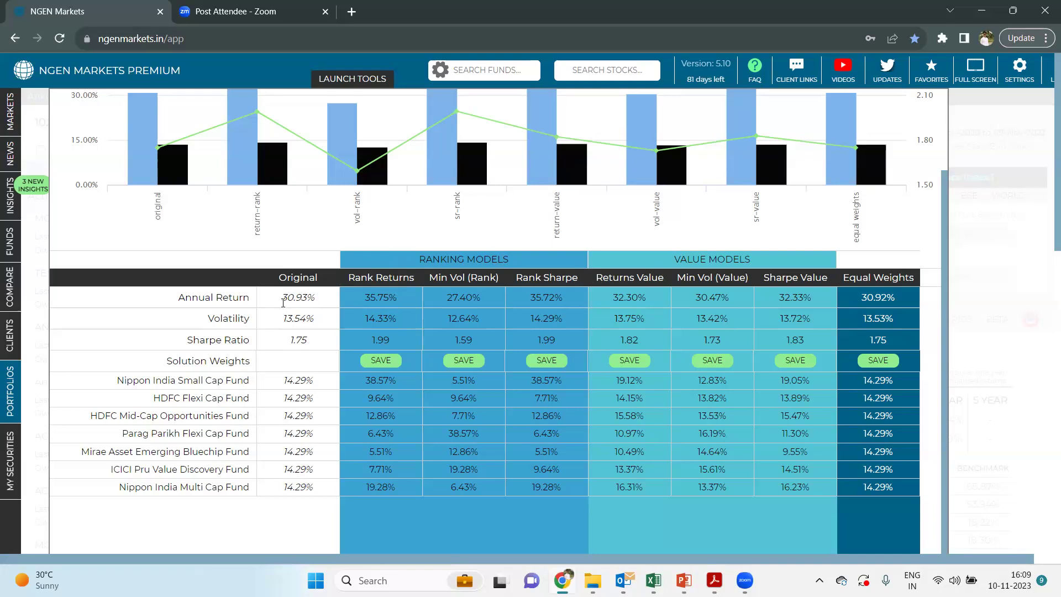
pyautogui.scroll(2, 315, 304)
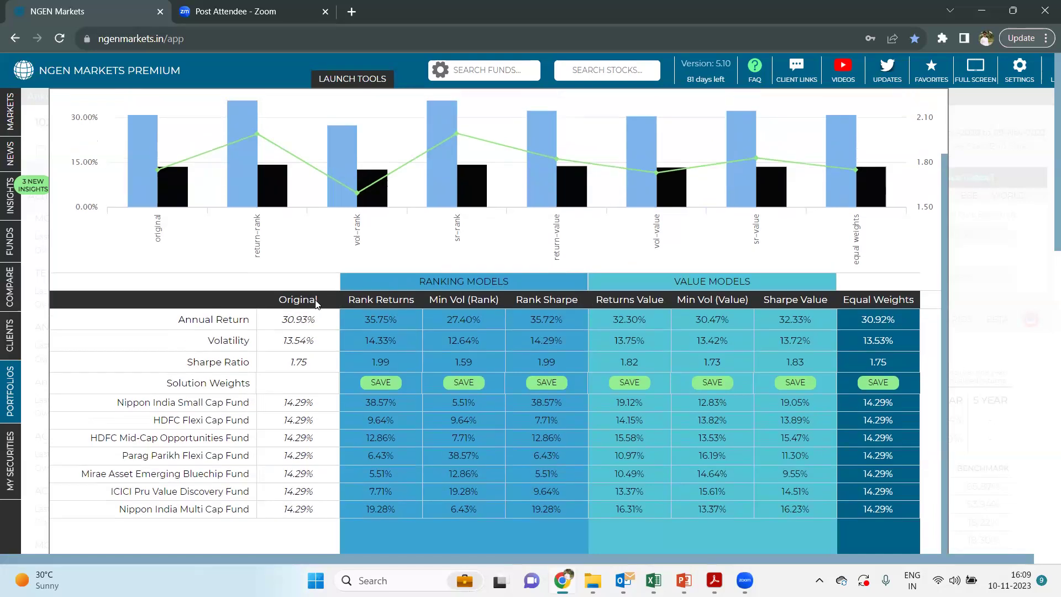
pyautogui.scroll(-1, 316, 303)
pyautogui.scroll(-1, 315, 304)
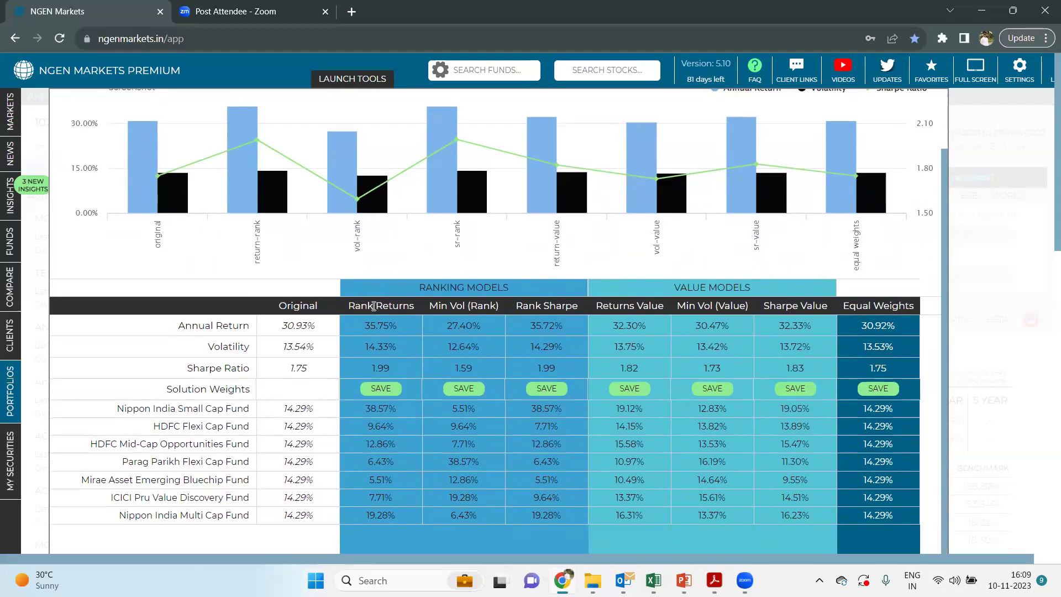
pyautogui.scroll(-1, 398, 306)
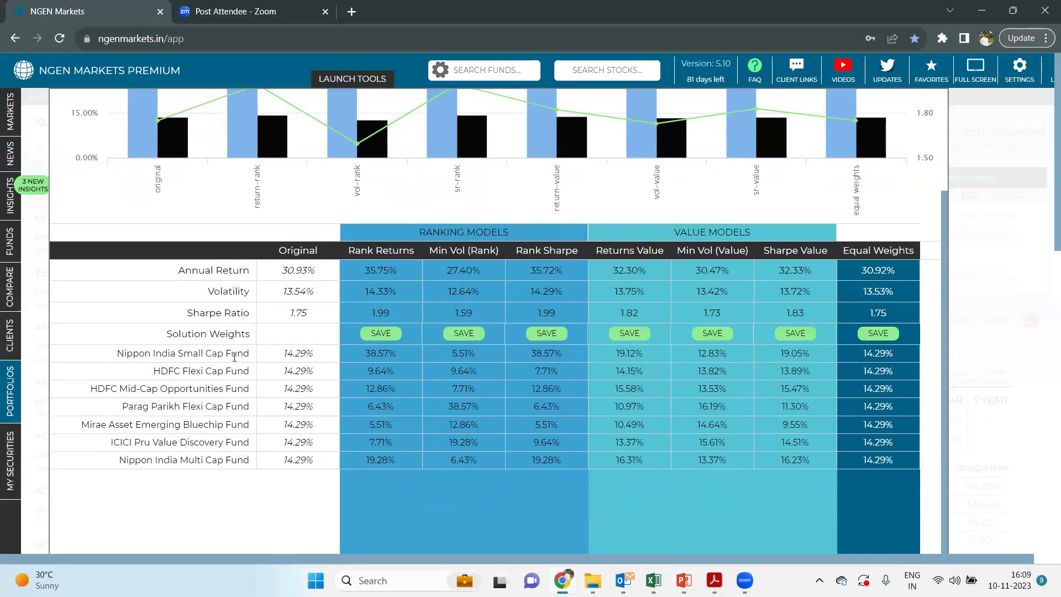
pyautogui.scroll(3, 234, 357)
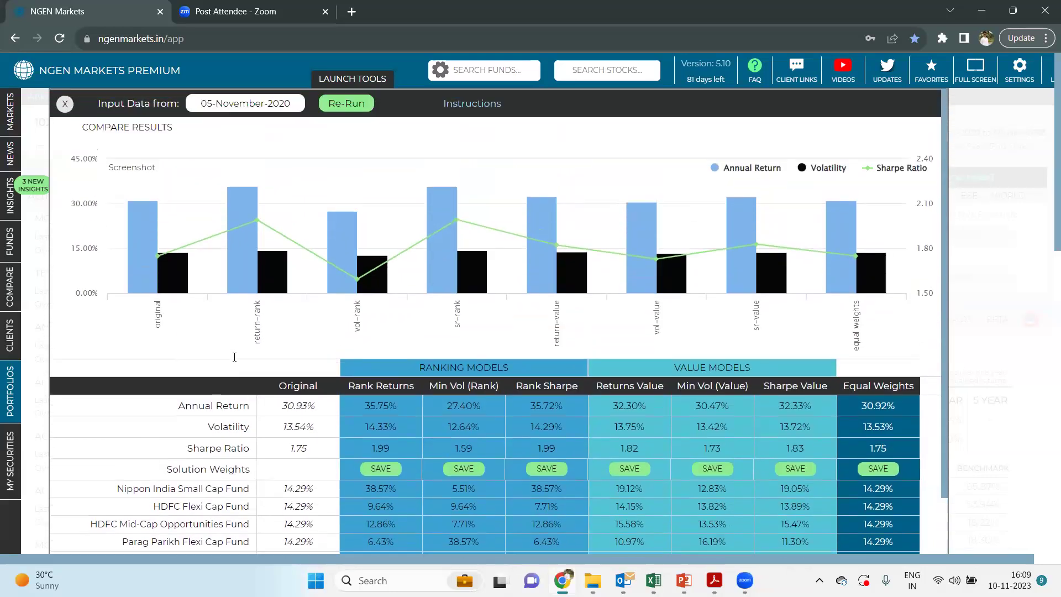
pyautogui.click(66, 105)
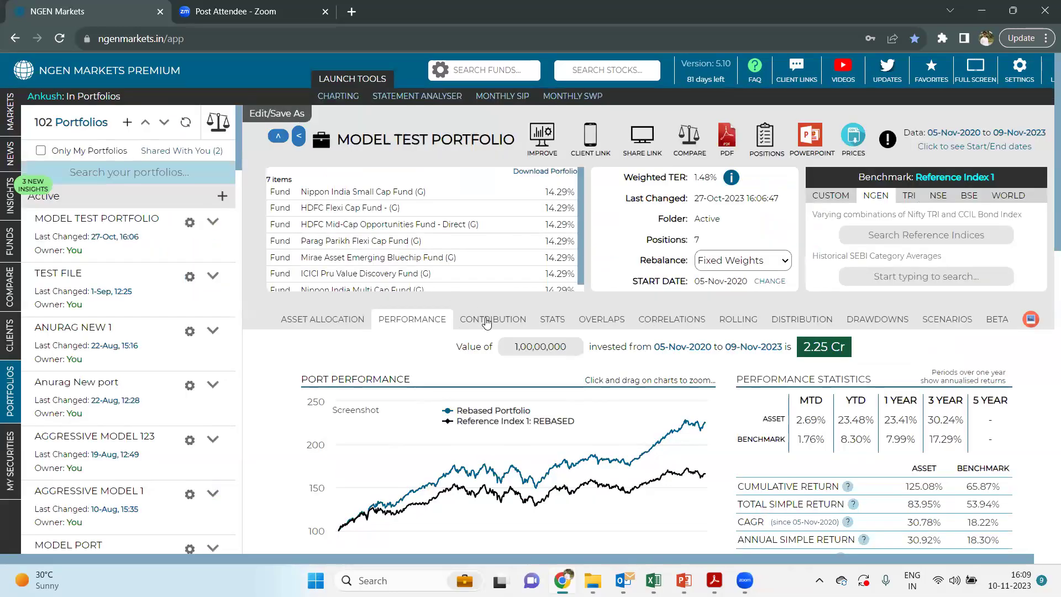
# - Run the portfolio's return contribution analysis from 05-November-2020 to 09-November-2023 and view each fund's contribution
pyautogui.click(487, 322)
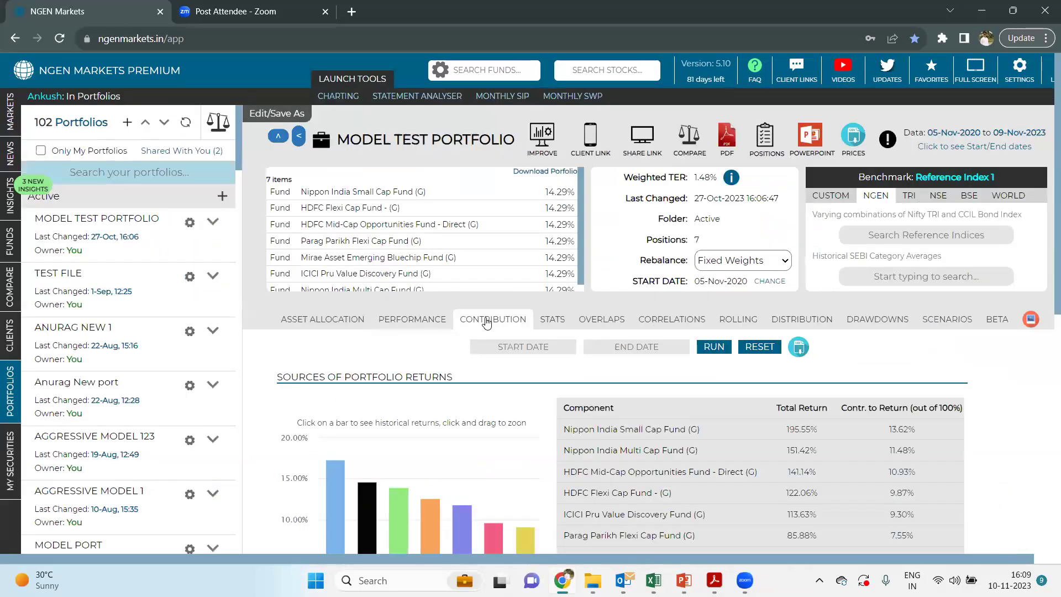
pyautogui.click(539, 349)
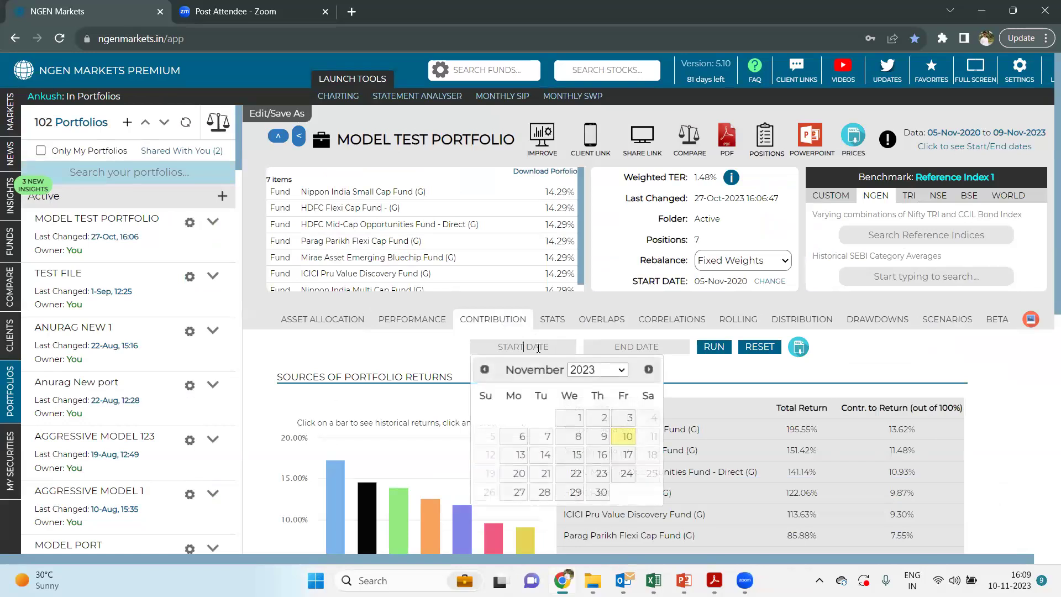
pyautogui.click(595, 370)
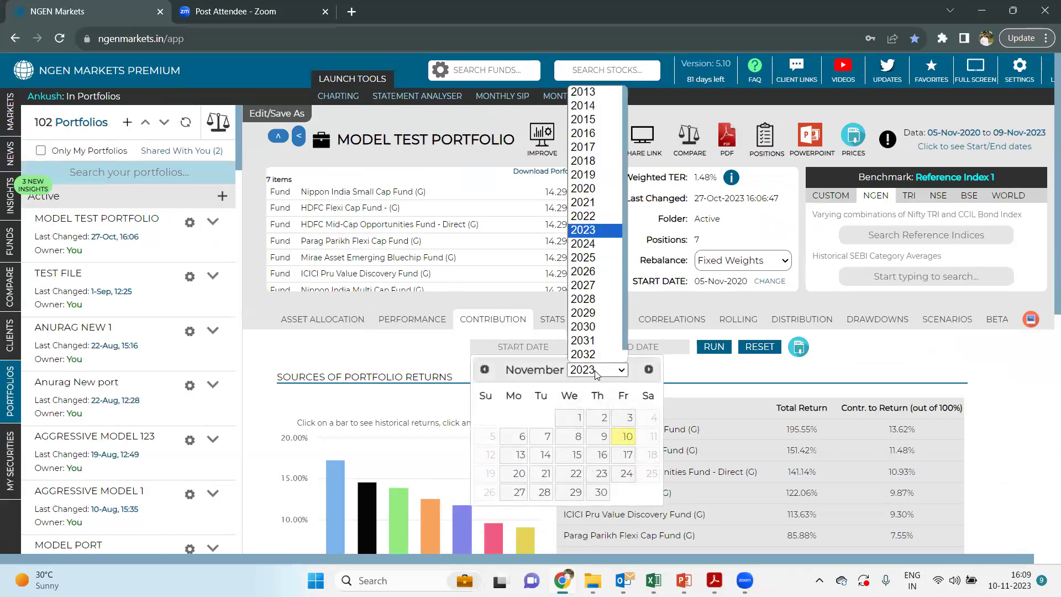
pyautogui.click(604, 195)
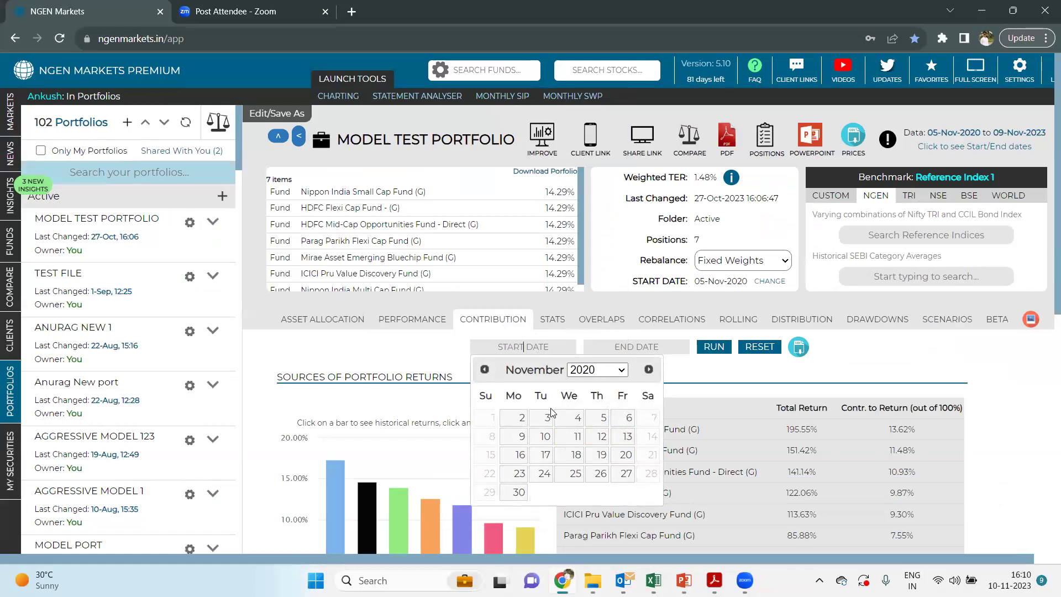
pyautogui.click(601, 417)
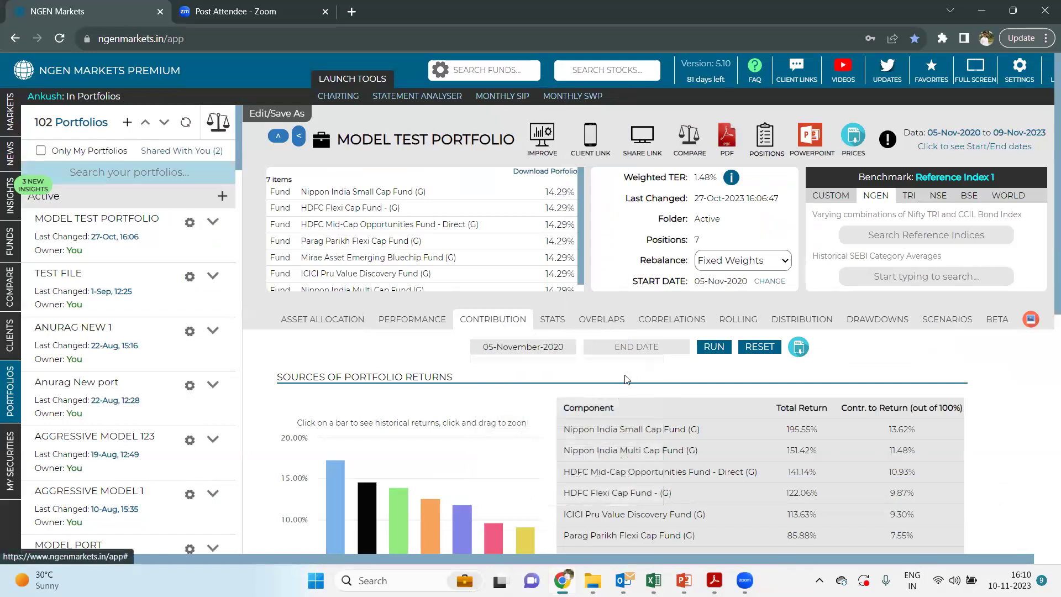
pyautogui.click(649, 345)
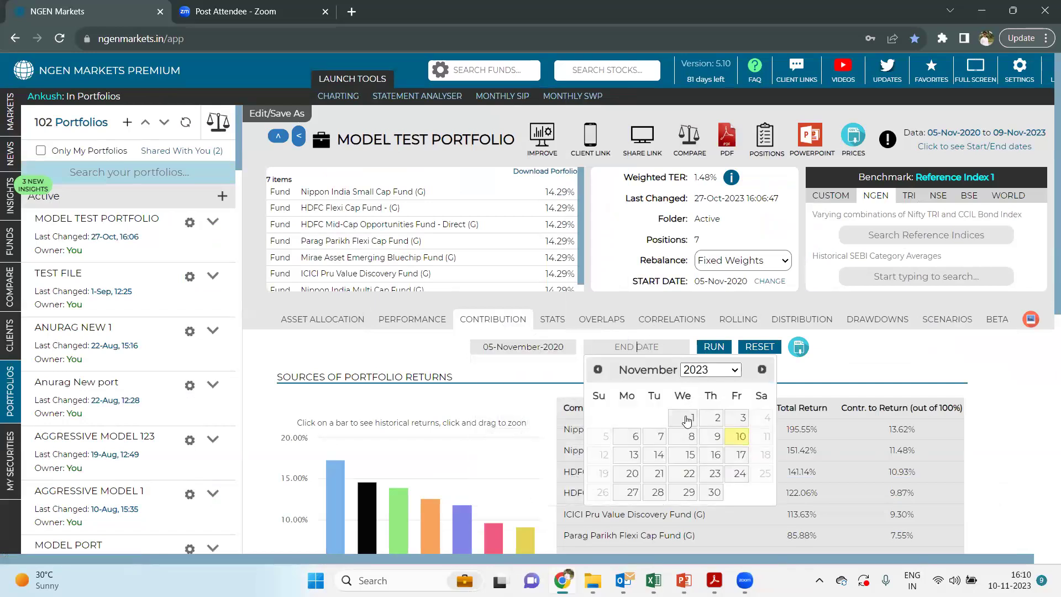
pyautogui.click(719, 437)
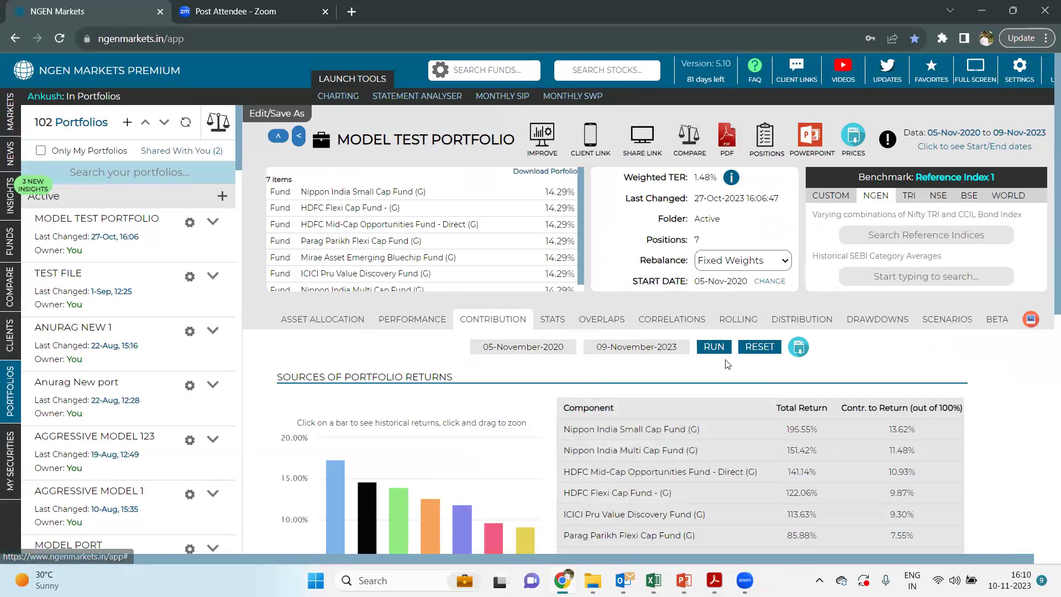
pyautogui.click(714, 347)
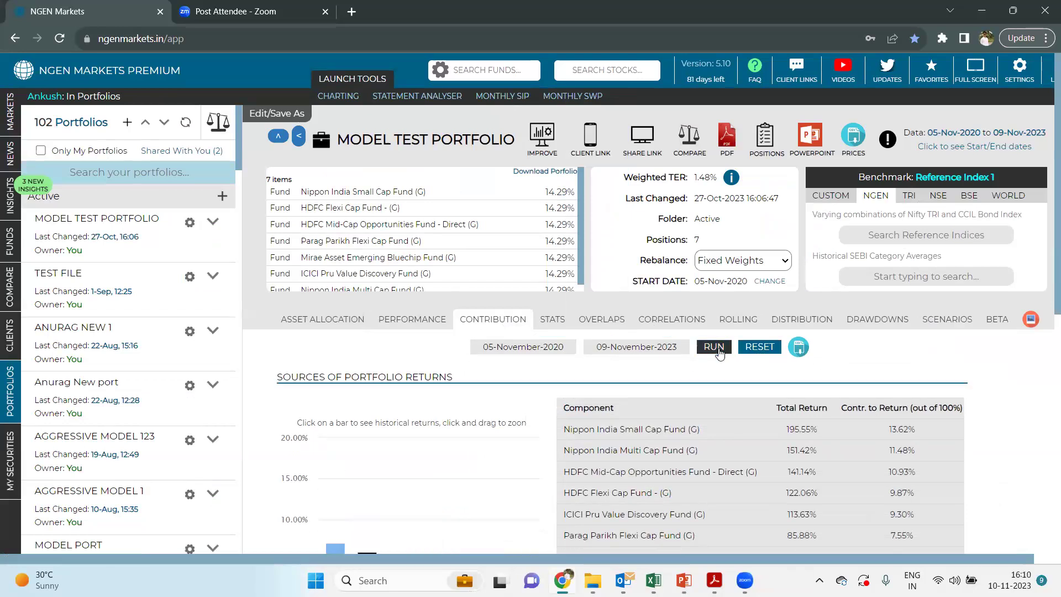
pyautogui.scroll(-1, 720, 352)
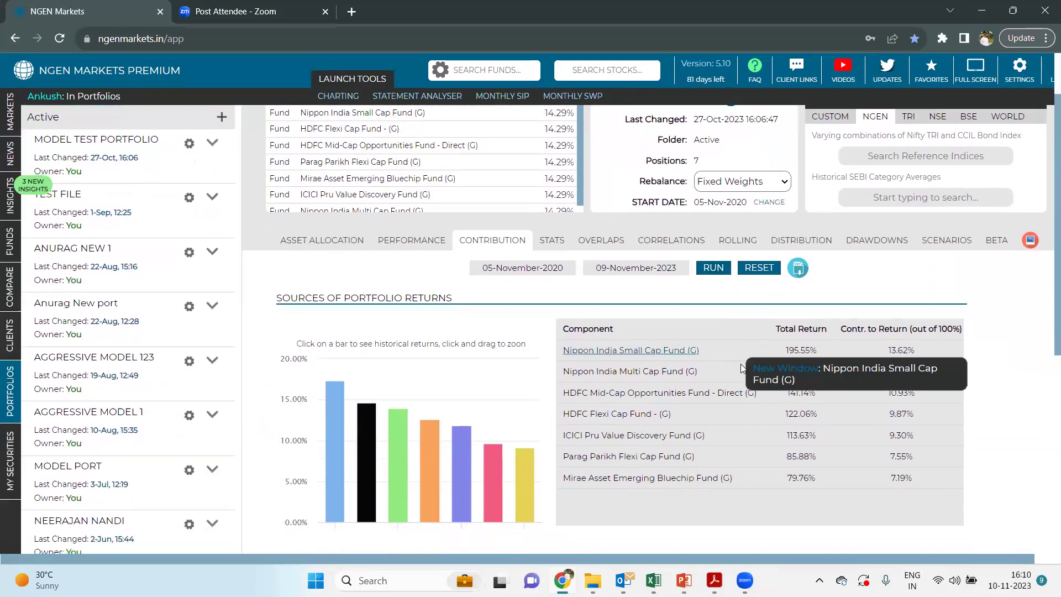
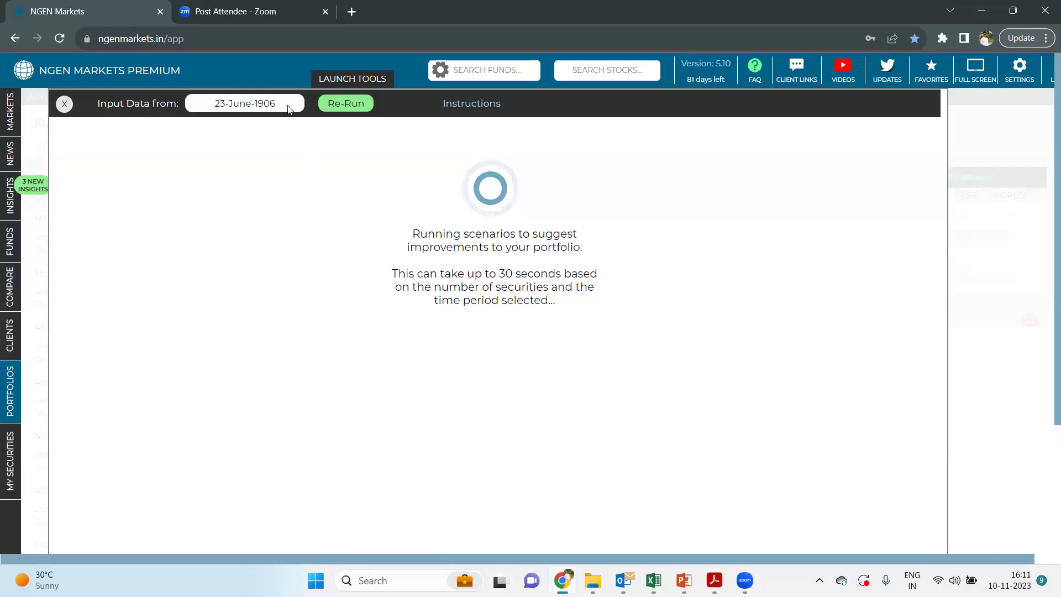
pyautogui.click(63, 105)
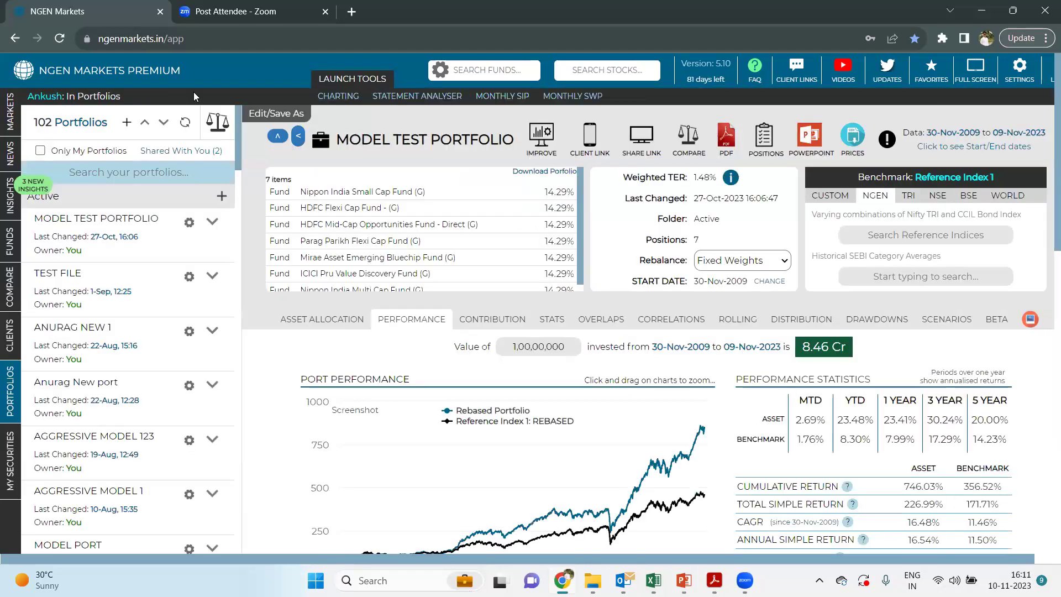
pyautogui.click(524, 149)
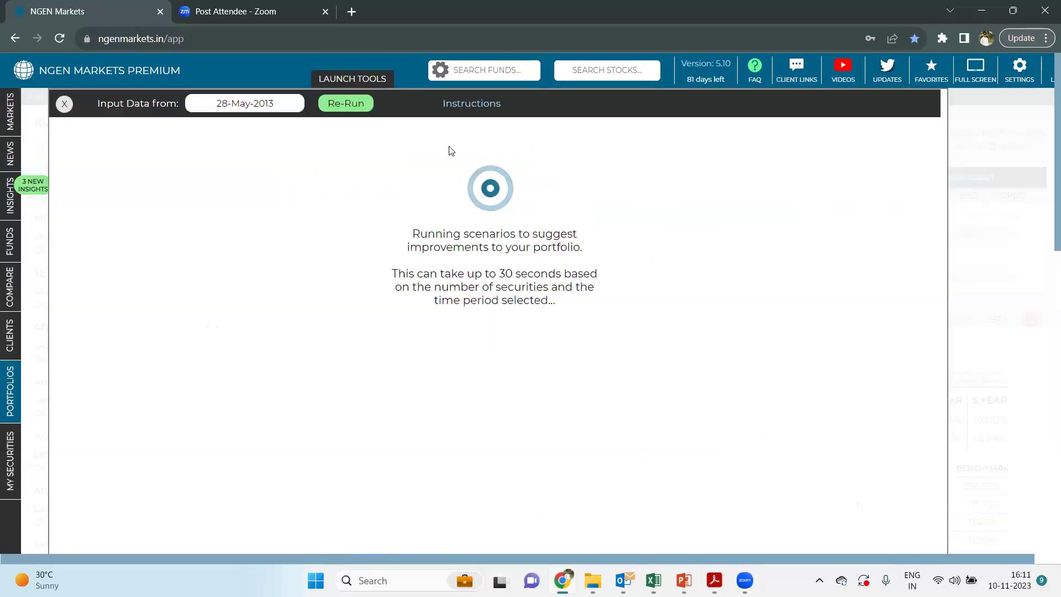
pyautogui.click(64, 104)
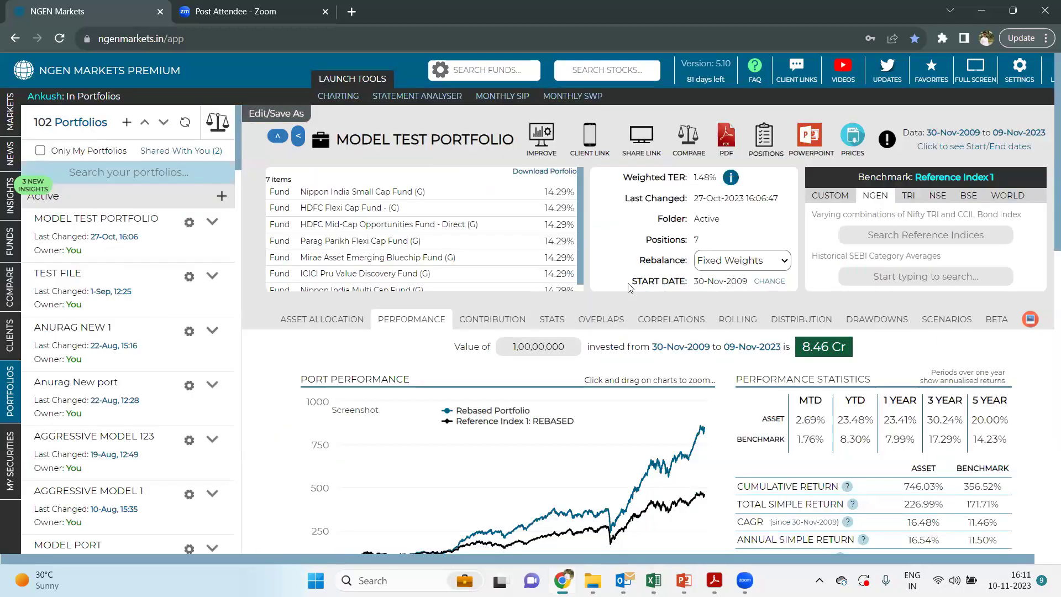
# - Change the start date of MODEL TEST PORTFOLIO to 3Y Ago and rerun its allocation improvement suggestions
pyautogui.click(773, 283)
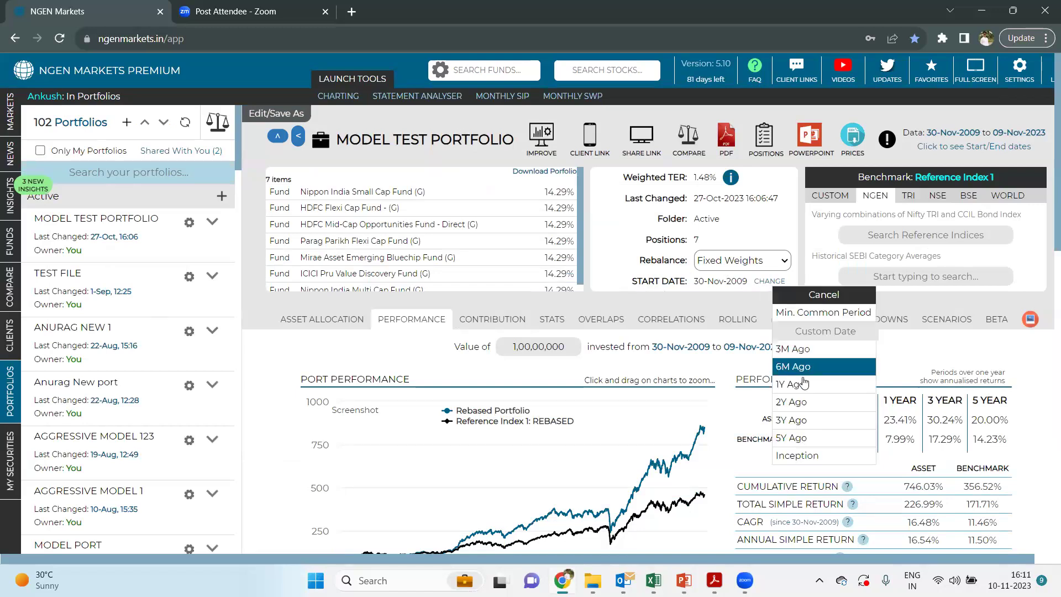
pyautogui.click(820, 422)
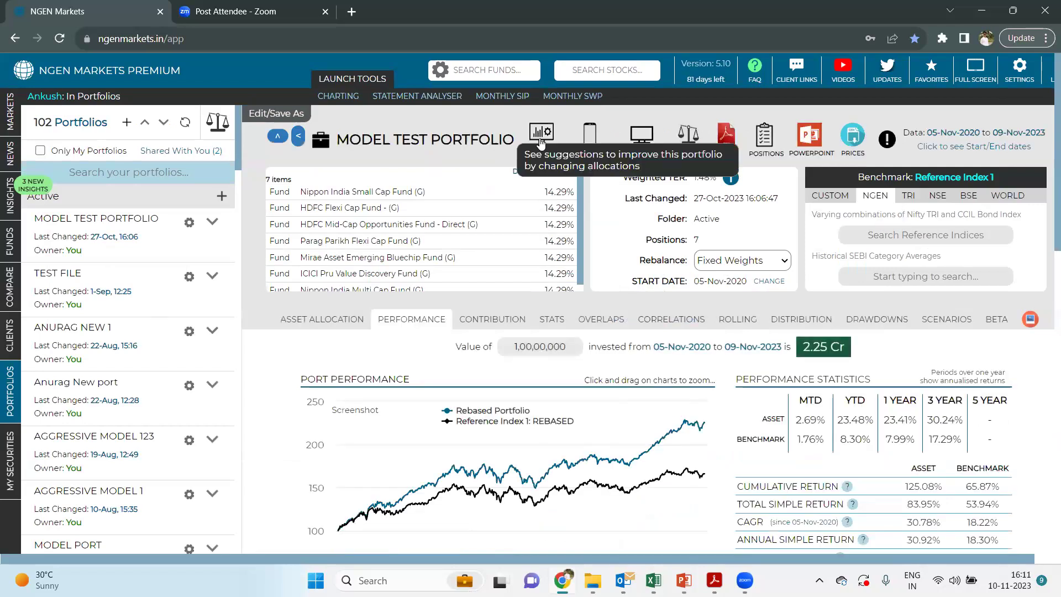
pyautogui.click(541, 138)
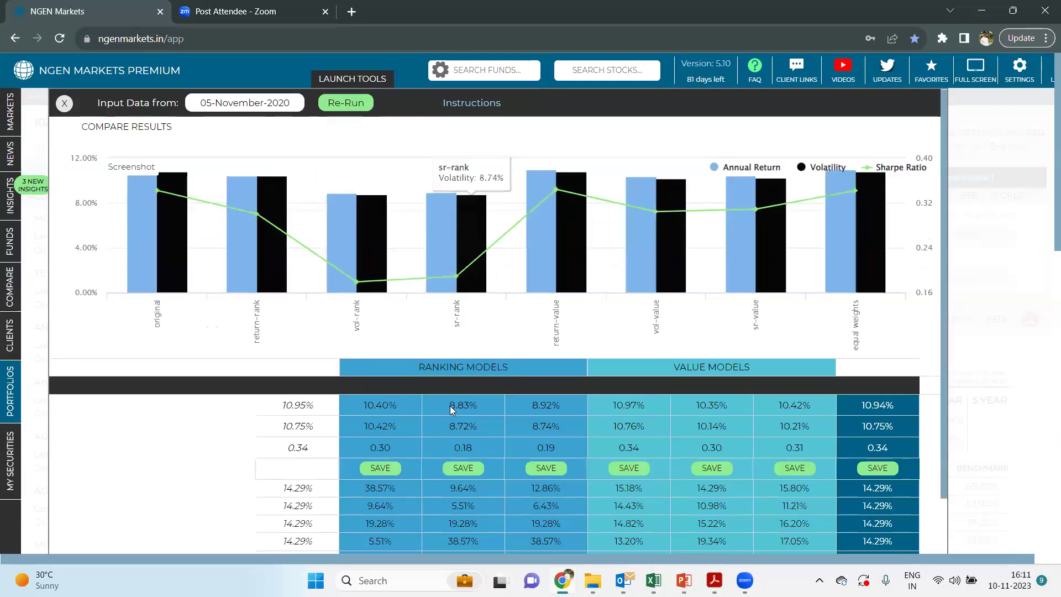
# - Review the annual return, volatility and Sharpe ratio comparison of the ranking and value models, and close the results
pyautogui.scroll(-1, 452, 406)
pyautogui.scroll(1, 452, 406)
pyautogui.scroll(1, 451, 405)
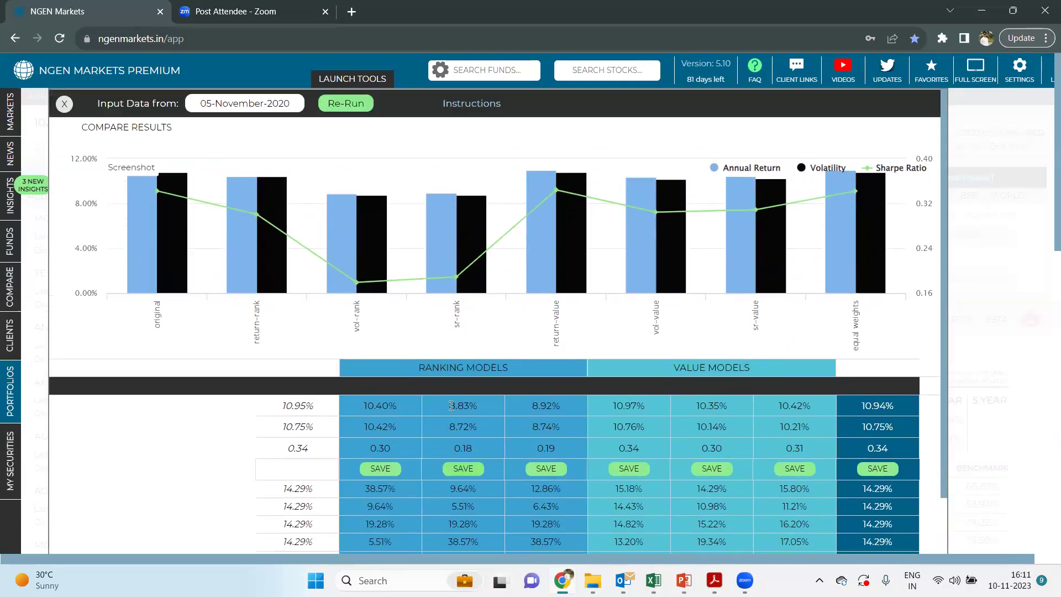
pyautogui.scroll(-3, 451, 406)
pyautogui.scroll(3, 452, 406)
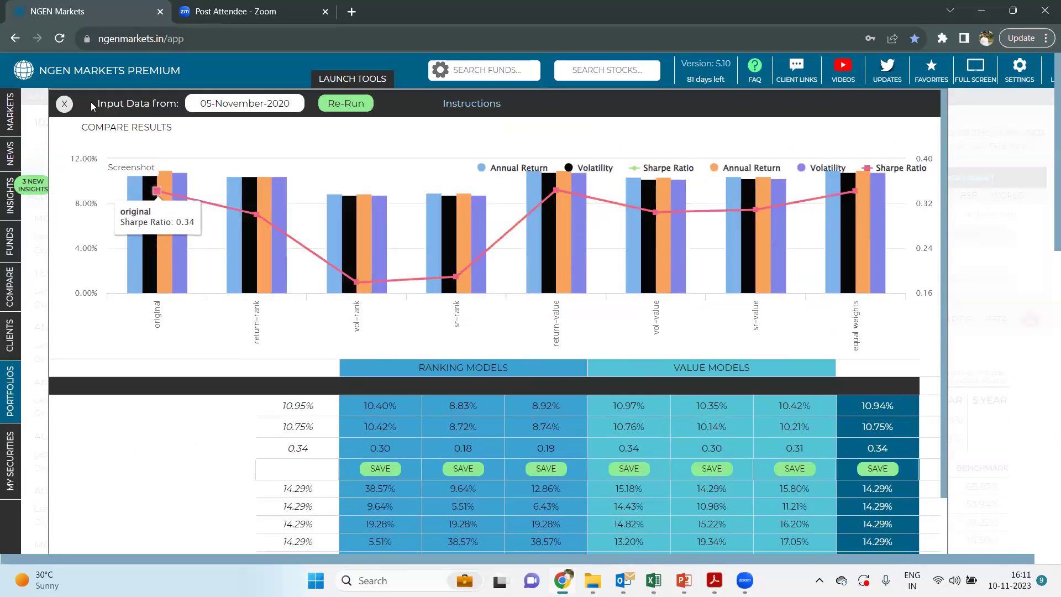
pyautogui.click(64, 107)
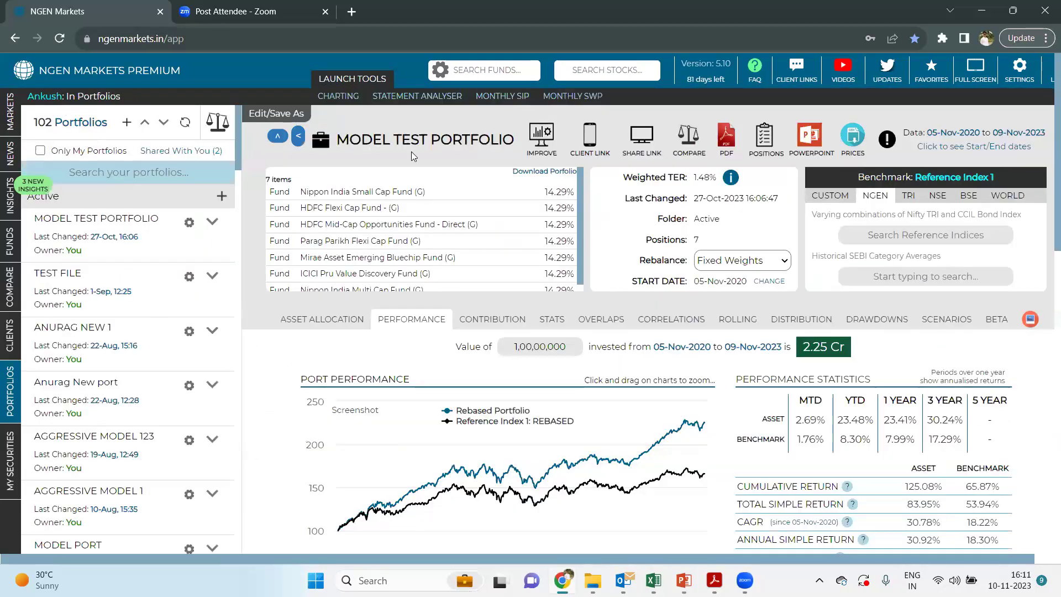
# - Rerun the allocation improvement suggestions from 05-November-2020, check the models table and close the results
pyautogui.click(542, 133)
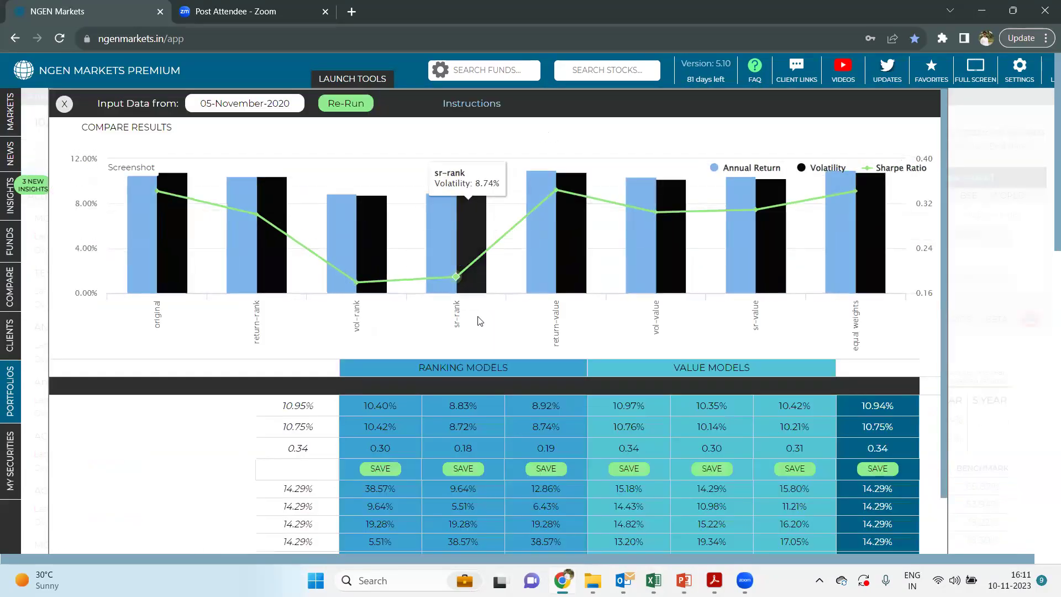
pyautogui.scroll(-3, 480, 322)
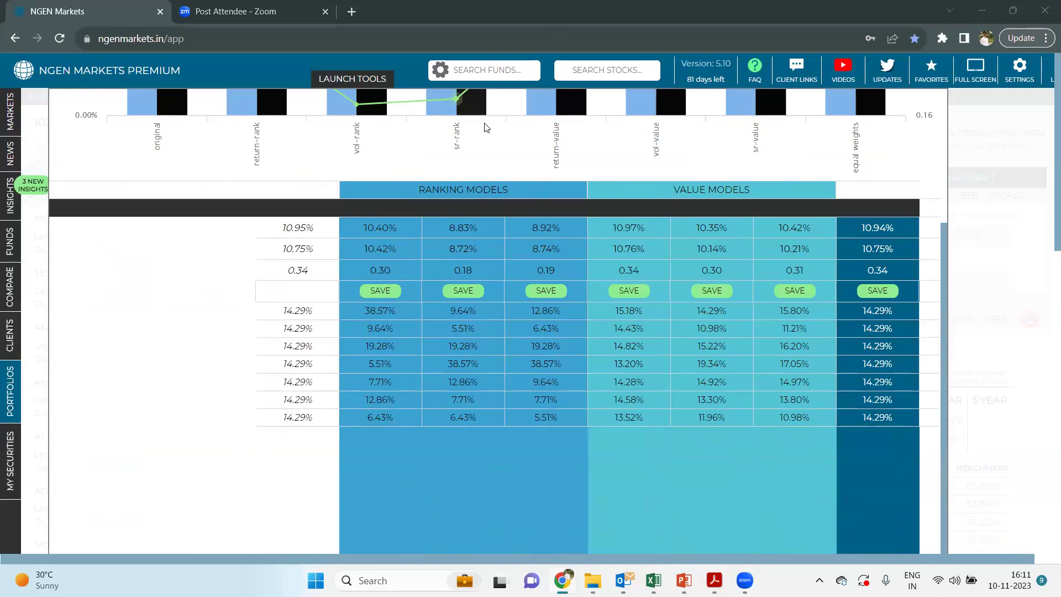
pyautogui.scroll(3, 486, 127)
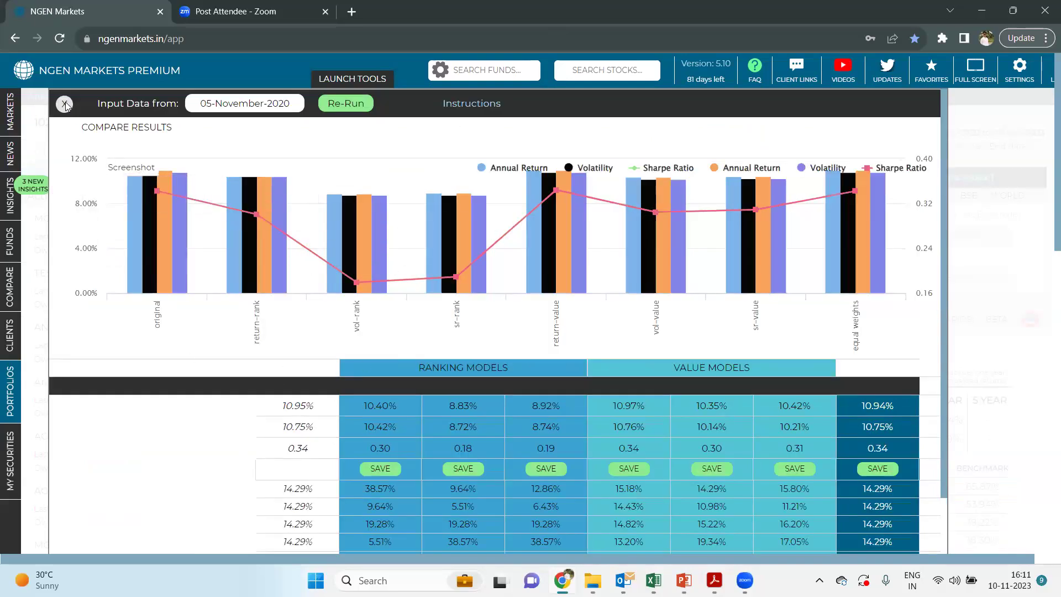
pyautogui.press('Escape')
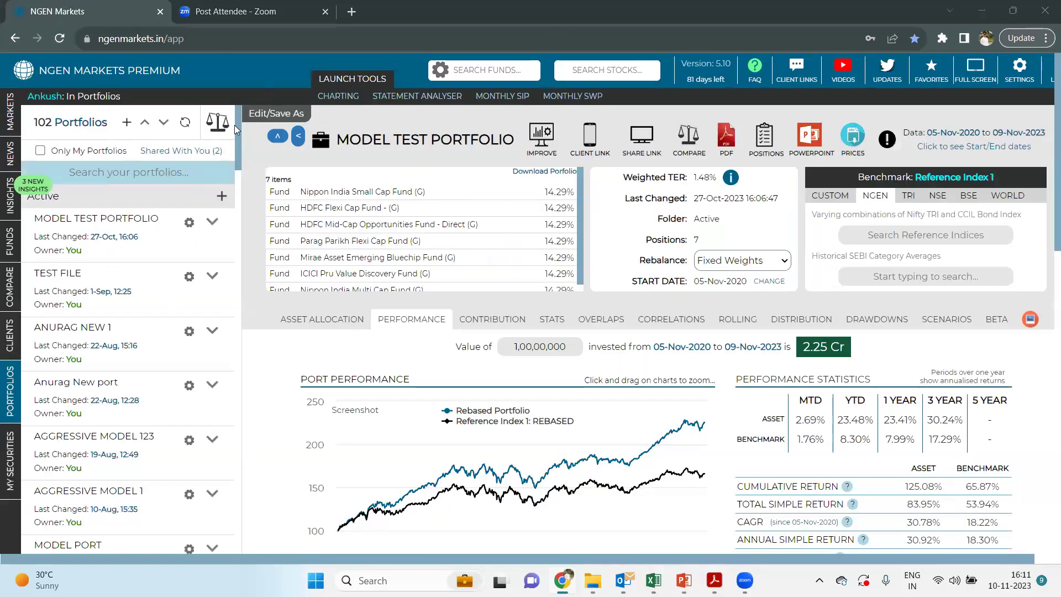
# - Reload the page and run MODEL TEST PORTFOLIO from the active portfolios
pyautogui.click(59, 38)
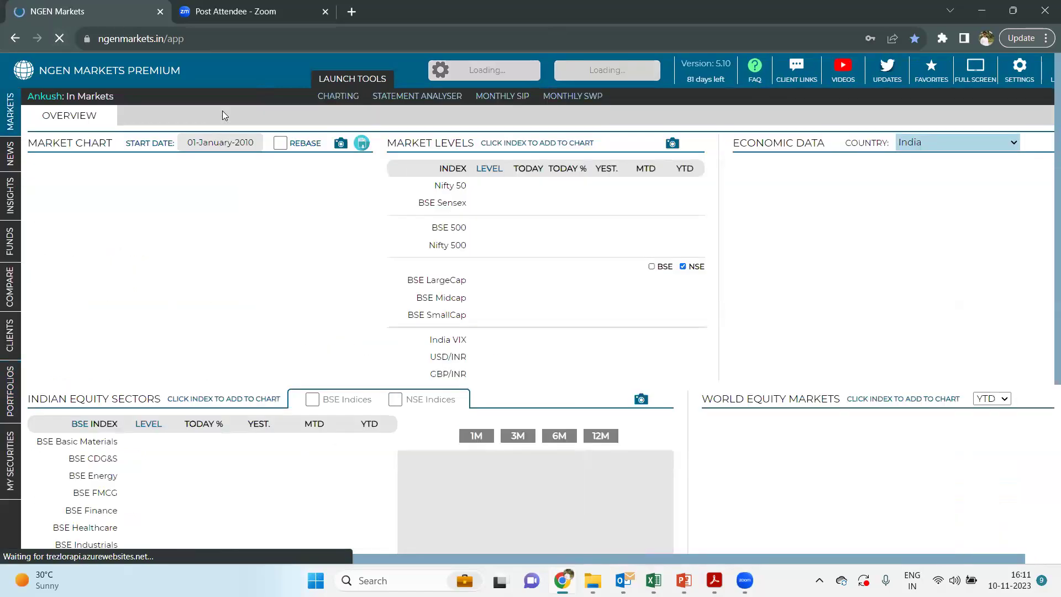
pyautogui.click(16, 400)
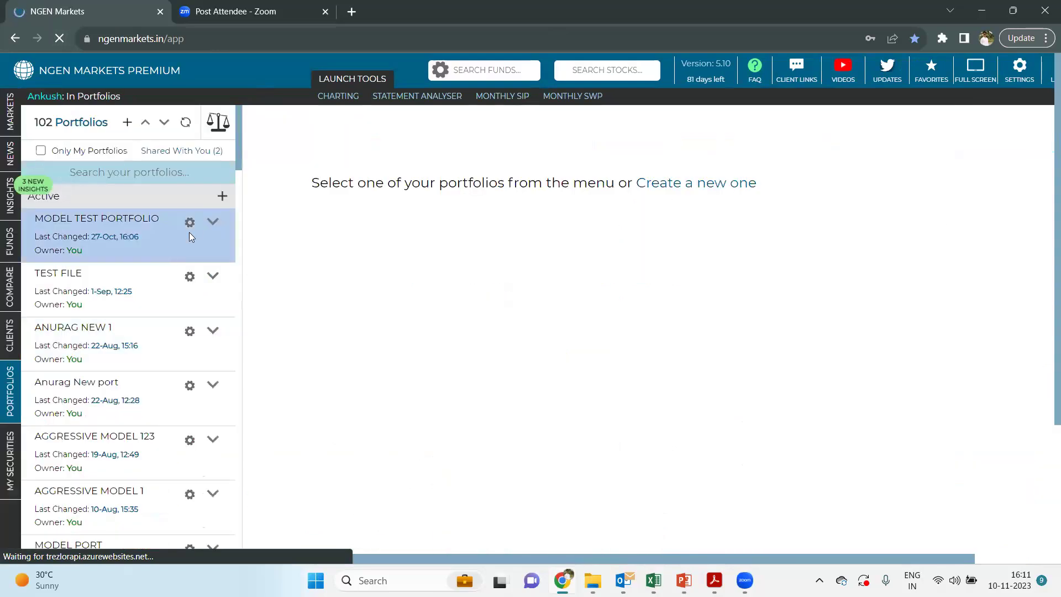
pyautogui.click(213, 223)
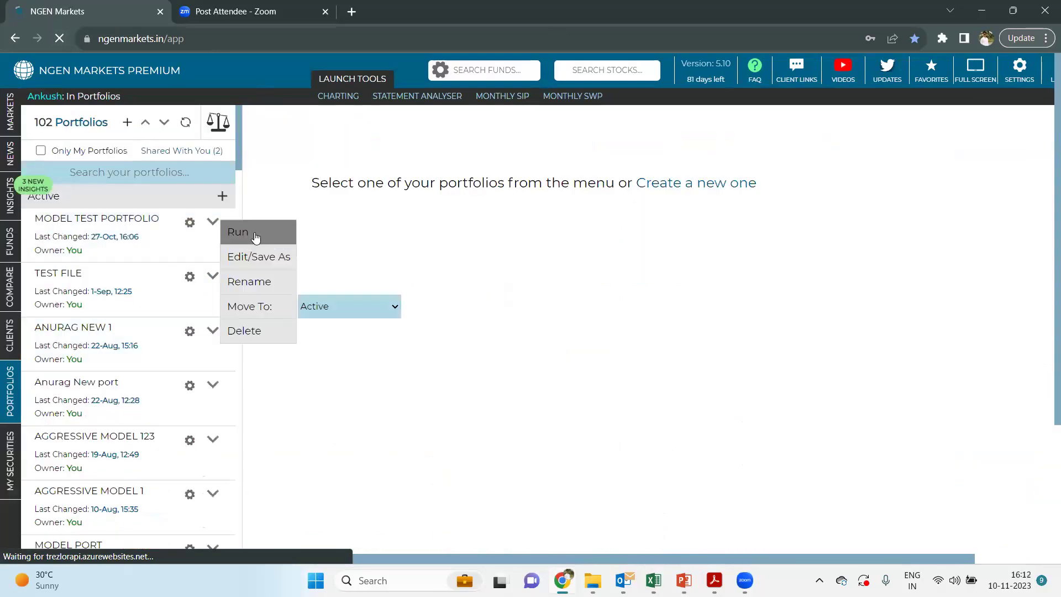
pyautogui.click(258, 238)
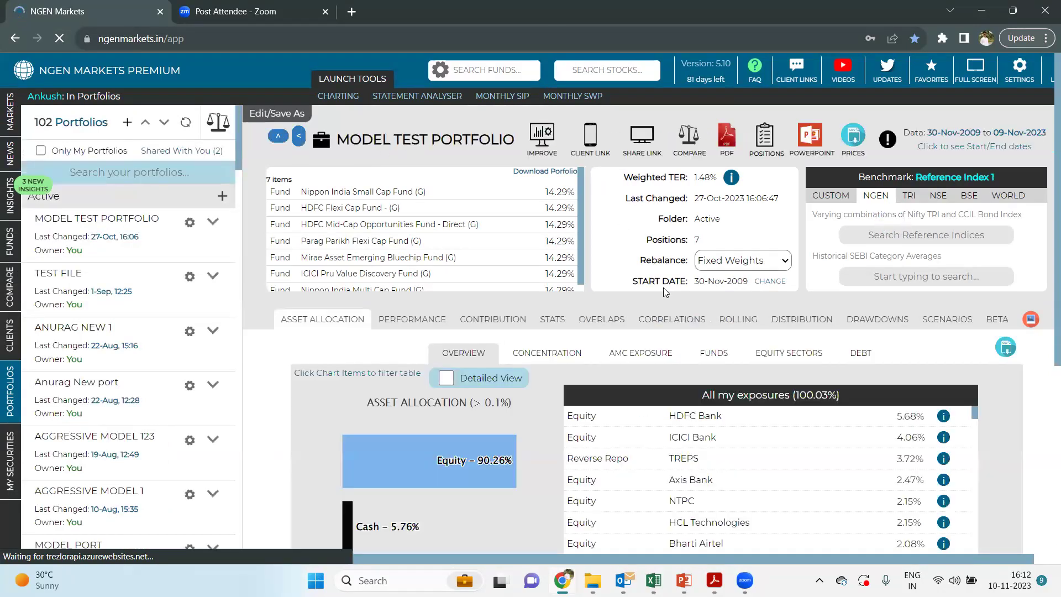
# - Set the start date of MODEL TEST PORTFOLIO to 3Y Ago and generate its allocation improvement suggestions
pyautogui.click(768, 282)
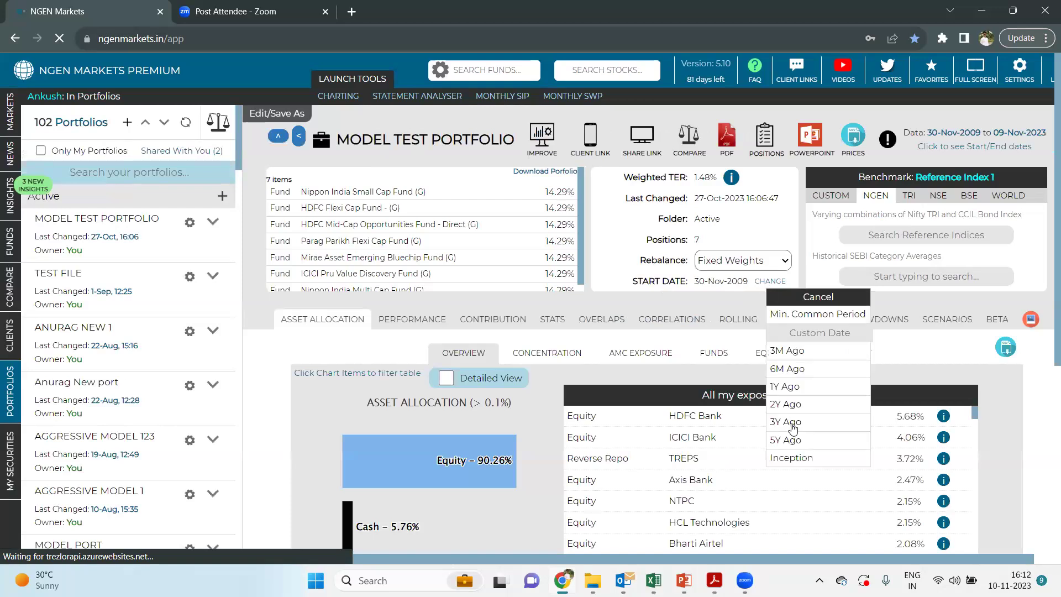
pyautogui.click(792, 423)
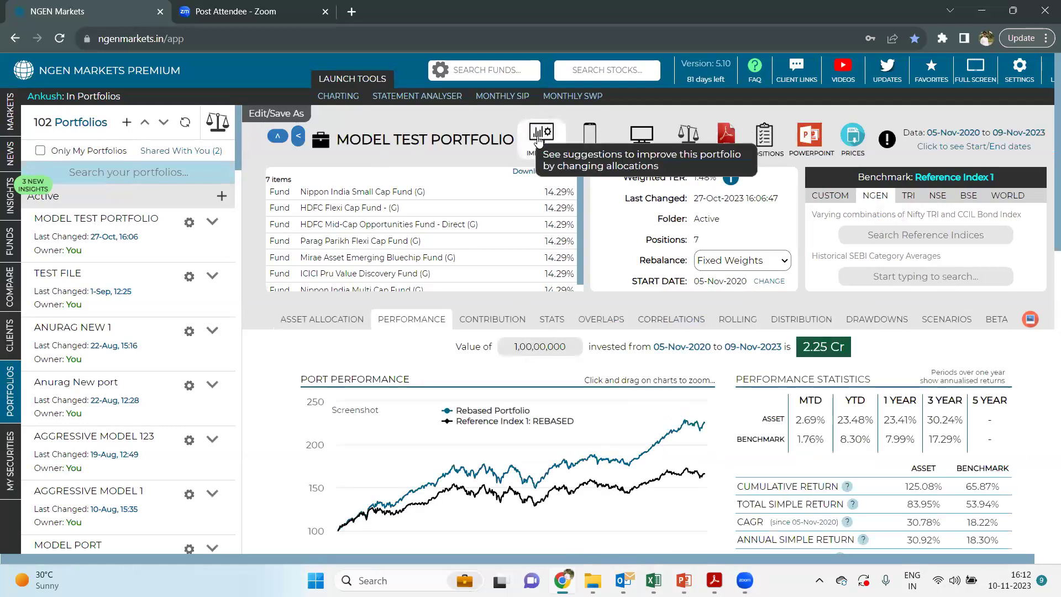
pyautogui.click(539, 141)
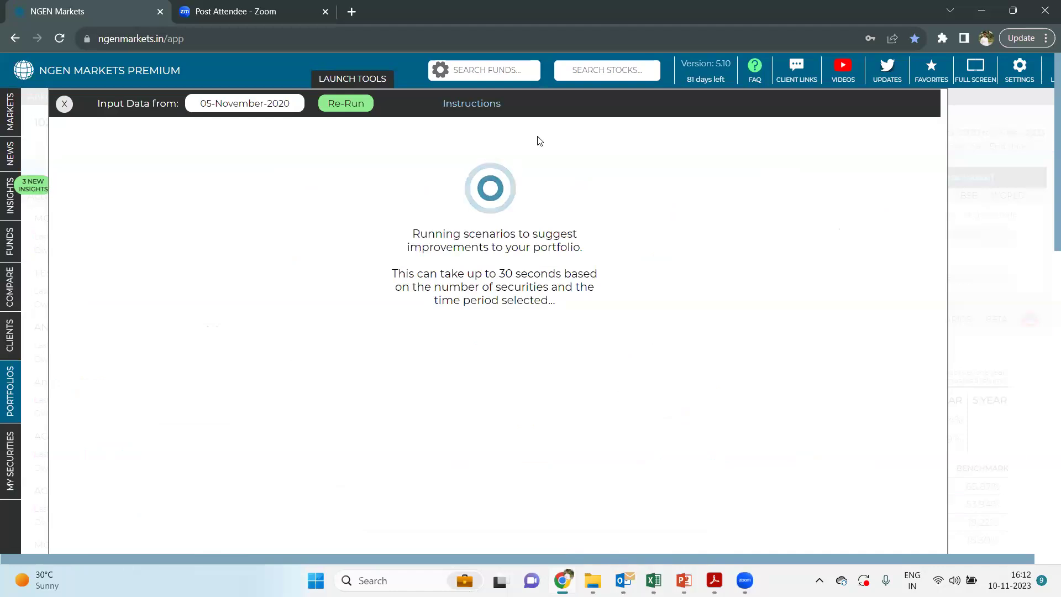
# - Compare each model's annual return, volatility, Sharpe ratio and solution weights per fund with the original portfolio
pyautogui.scroll(-2, 537, 136)
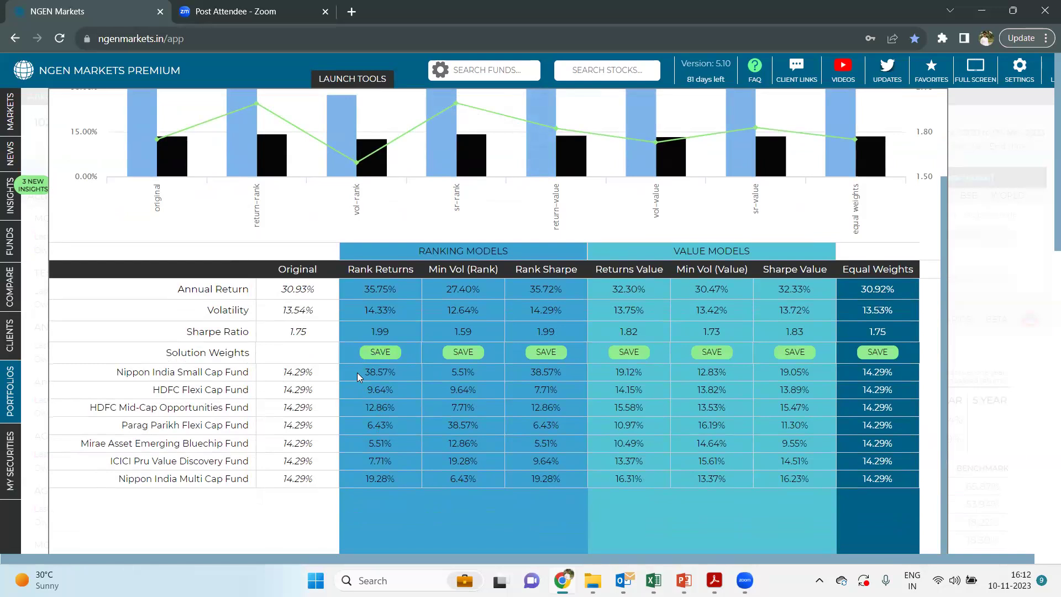
pyautogui.scroll(2, 357, 373)
pyautogui.scroll(-1, 357, 372)
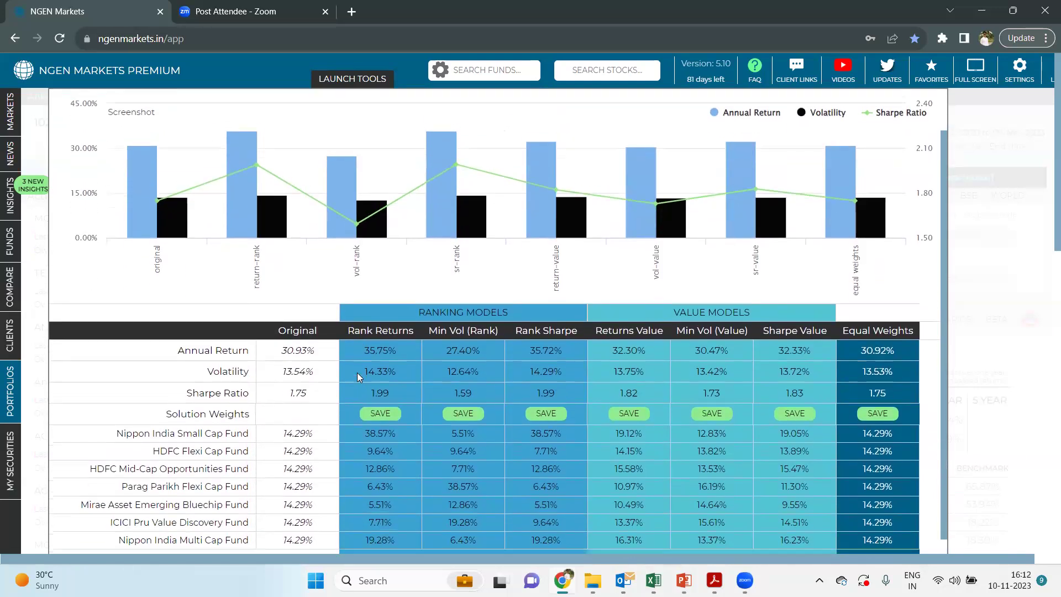
pyautogui.scroll(-1, 357, 373)
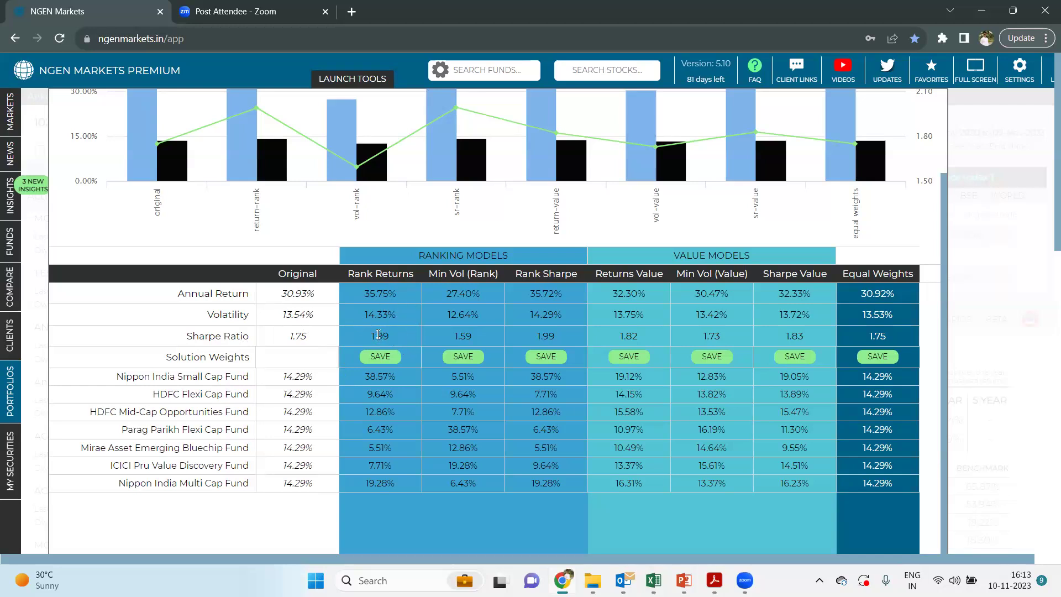
pyautogui.scroll(1, 378, 333)
pyautogui.scroll(1, 378, 333)
pyautogui.scroll(-2, 378, 333)
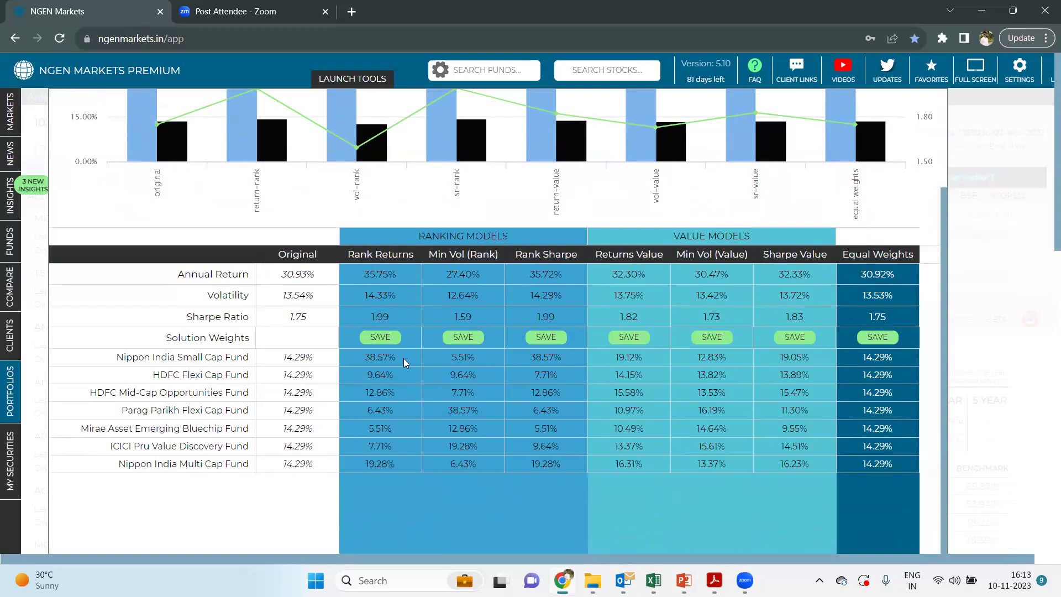
pyautogui.scroll(-1, 404, 358)
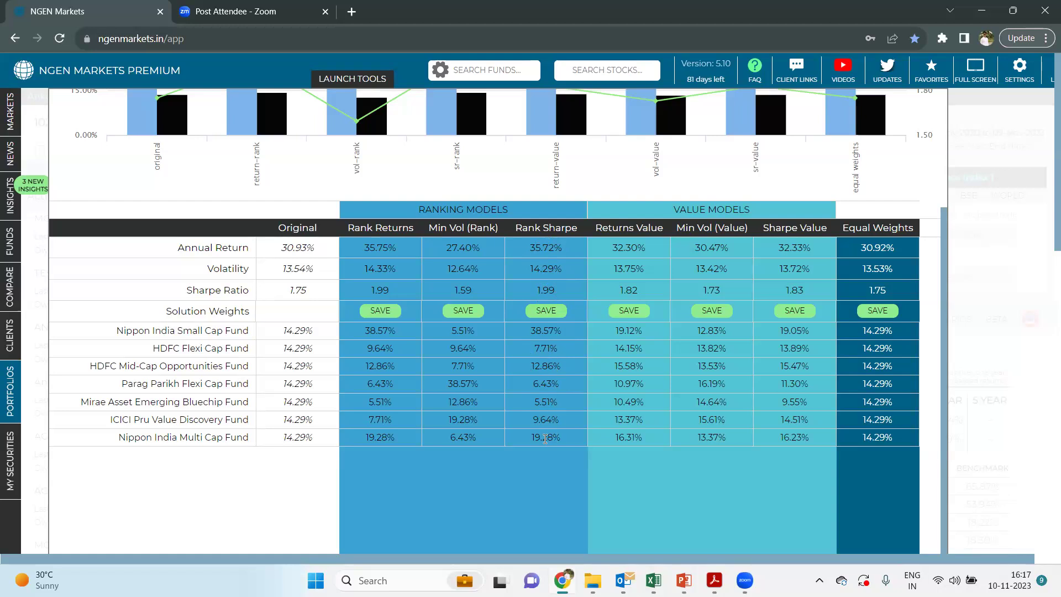
pyautogui.click(546, 311)
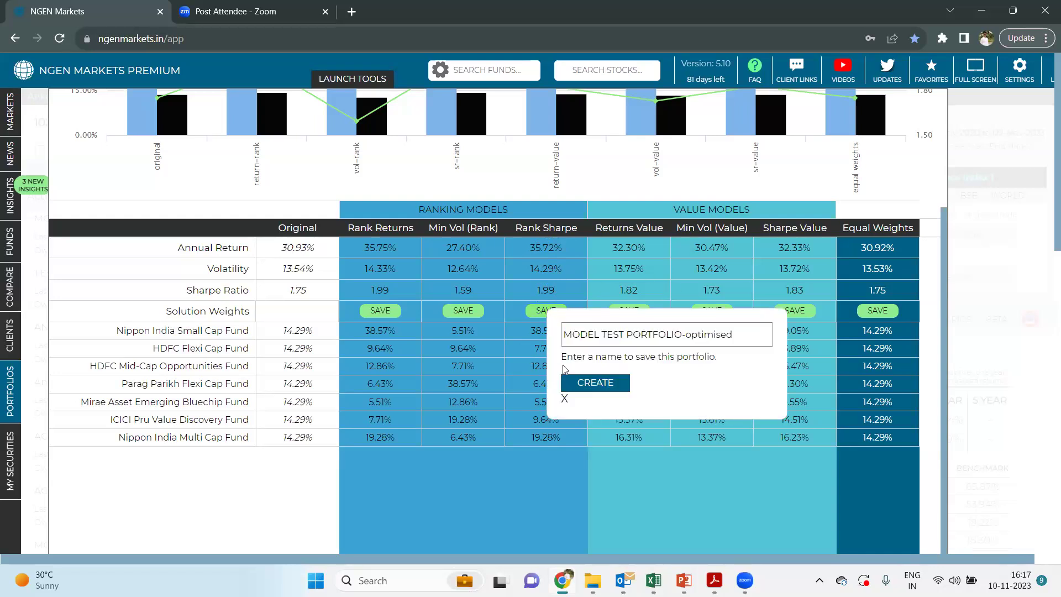
pyautogui.click(577, 340)
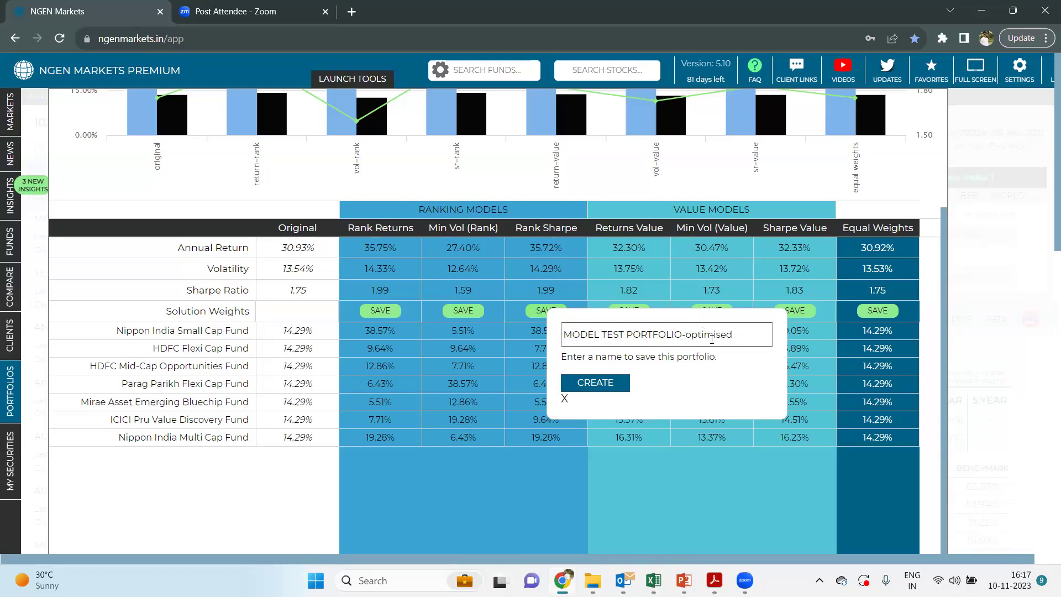
pyautogui.click(564, 398)
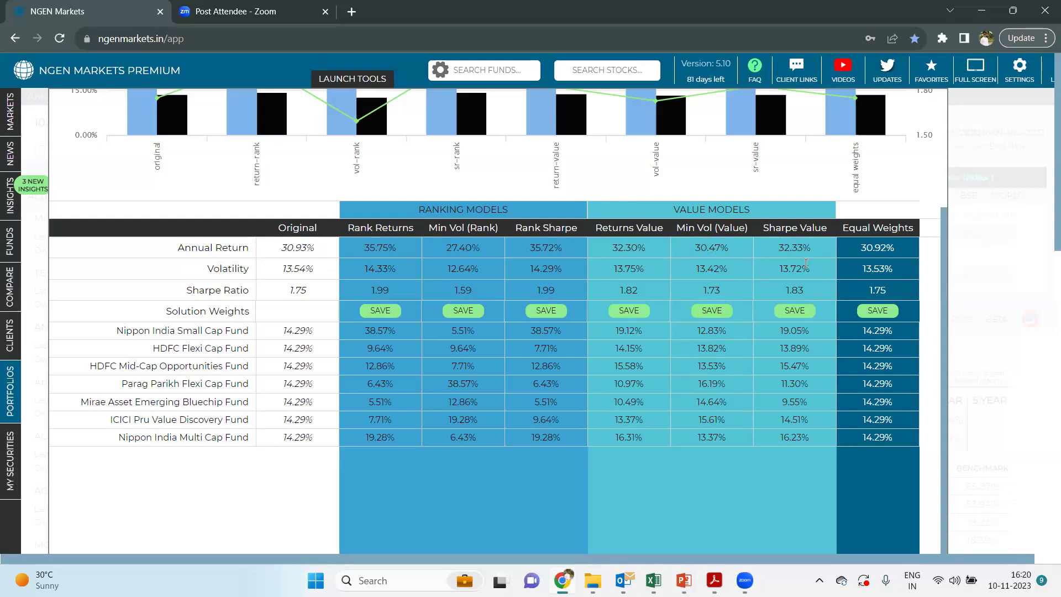
pyautogui.click(790, 311)
# - Save the Rank Returns model as a new portfolio named MODEL TEST PORTFOLIO-optimised and close the suggestions
pyautogui.click(381, 311)
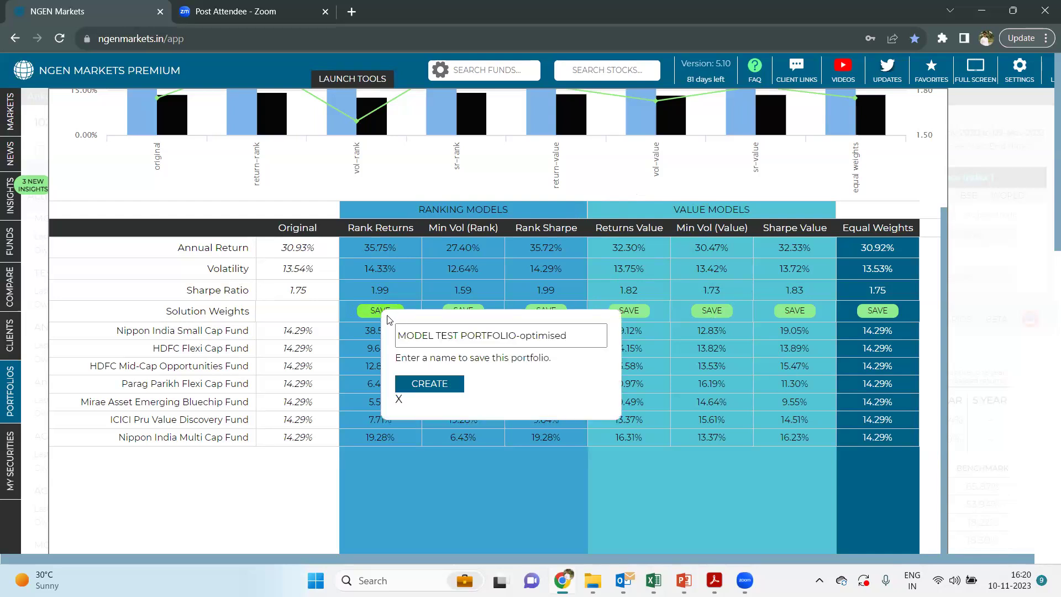
pyautogui.click(437, 384)
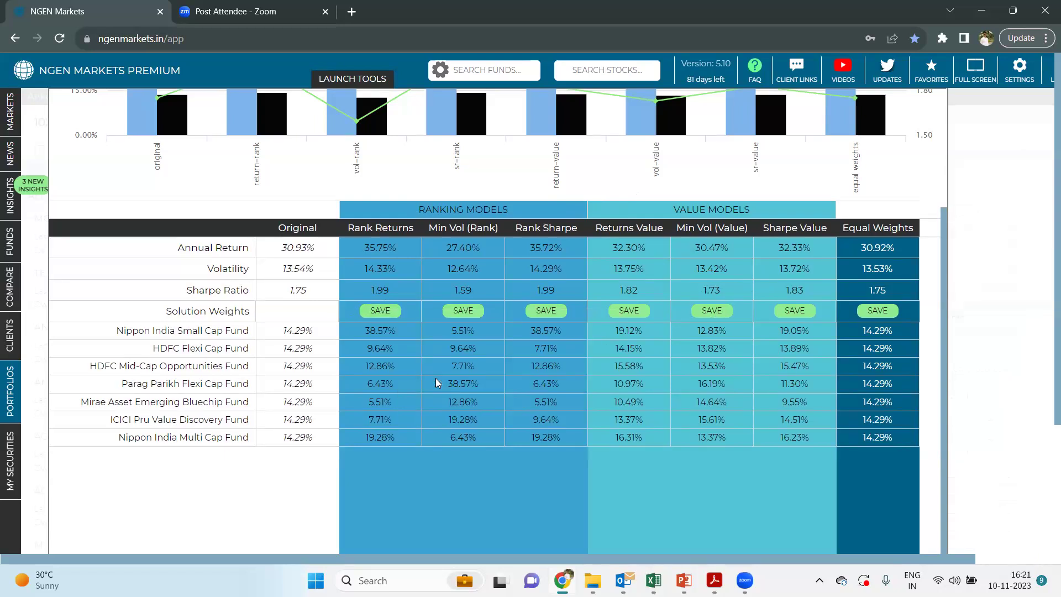
pyautogui.scroll(3, 435, 378)
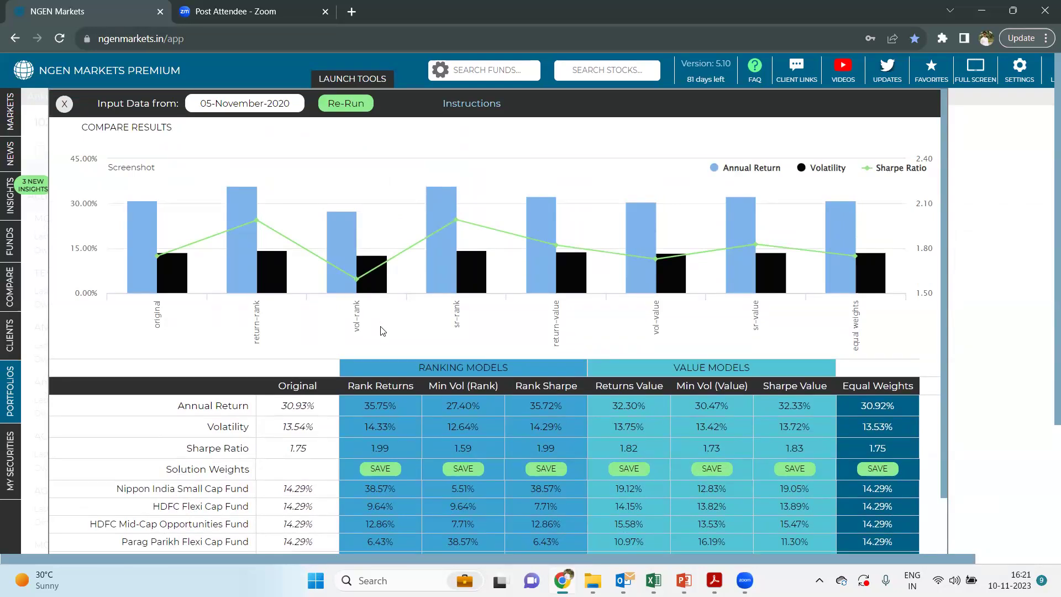
pyautogui.moveTo(208, 226)
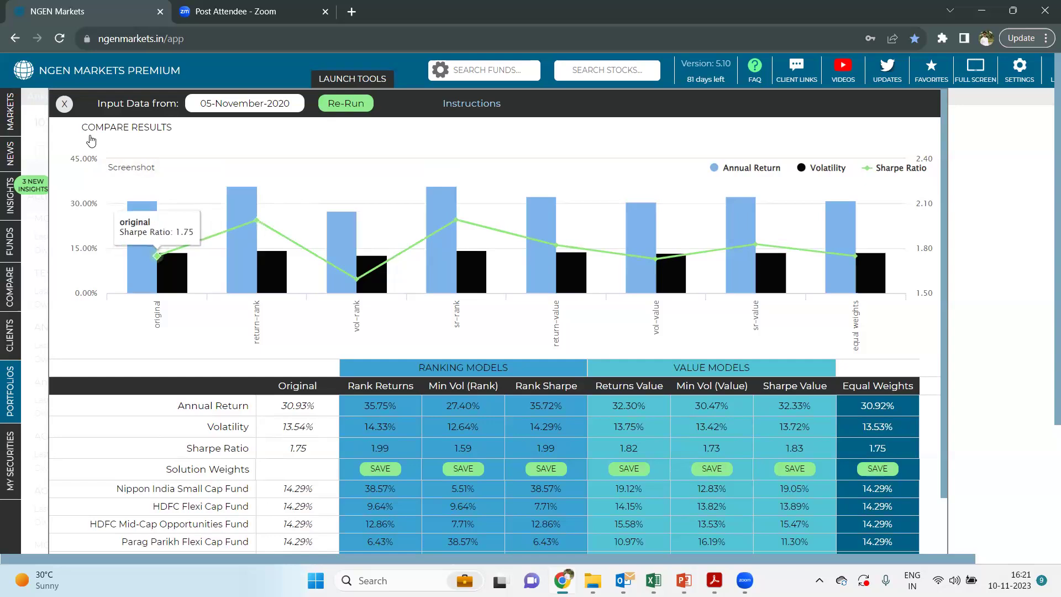
pyautogui.click(64, 105)
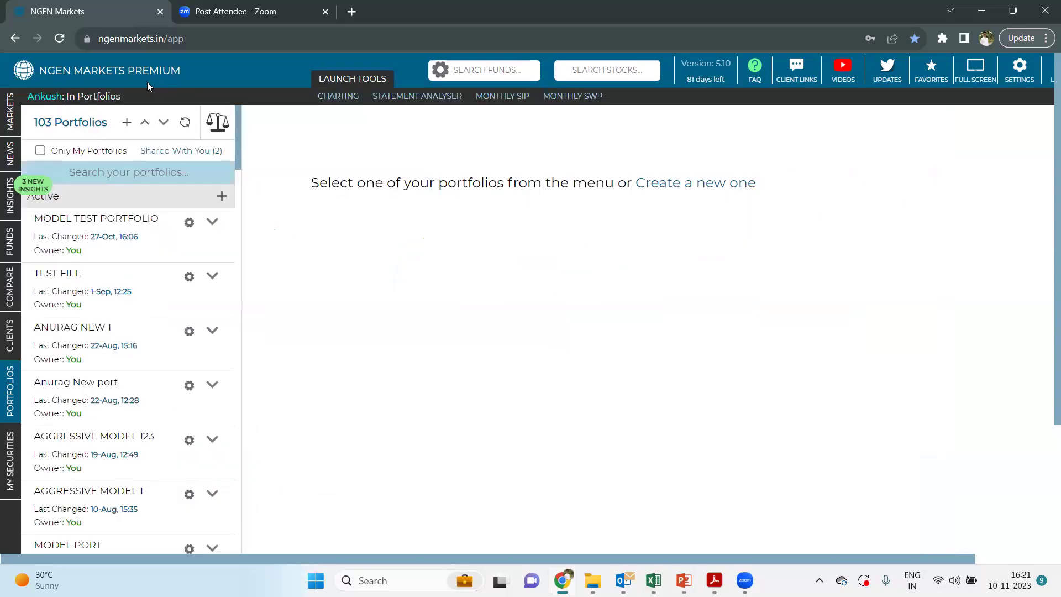
# - Start a portfolio comparison and choose MODEL TEST PORTFOLIO as Portfolio 2
pyautogui.click(217, 122)
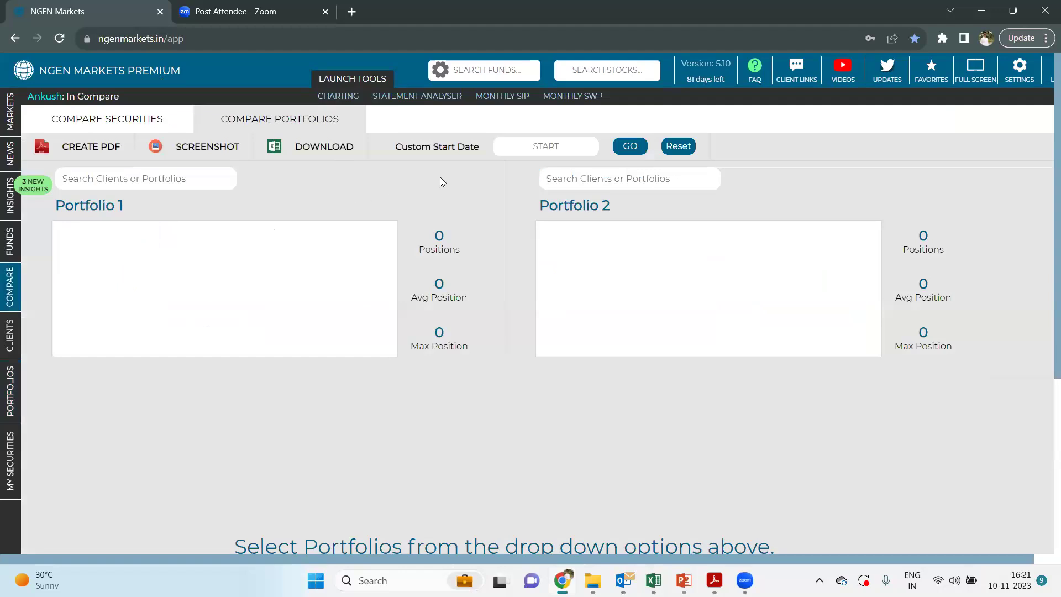
pyautogui.click(561, 178)
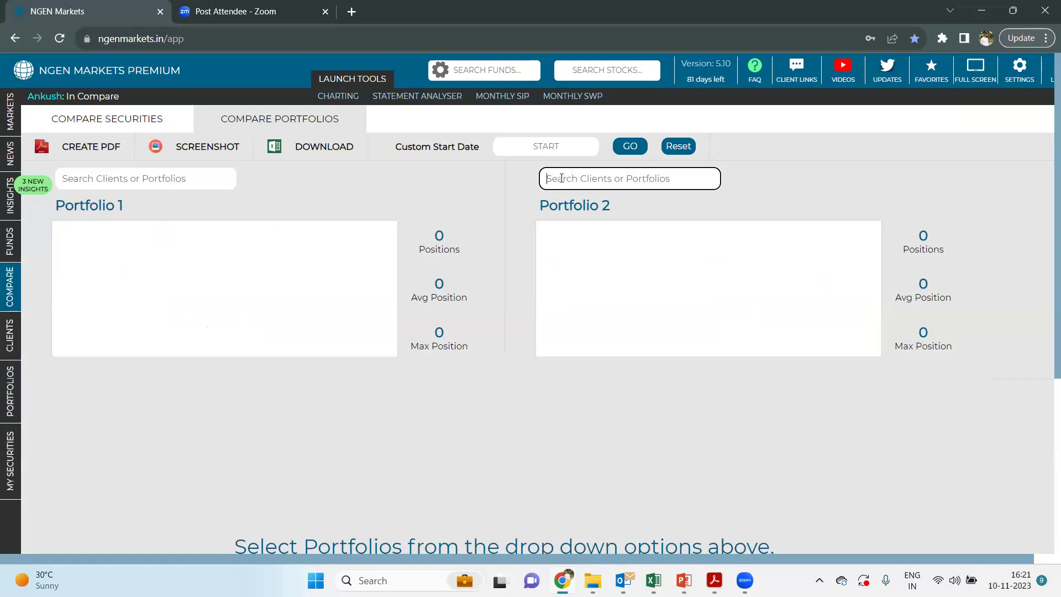
pyautogui.write('mo')
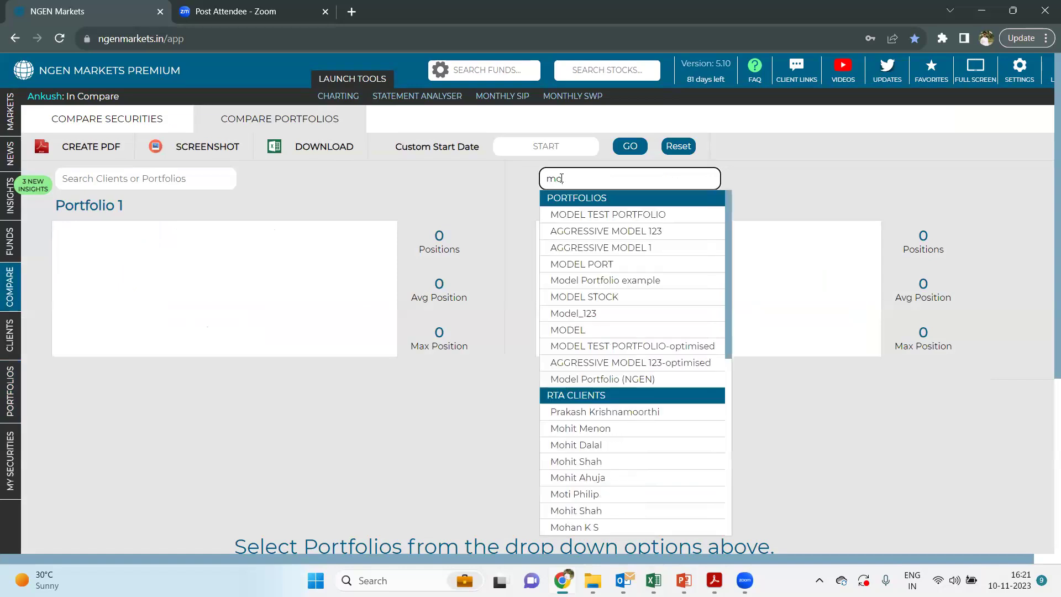
pyautogui.write('d')
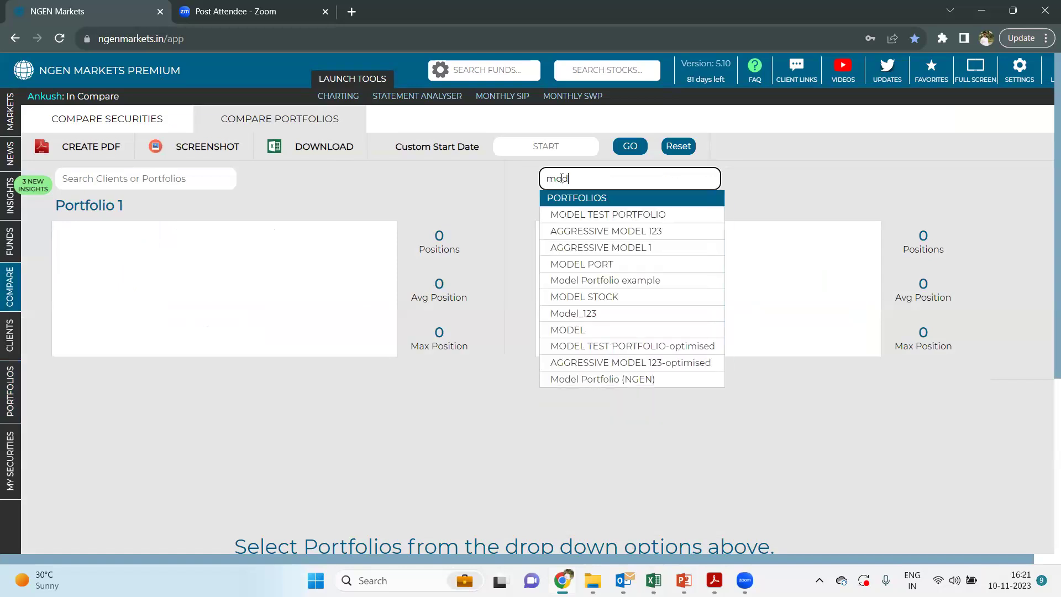
pyautogui.click(578, 221)
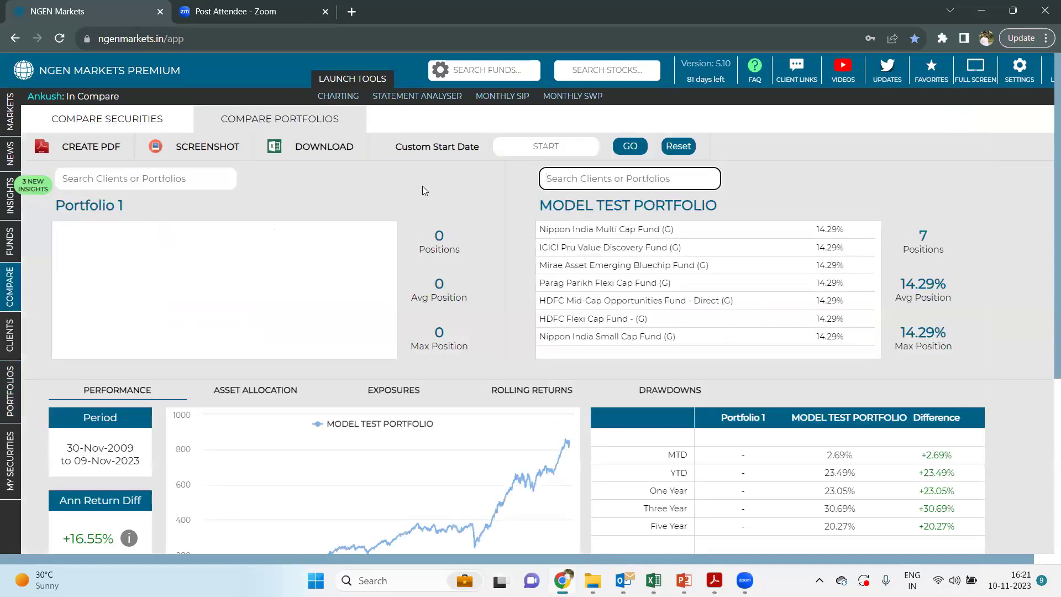
# - Choose MODEL TEST PORTFOLIO-optimised as Portfolio 1 of the comparison
pyautogui.click(206, 181)
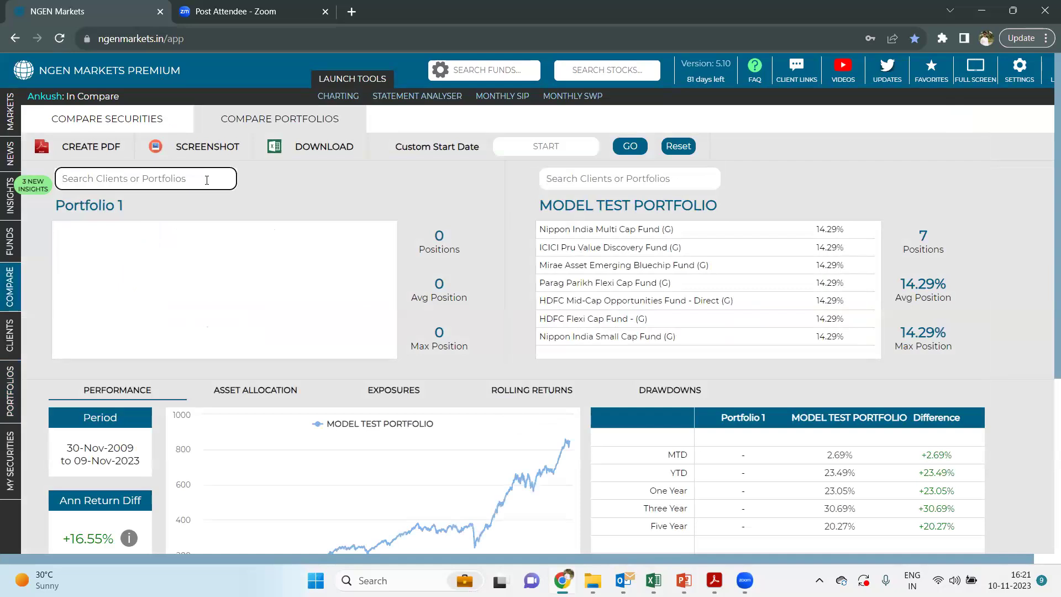
pyautogui.write('mode')
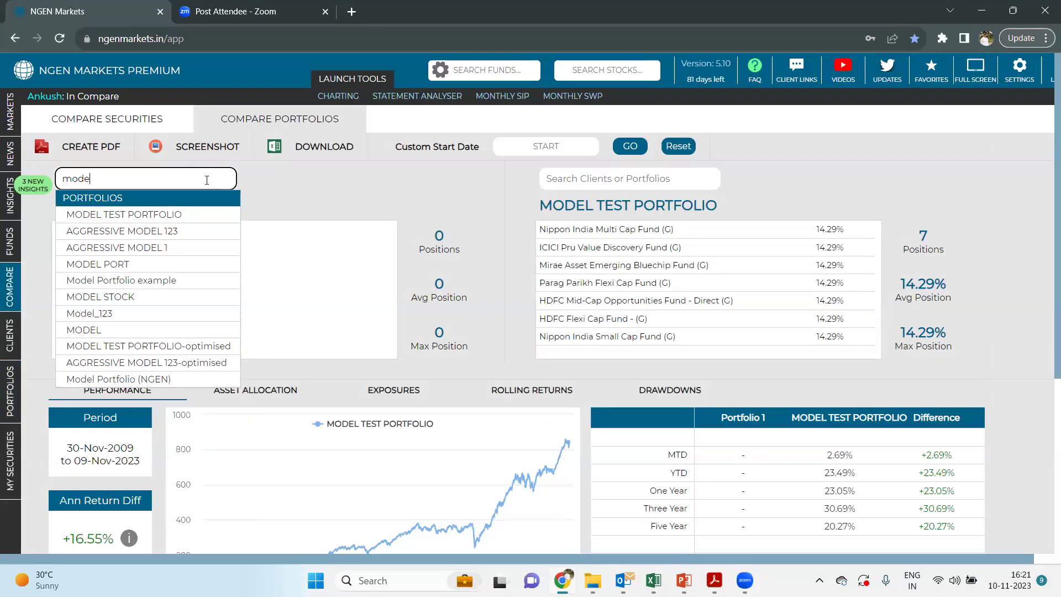
pyautogui.click(162, 346)
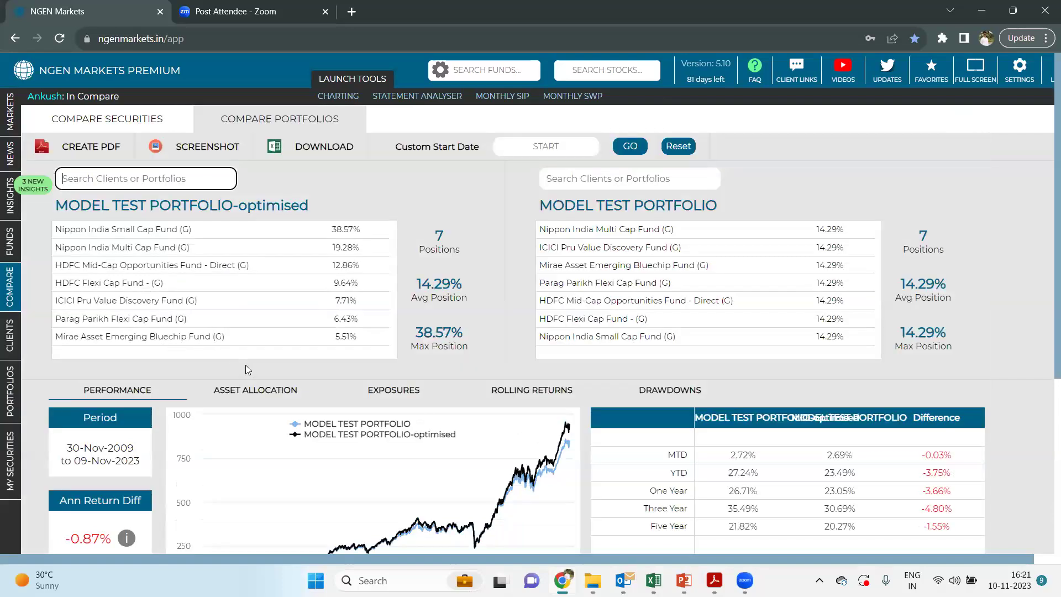
# - Set the comparison's custom start date to 05-November-2020 and apply it
pyautogui.scroll(-1, 246, 365)
pyautogui.scroll(1, 245, 365)
pyautogui.click(529, 145)
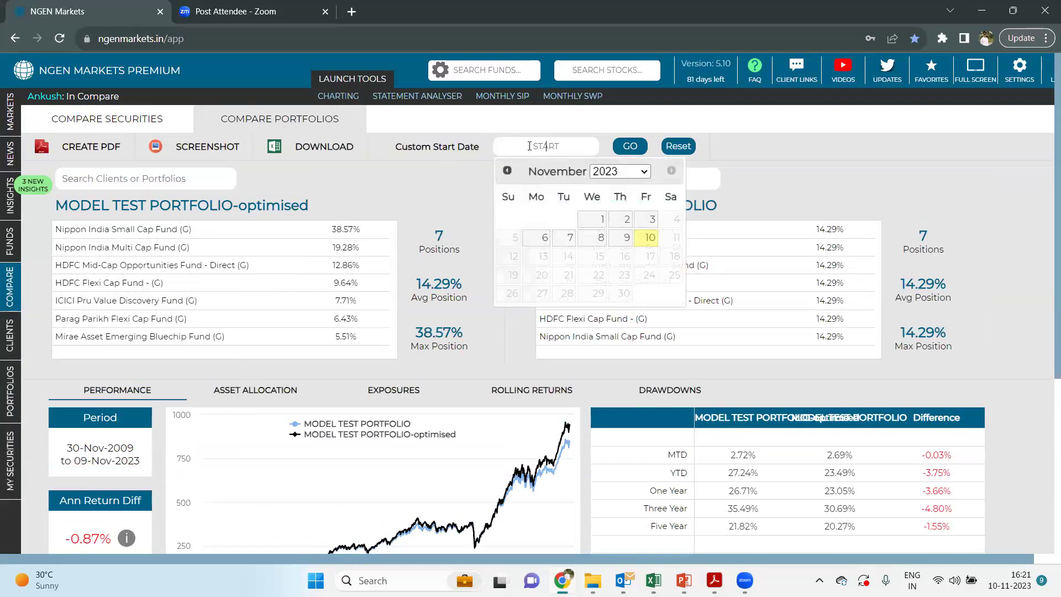
pyautogui.click(612, 174)
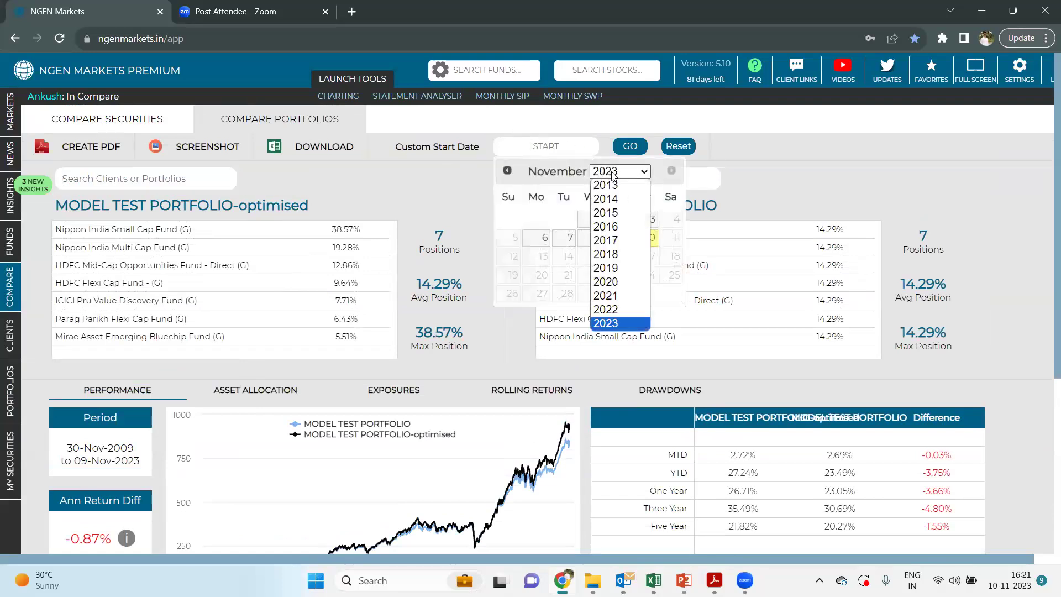
pyautogui.click(628, 280)
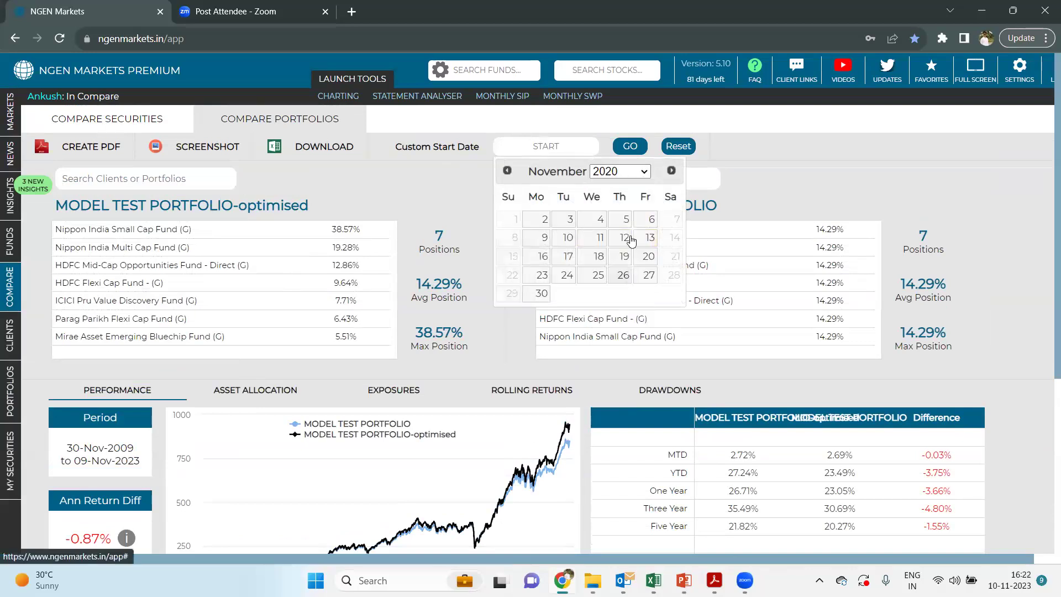
pyautogui.click(622, 219)
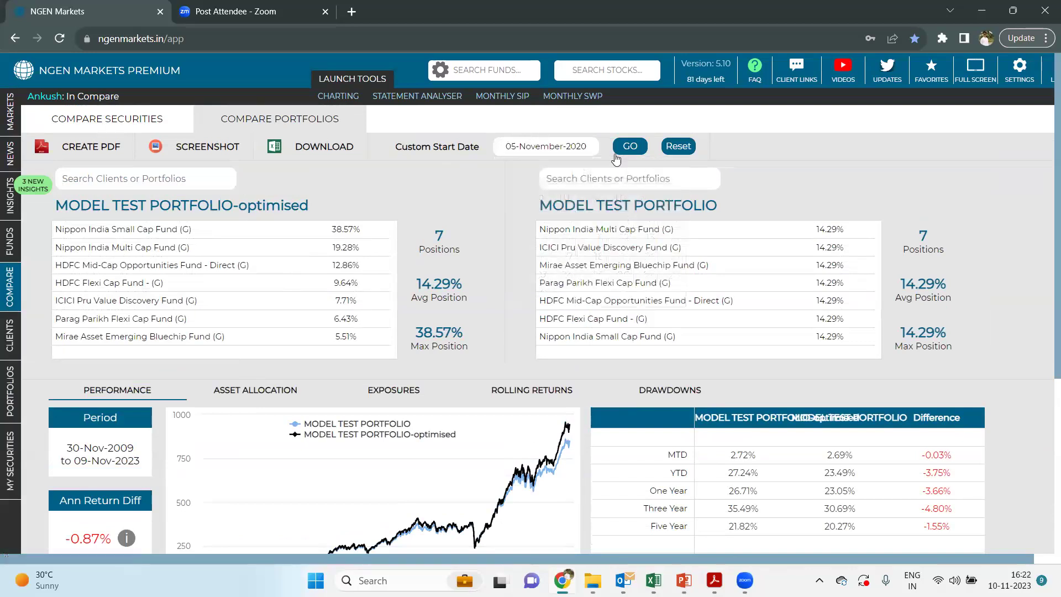
pyautogui.click(630, 147)
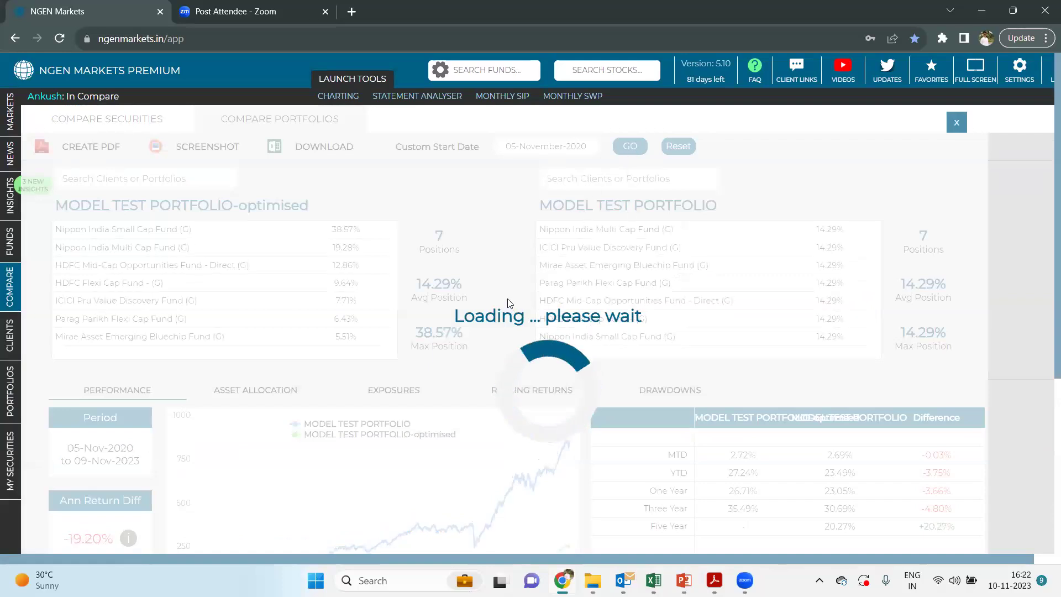
# - Compare the two portfolios' performance charts, calendar-year returns, annual return, volatility and Sharpe ratio
pyautogui.scroll(-3, 508, 301)
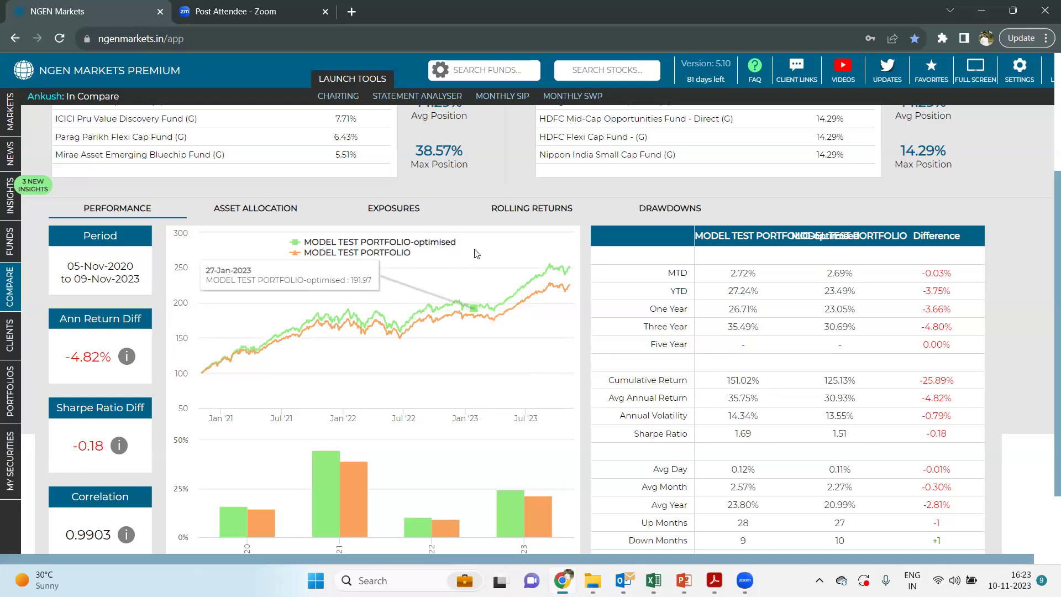
pyautogui.scroll(1, 477, 254)
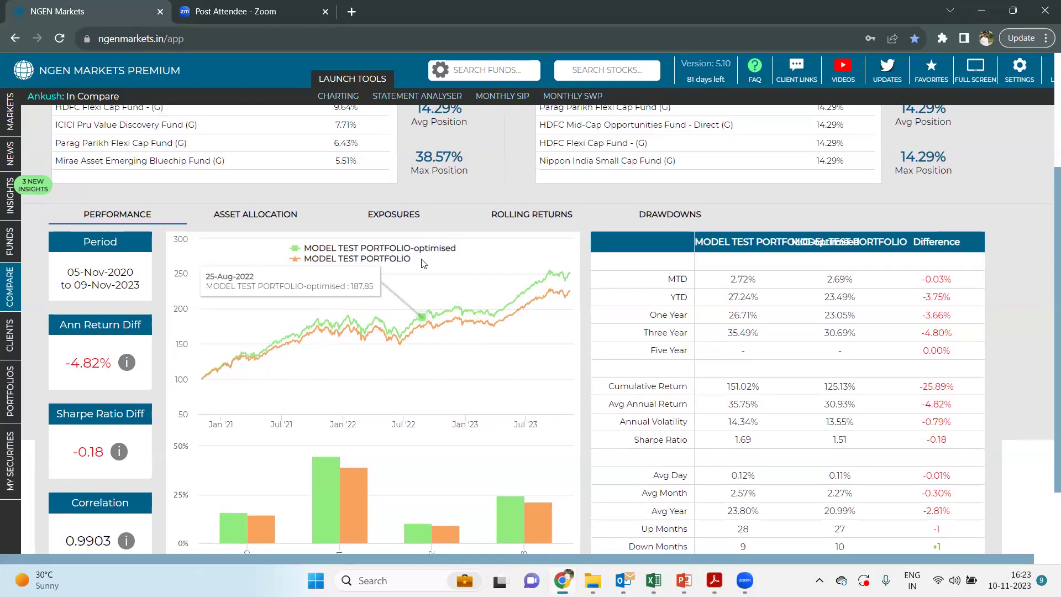
pyautogui.scroll(-1, 735, 293)
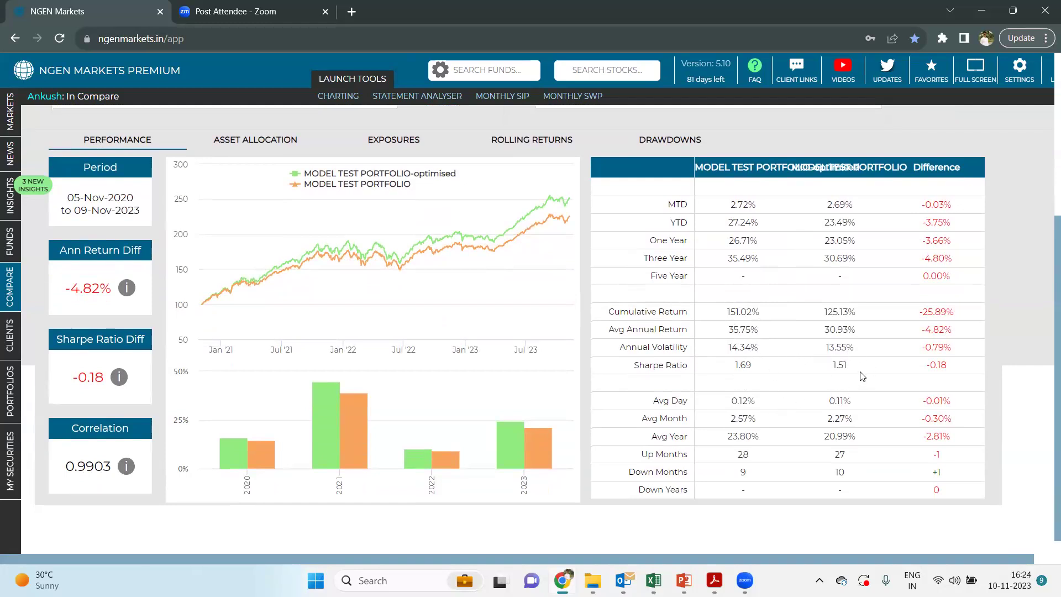
pyautogui.scroll(1, 862, 376)
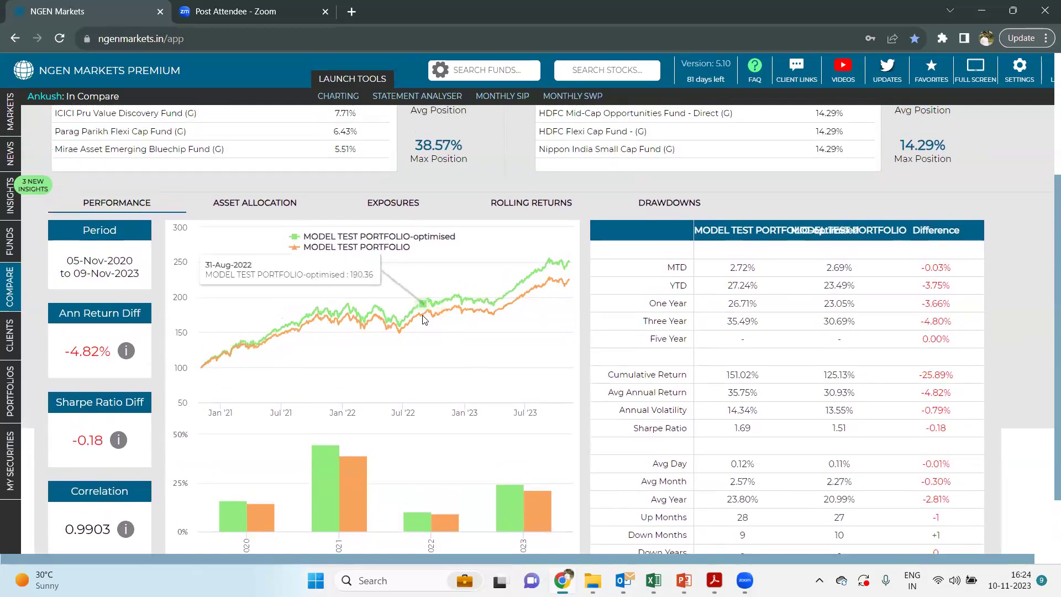
# - Open the asset allocation comparison and inspect the optimised portfolio's sector and market cap splits against the original's large-cap share
pyautogui.click(272, 206)
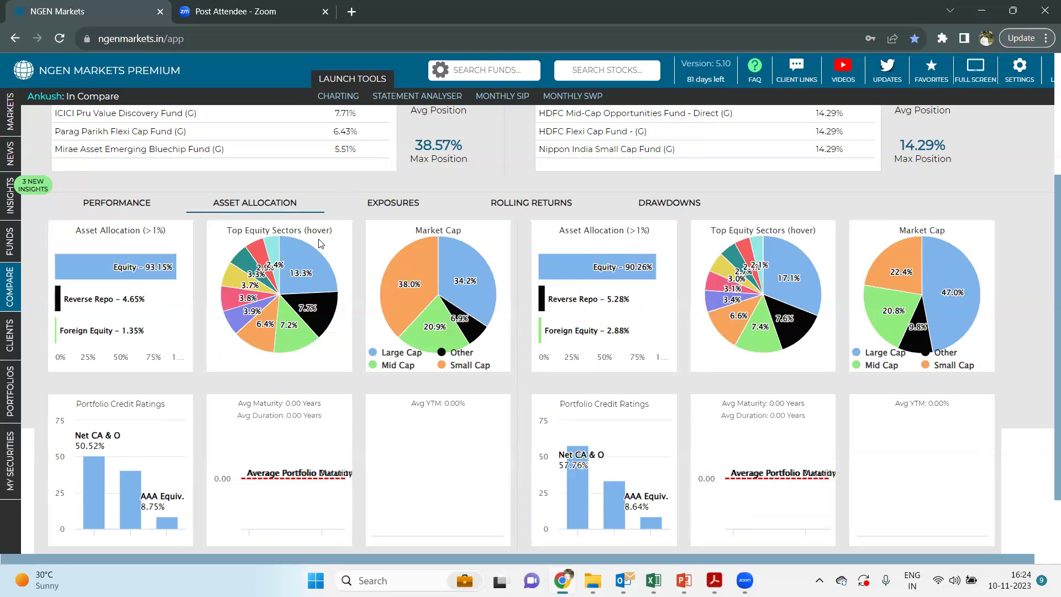
pyautogui.moveTo(321, 302)
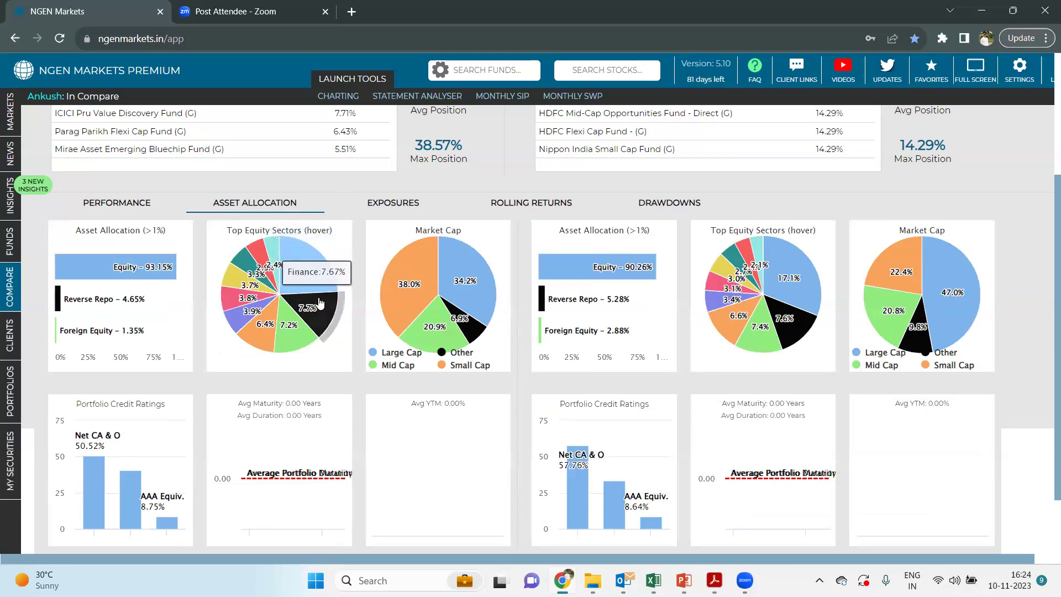
pyautogui.moveTo(291, 334)
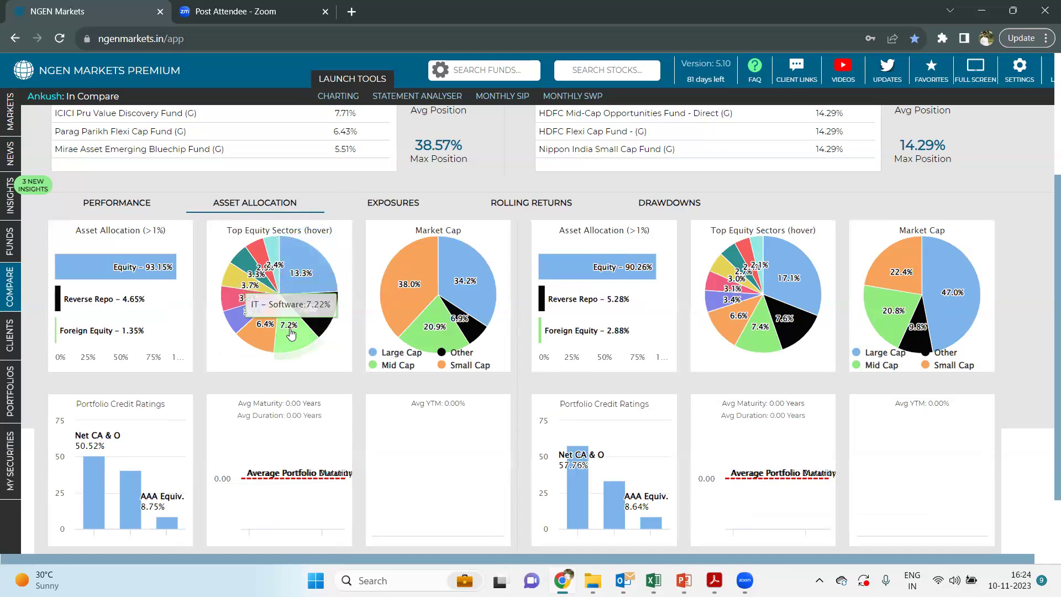
pyautogui.moveTo(252, 339)
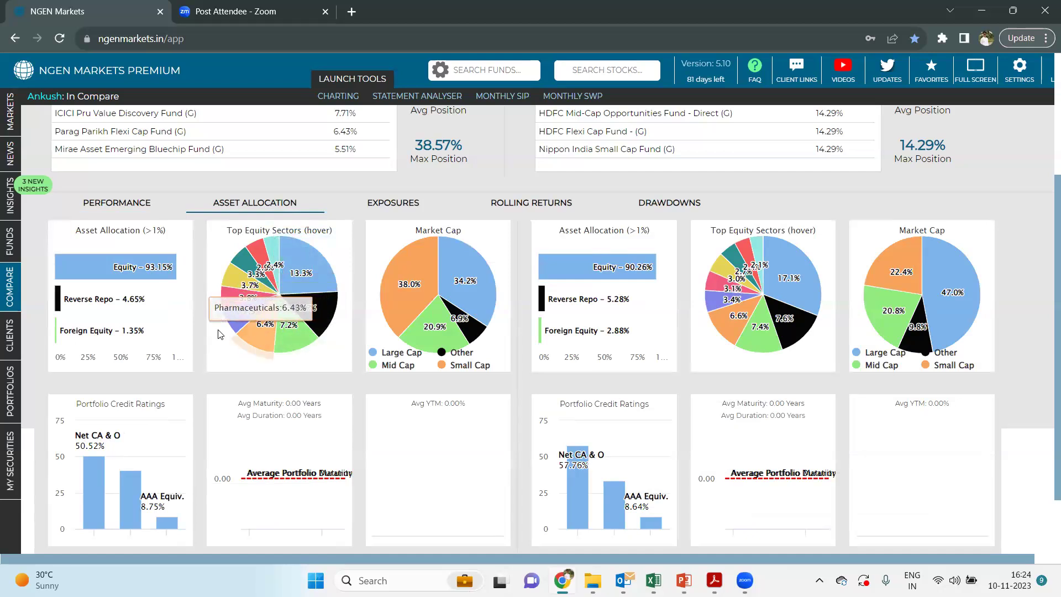
pyautogui.moveTo(479, 262)
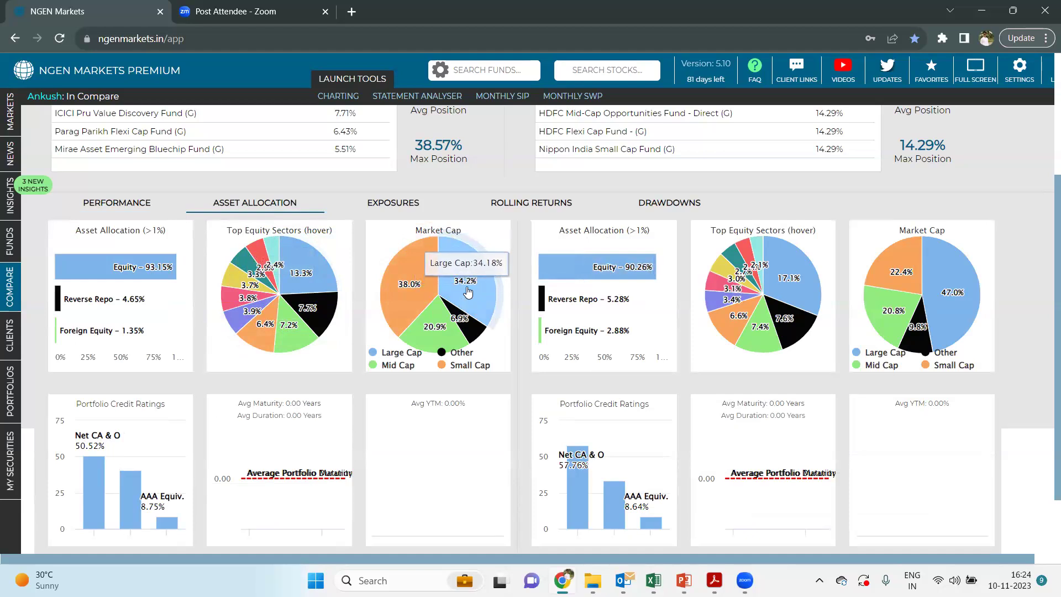
pyautogui.moveTo(407, 290)
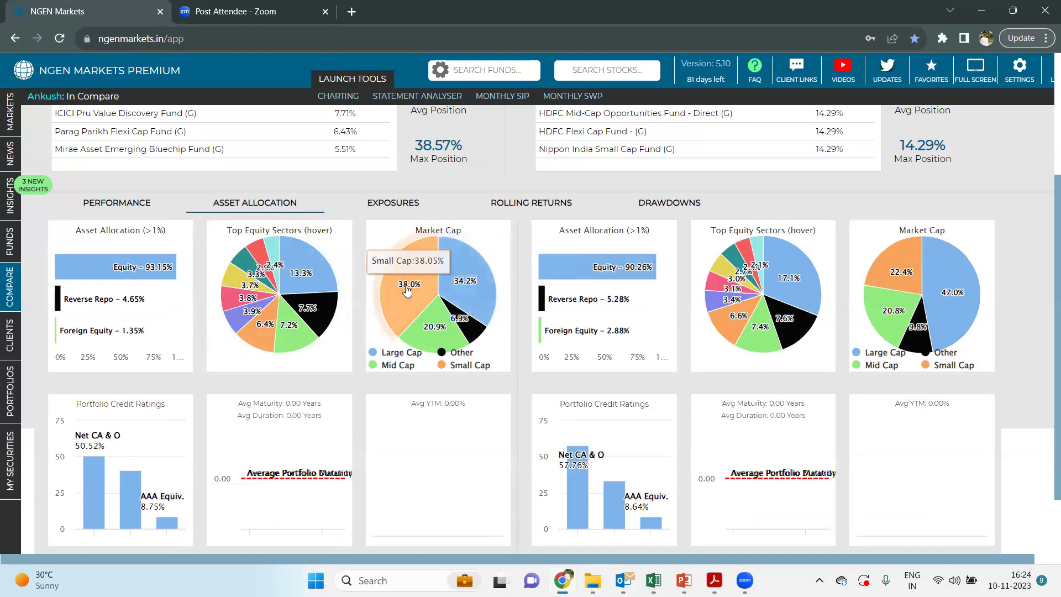
pyautogui.moveTo(955, 304)
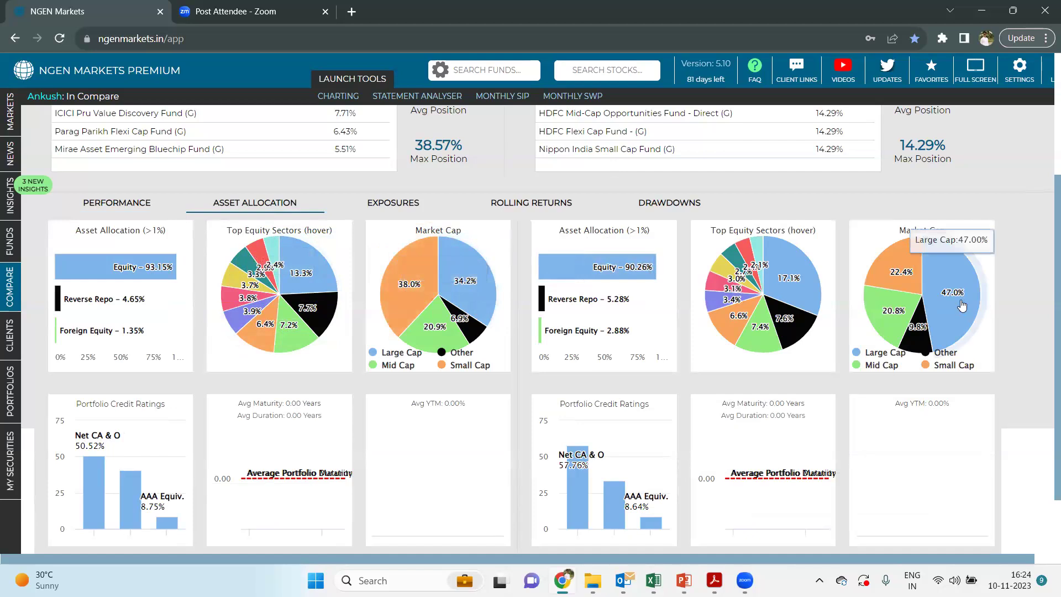
# - Check the fund weights of both portfolios against the original's market cap split and top equity sectors
pyautogui.scroll(3, 954, 304)
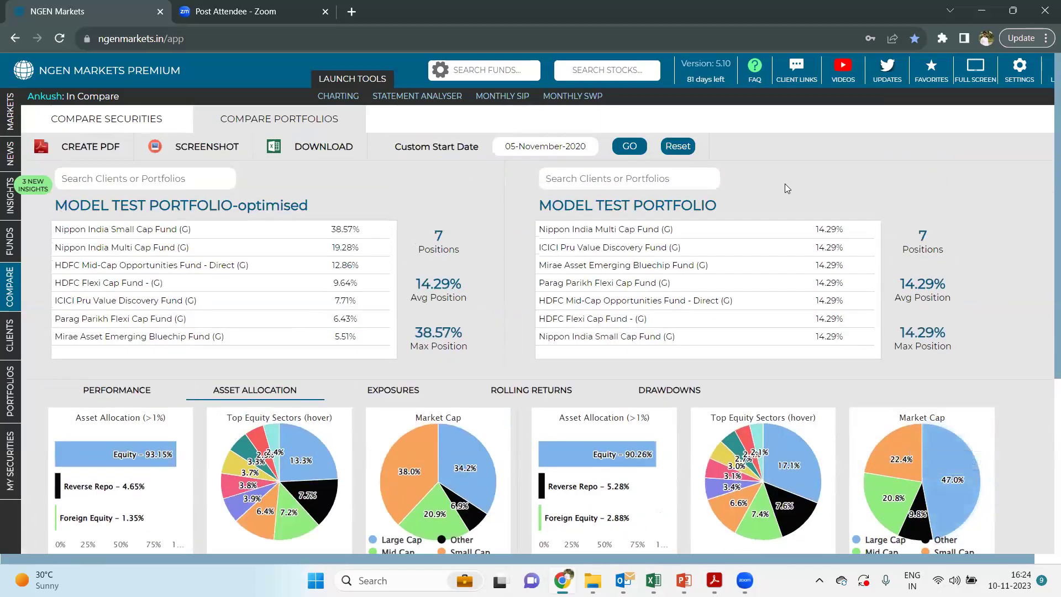
pyautogui.scroll(-1, 785, 184)
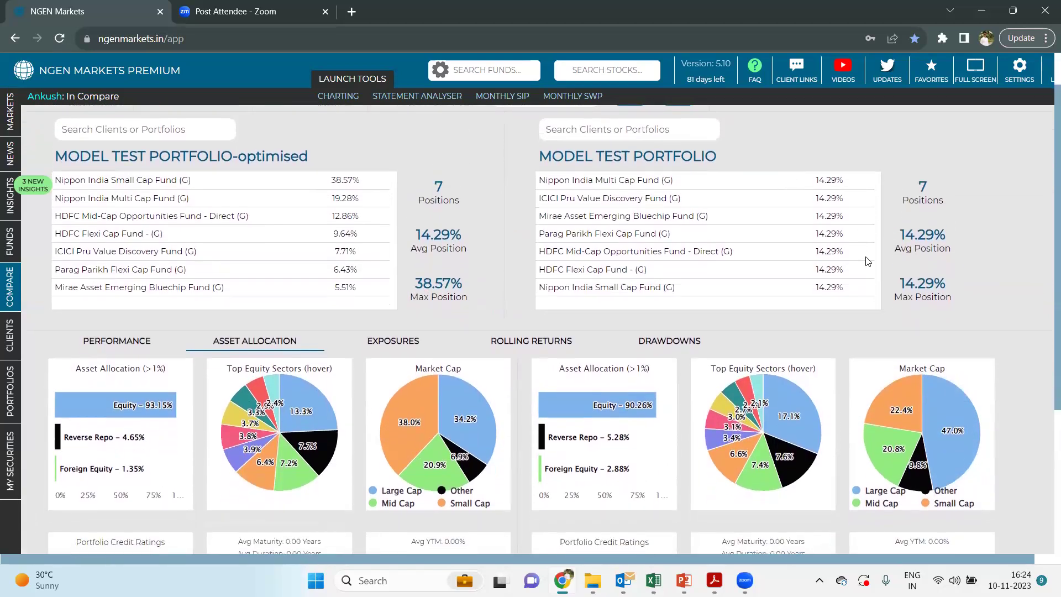
pyautogui.moveTo(962, 442)
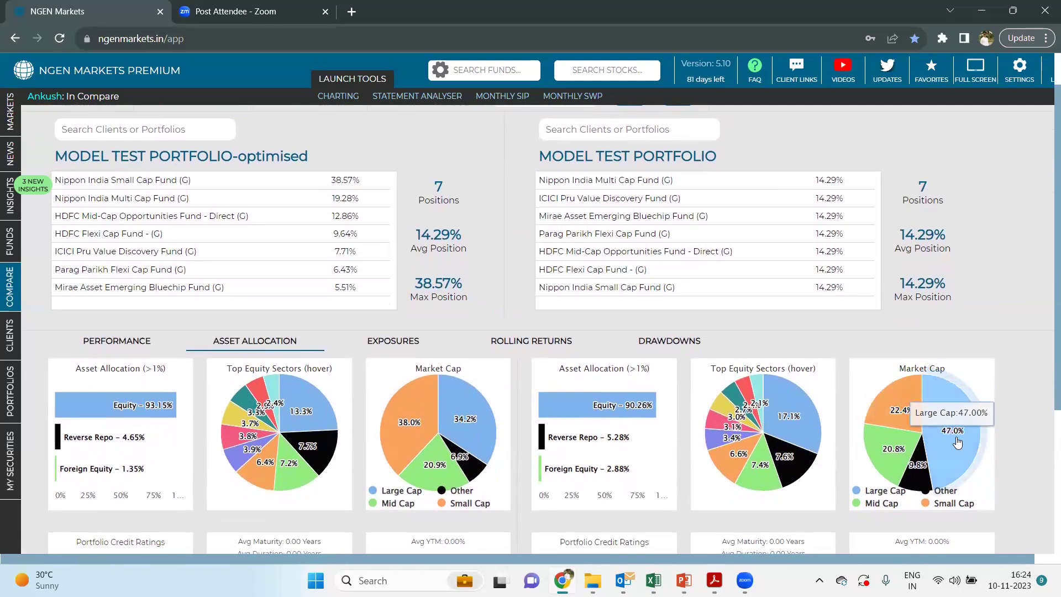
pyautogui.moveTo(904, 413)
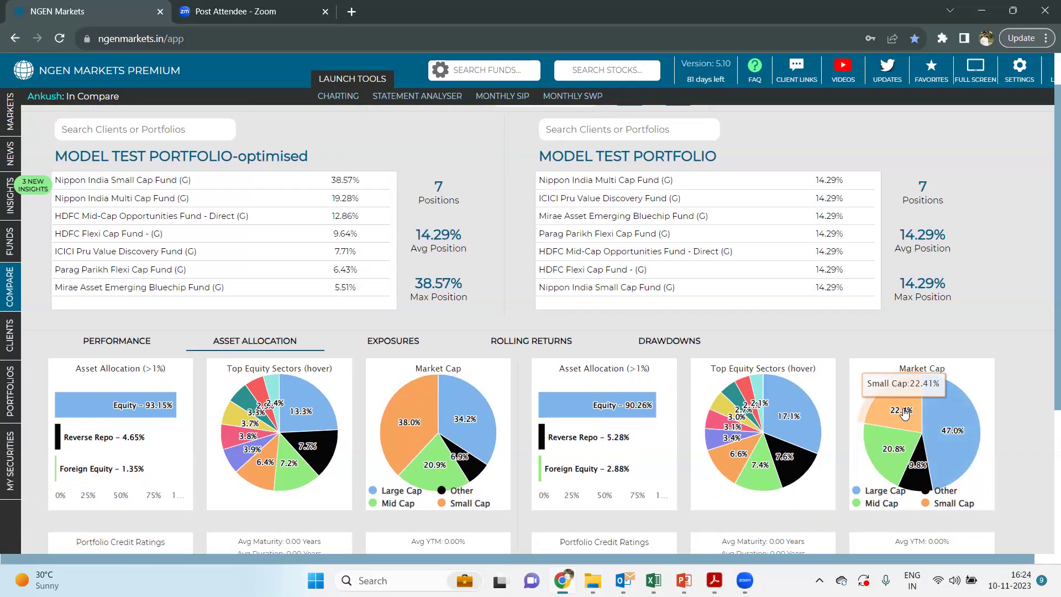
pyautogui.moveTo(433, 423)
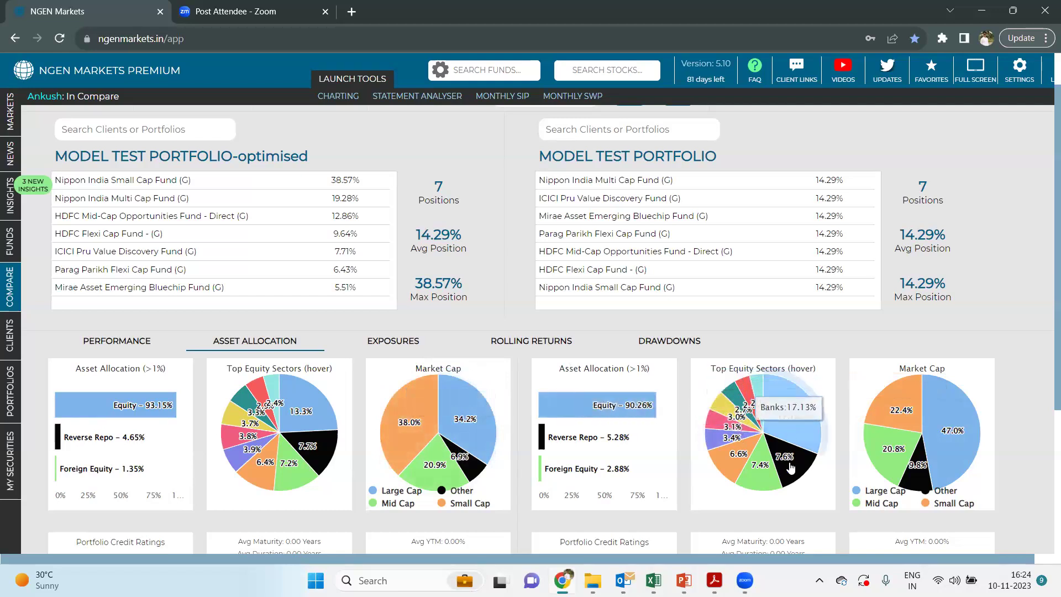
pyautogui.scroll(-2, 757, 471)
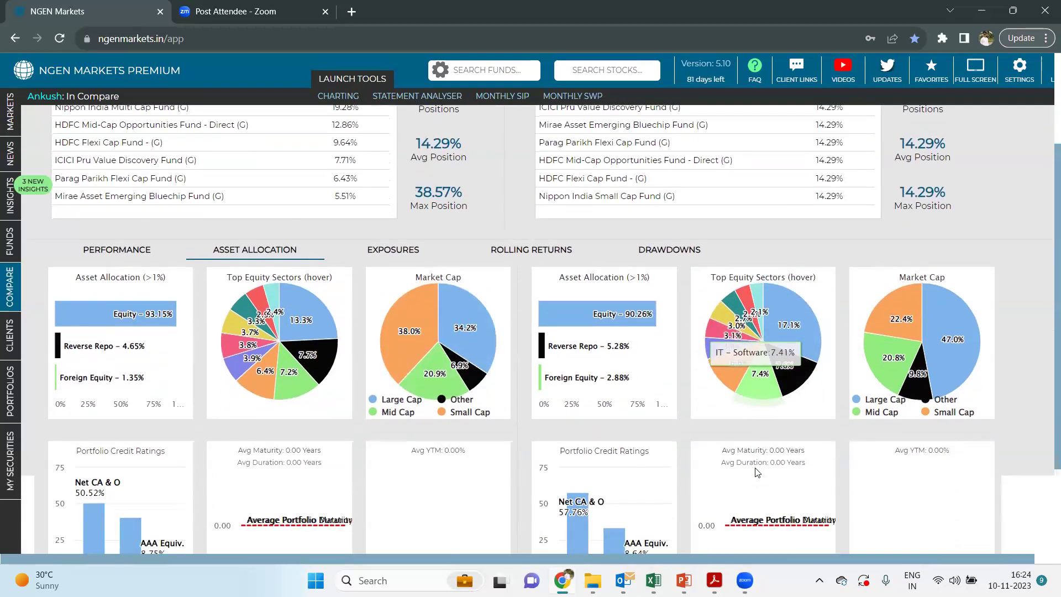
pyautogui.scroll(2, 757, 471)
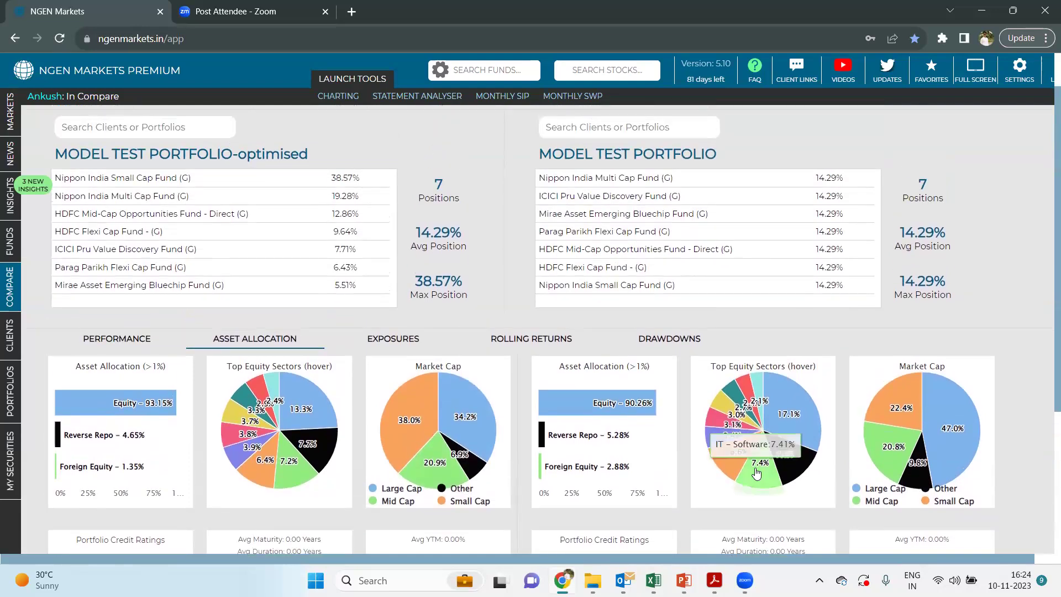
# - Compare the top equity, debt, sector and market cap exposures of both portfolios
pyautogui.click(407, 343)
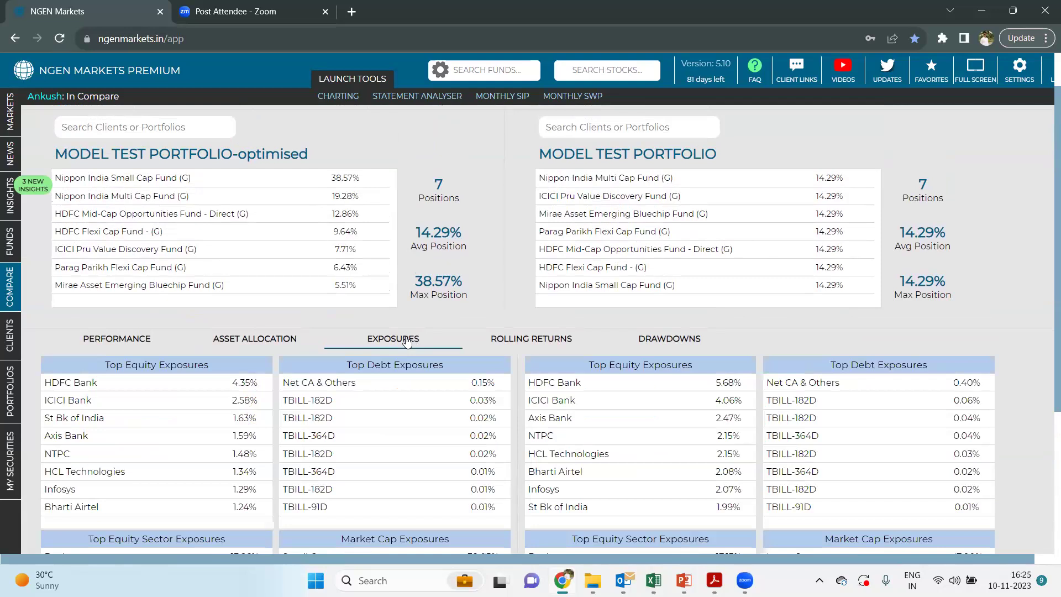
pyautogui.scroll(-1, 407, 341)
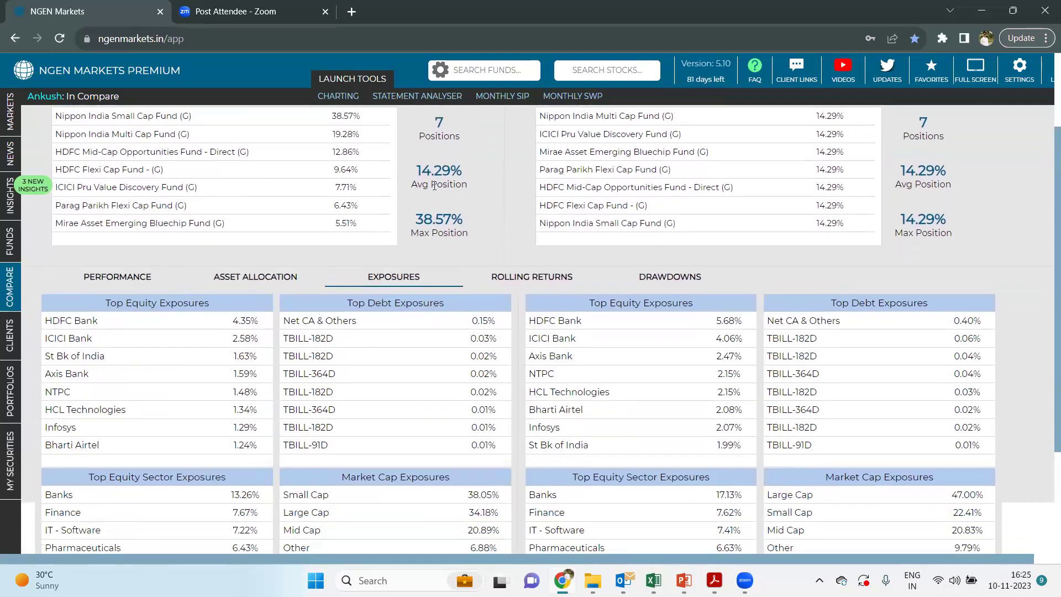
pyautogui.scroll(2, 435, 186)
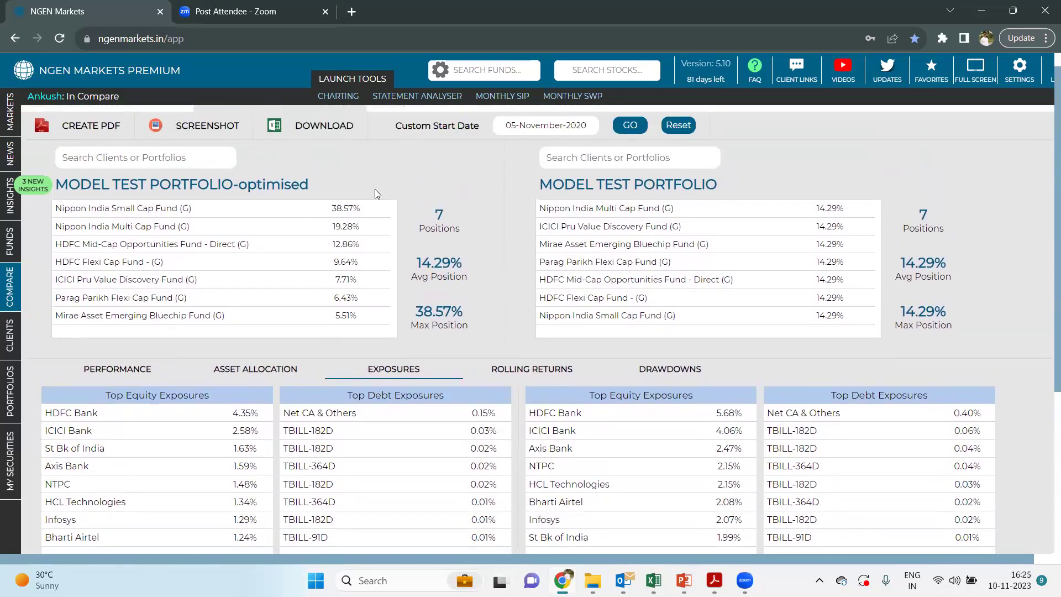
pyautogui.scroll(-1, 375, 193)
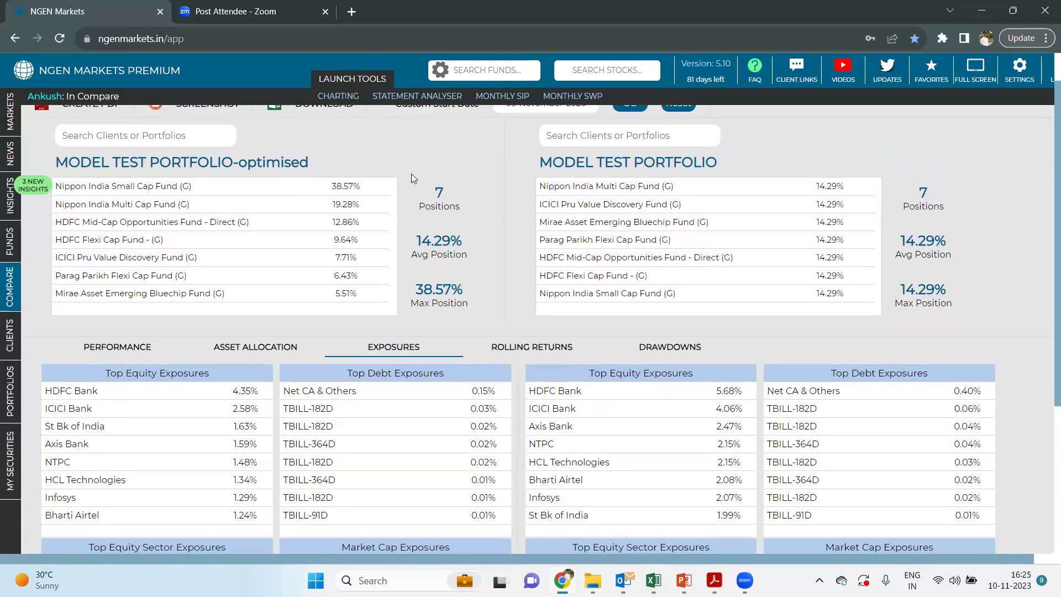
pyautogui.scroll(-2, 414, 192)
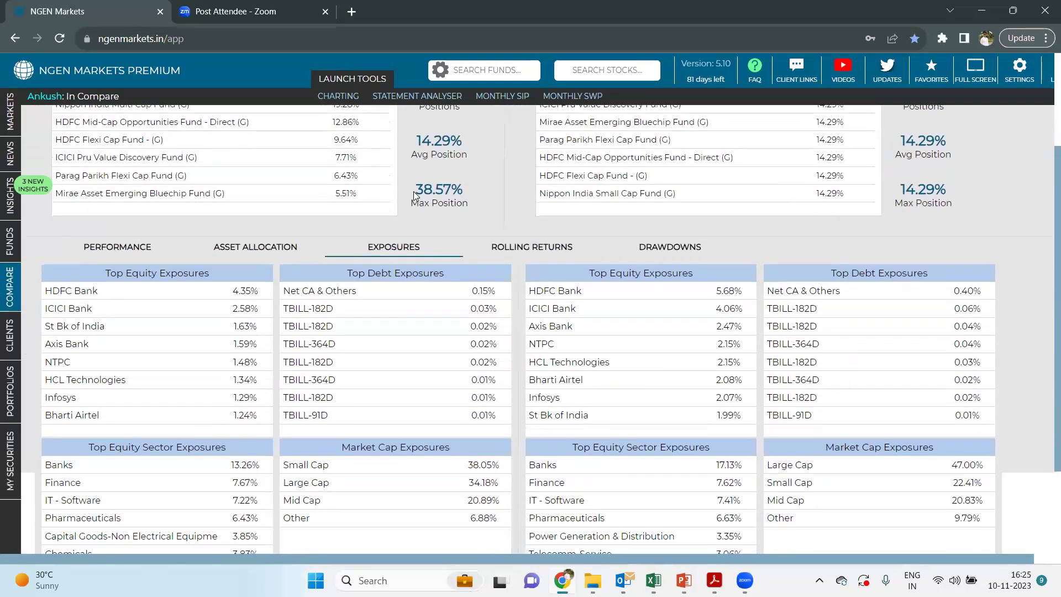
pyautogui.scroll(-1, 414, 191)
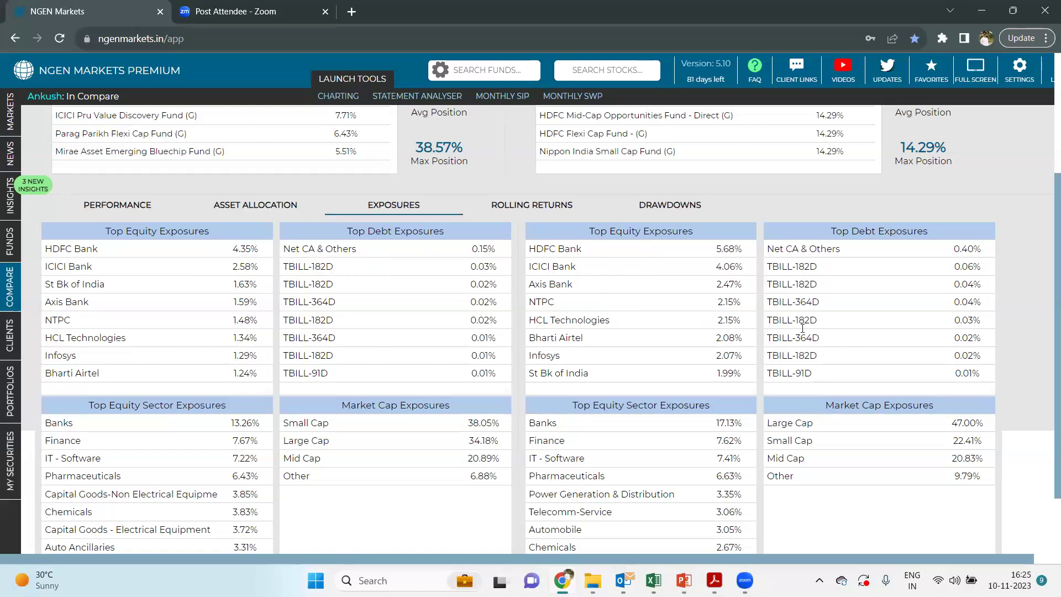
pyautogui.scroll(-2, 644, 388)
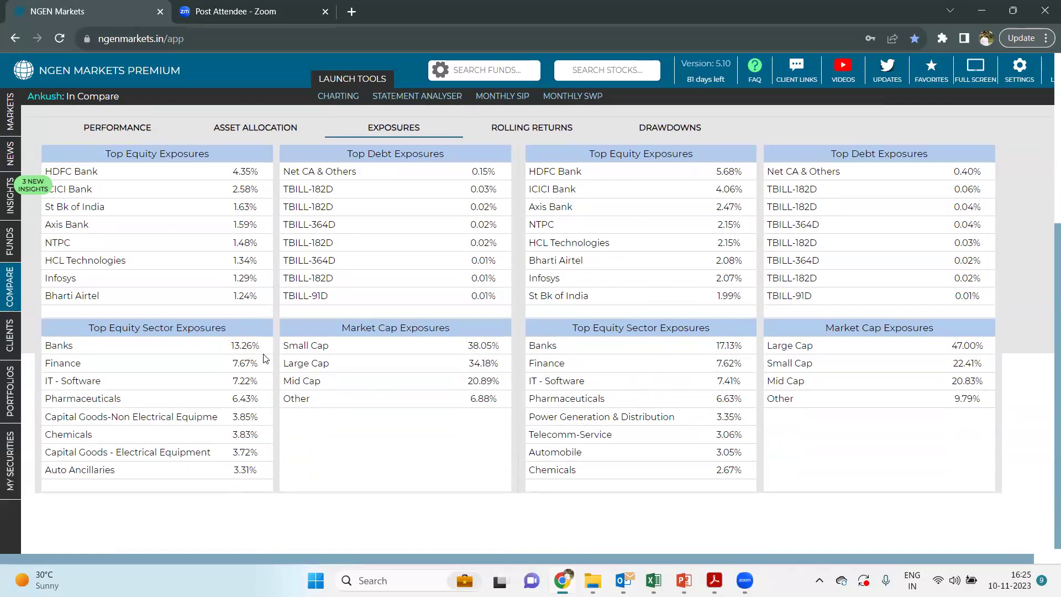
pyautogui.scroll(1, 263, 350)
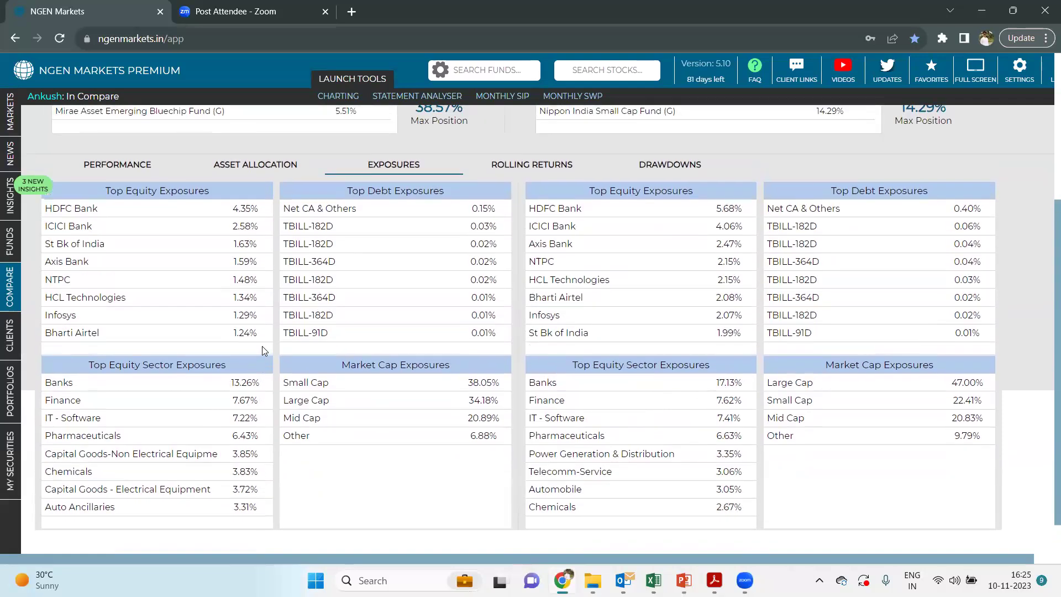
pyautogui.scroll(4, 262, 350)
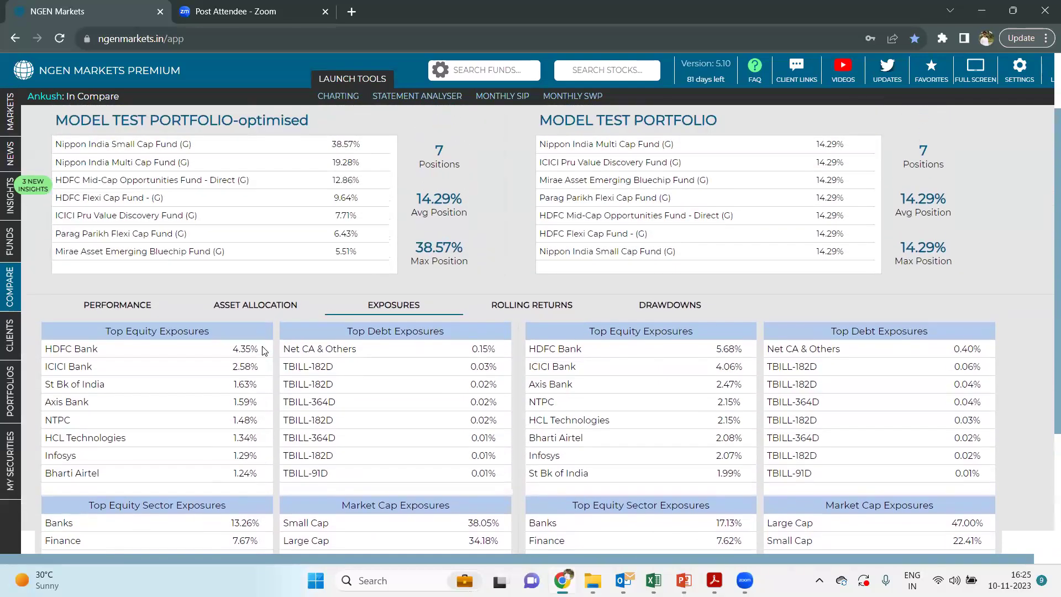
# - Compare the 130-day and 260-day rolling returns and rolling volatility of both portfolios
pyautogui.click(501, 307)
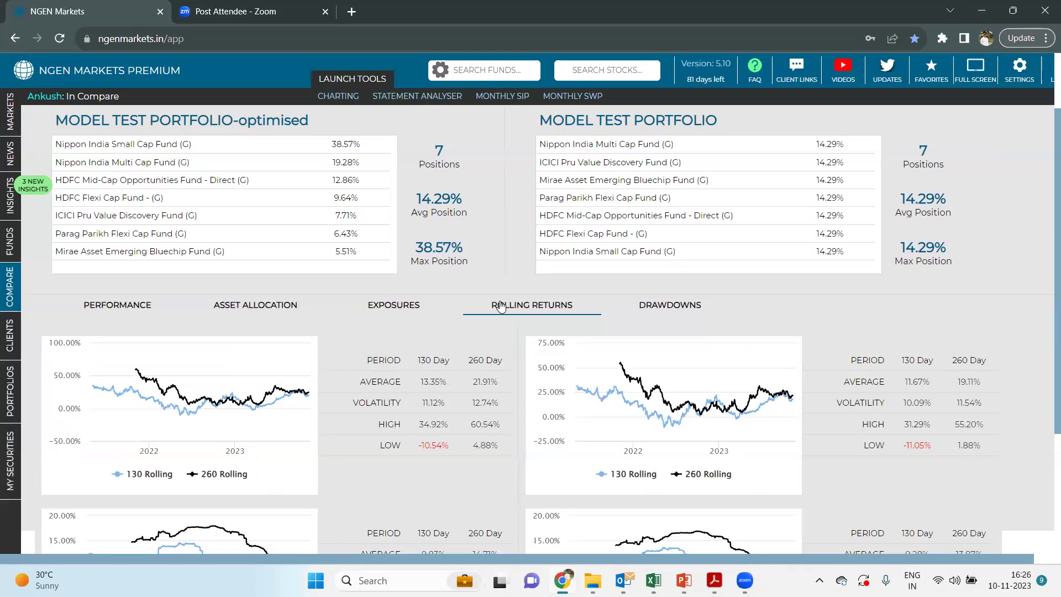
pyautogui.scroll(-2, 501, 307)
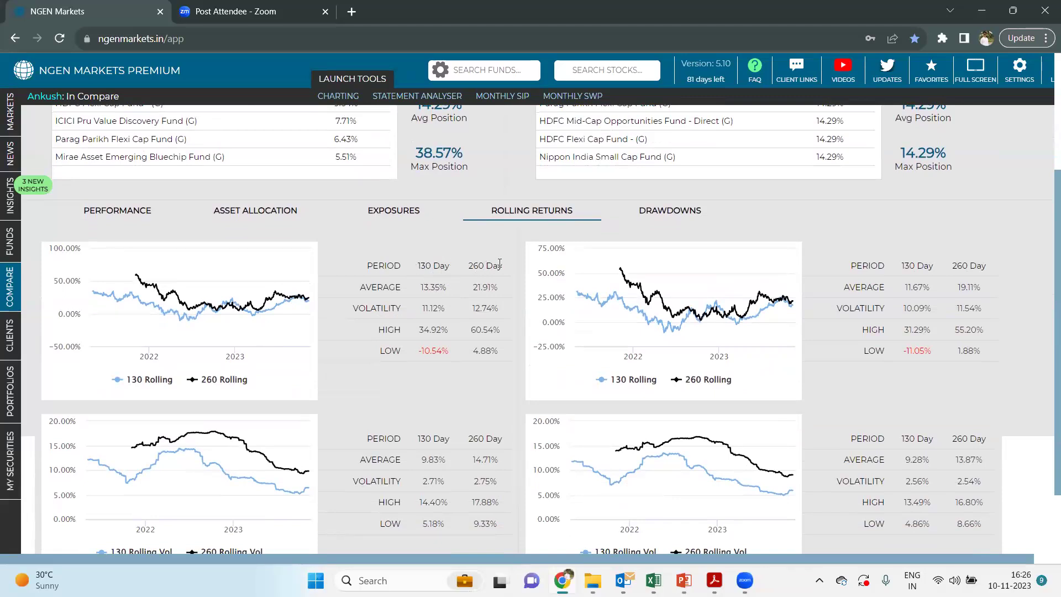
pyautogui.scroll(-1, 502, 266)
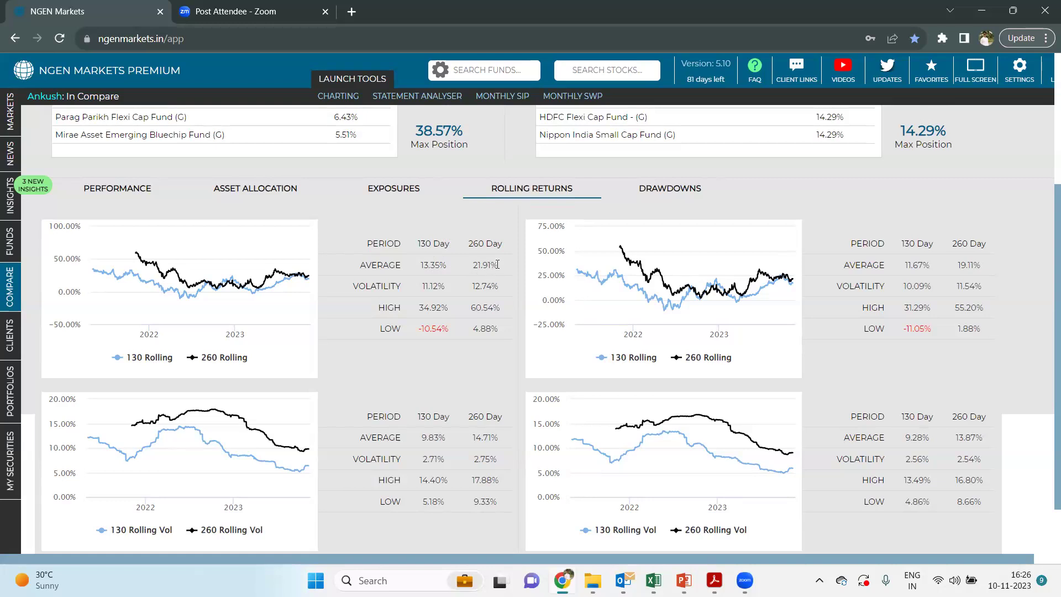
# - Compare the 130-day and 260-day rolling statistics of both portfolios against their fund weights and position sizes
pyautogui.scroll(3, 713, 244)
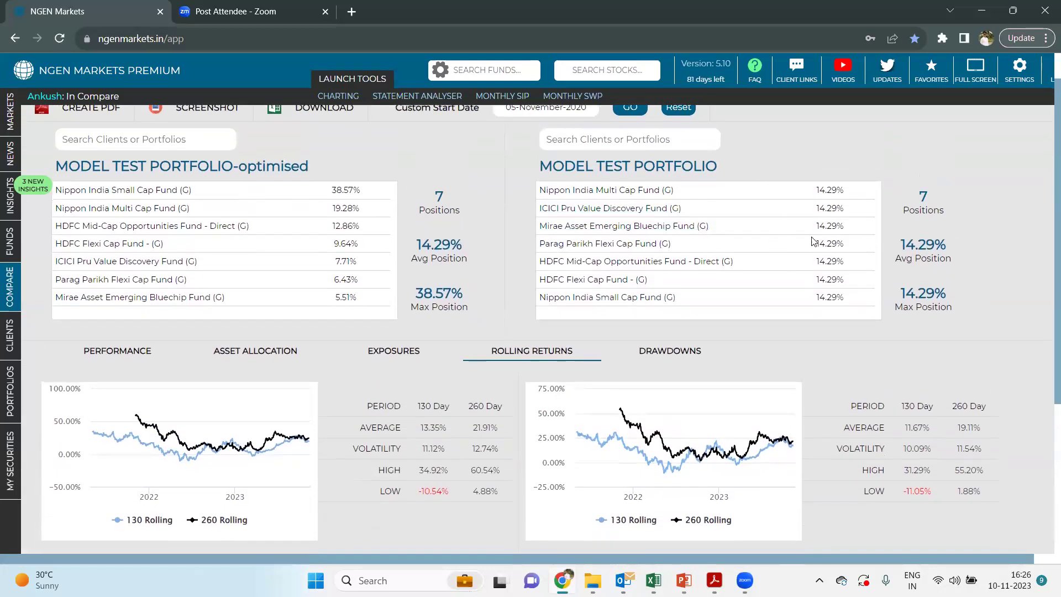
pyautogui.scroll(-3, 836, 258)
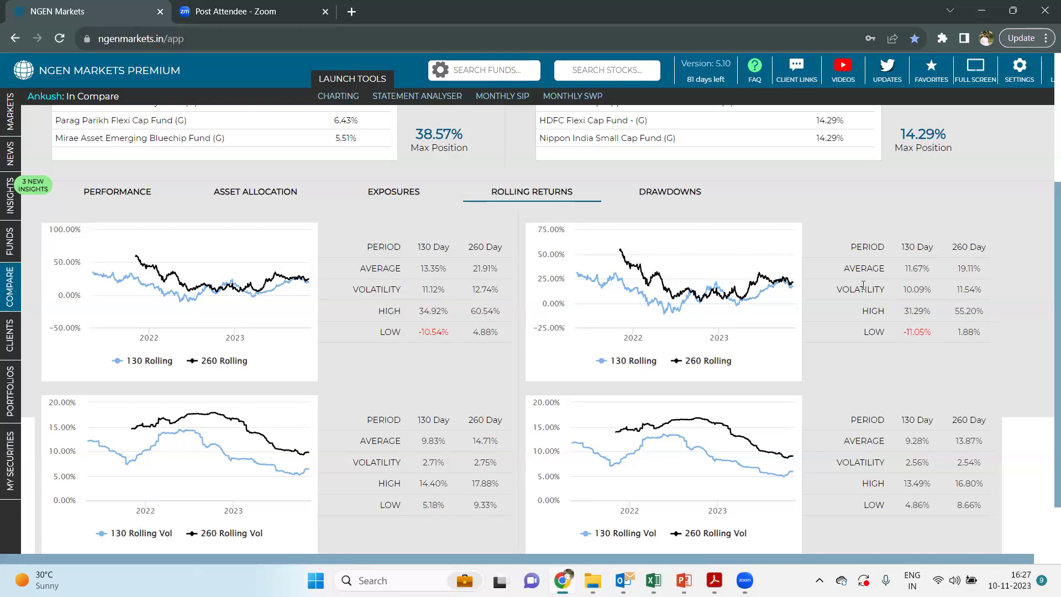
pyautogui.scroll(2, 863, 281)
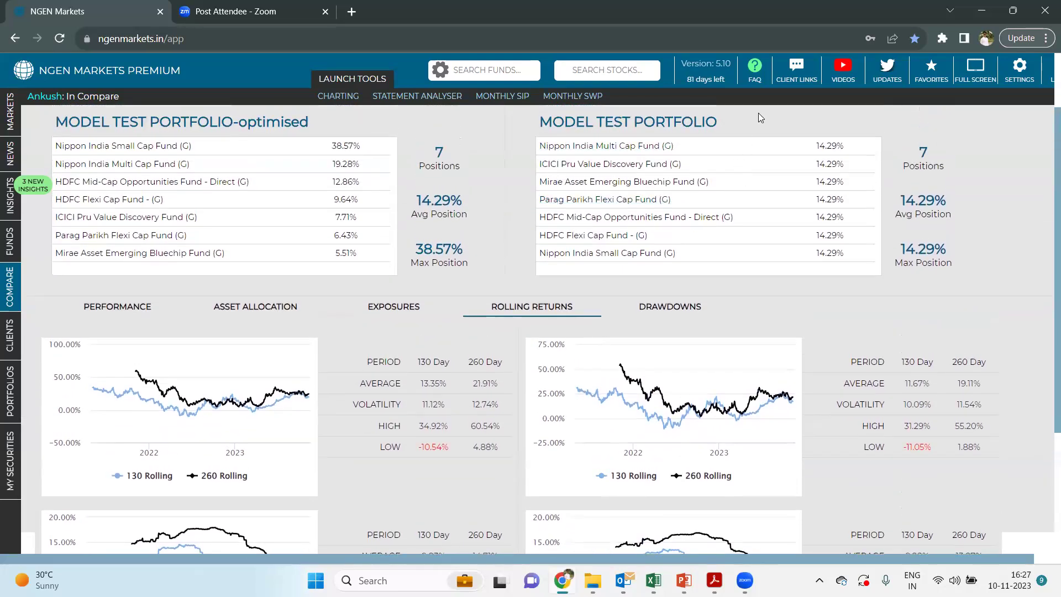
pyautogui.scroll(-1, 758, 117)
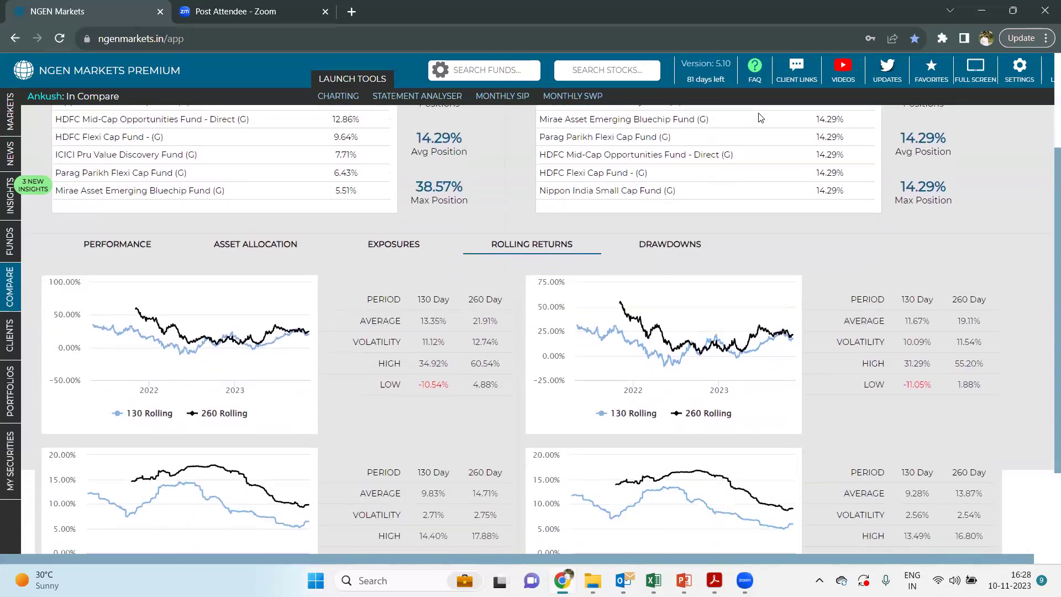
pyautogui.scroll(-1, 758, 117)
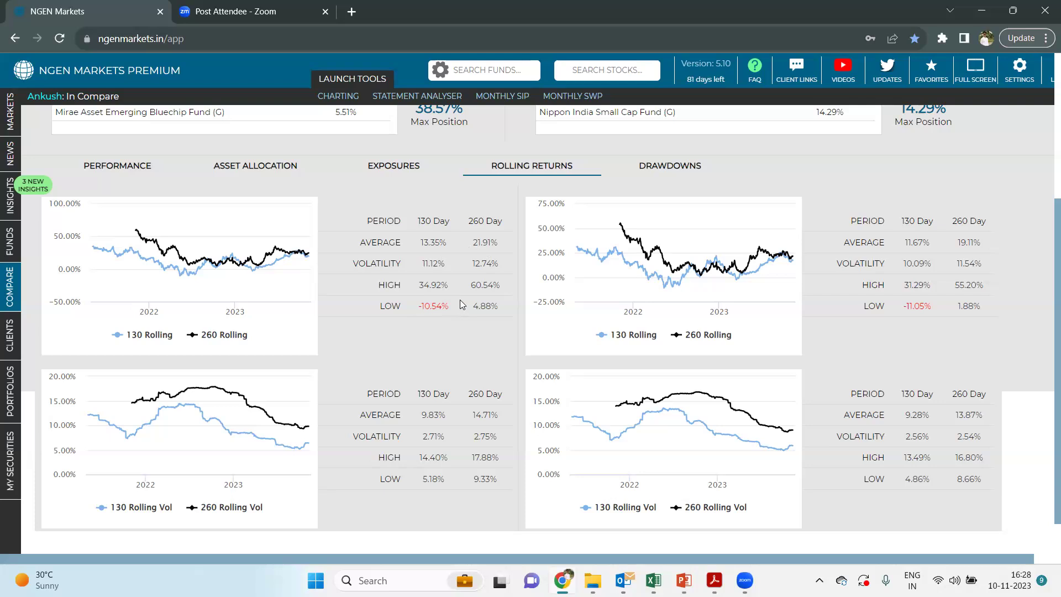
pyautogui.scroll(2, 460, 304)
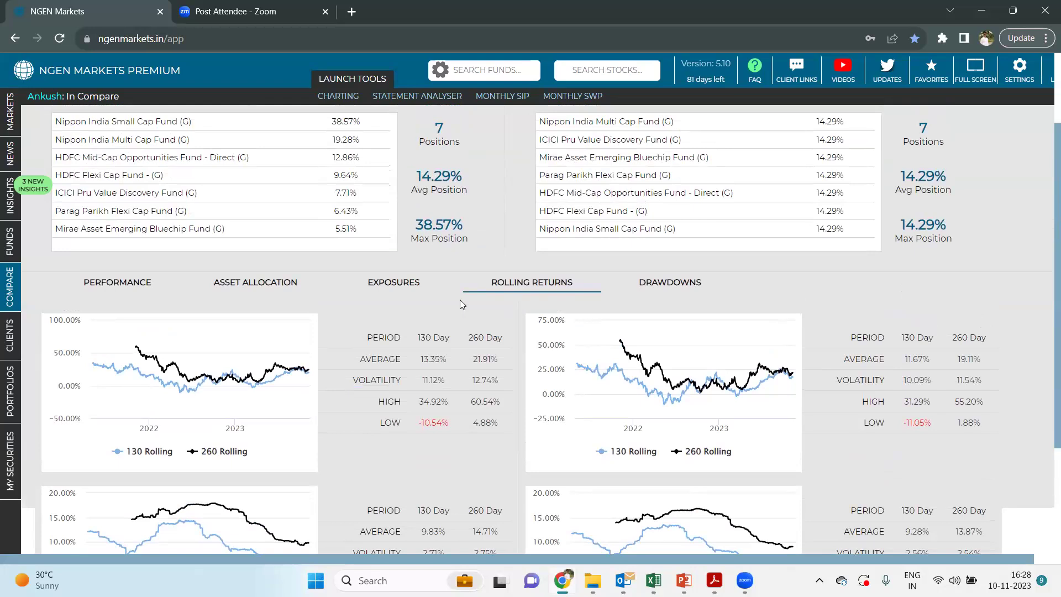
pyautogui.scroll(-1, 459, 300)
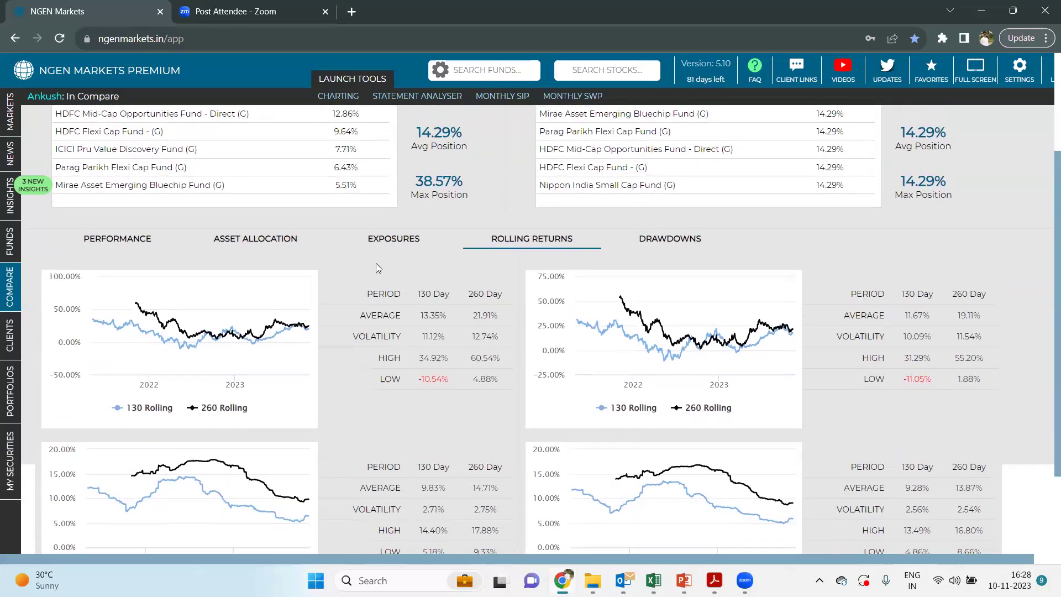
pyautogui.scroll(2, 376, 268)
pyautogui.scroll(-3, 376, 268)
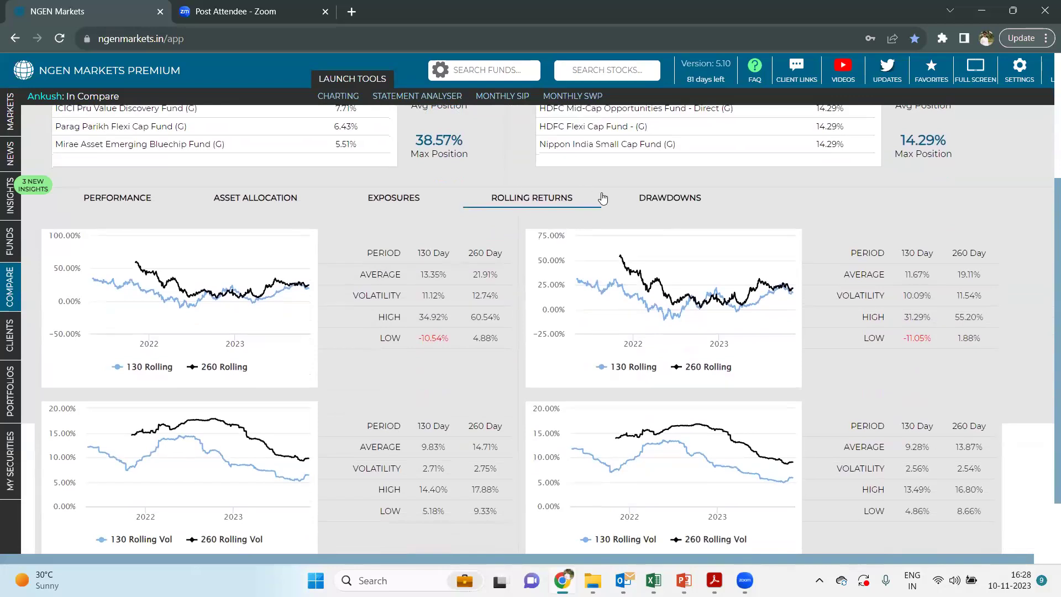
# - Open the drawdowns comparison and examine the size, dates and recovery days of both portfolios' drawdowns
pyautogui.click(654, 199)
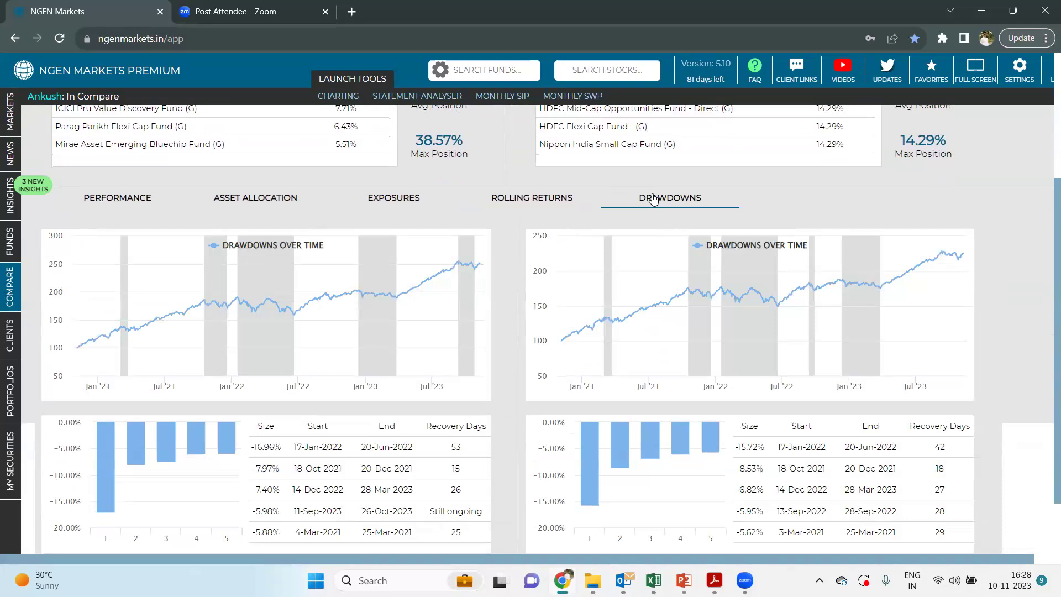
pyautogui.scroll(-2, 654, 199)
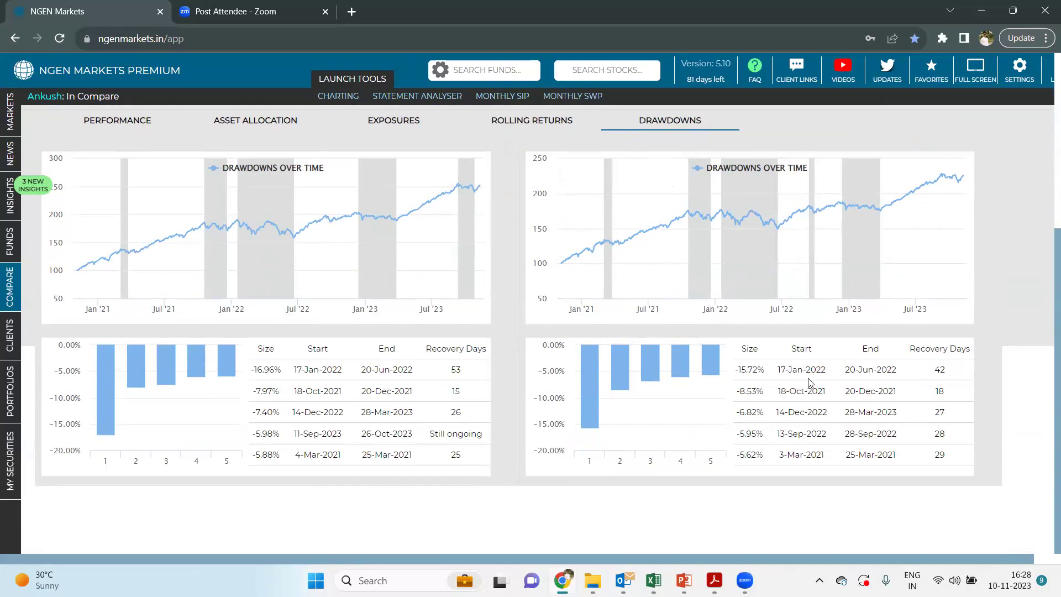
pyautogui.scroll(2, 815, 388)
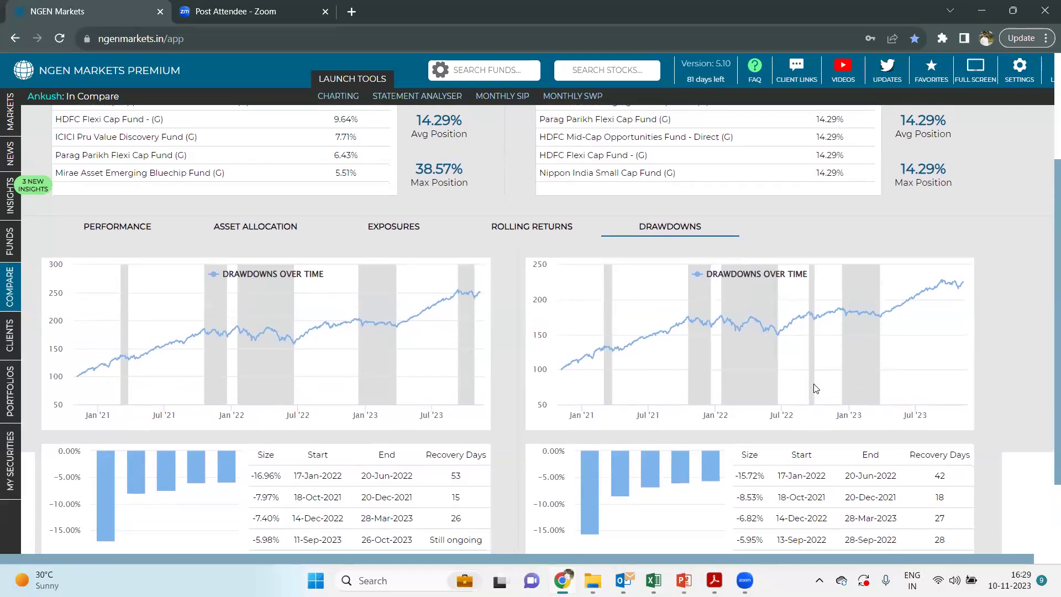
pyautogui.scroll(1, 814, 388)
pyautogui.scroll(1, 814, 389)
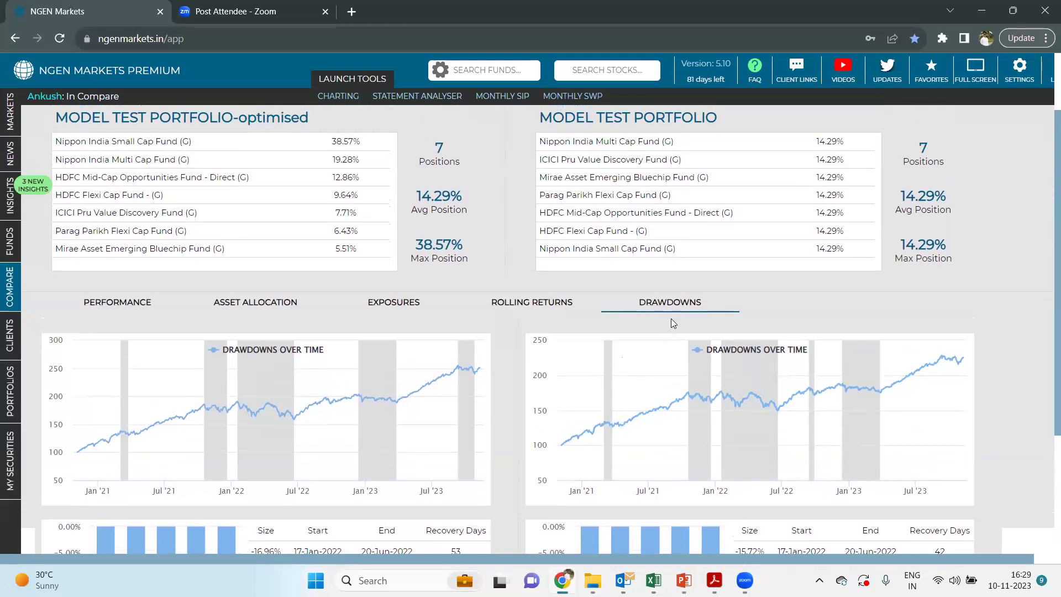
pyautogui.scroll(1, 671, 322)
pyautogui.scroll(1, 672, 322)
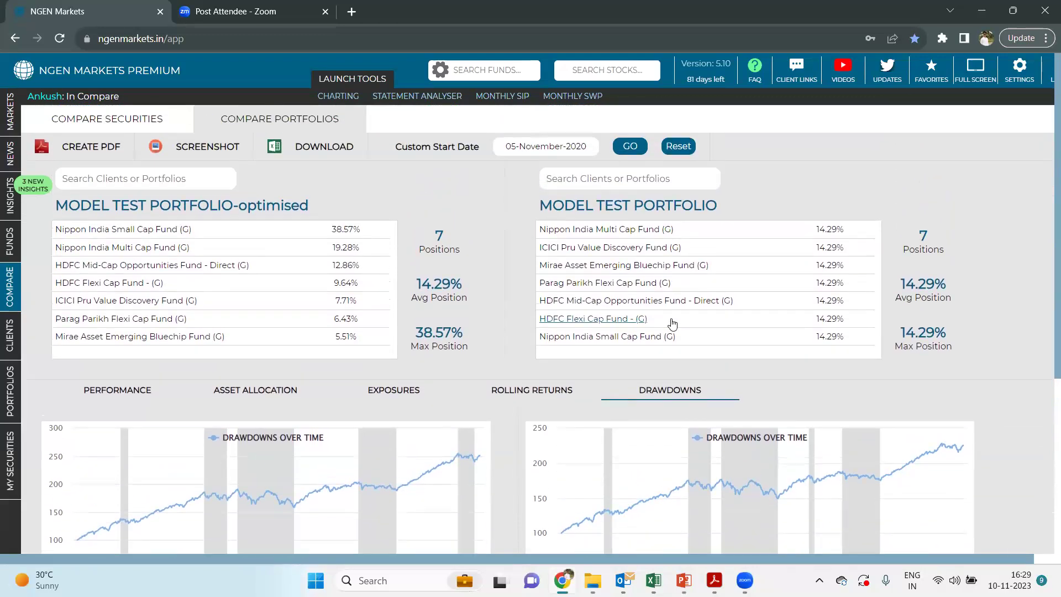
# - Create a standard PDF of the portfolio comparison without a password and open the downloaded report
pyautogui.click(82, 151)
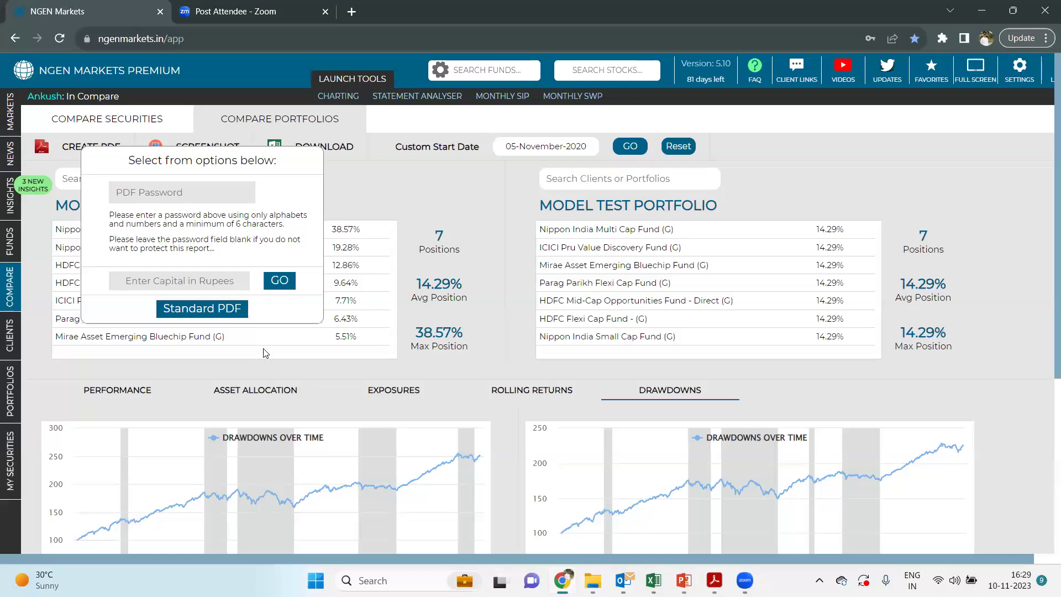
pyautogui.click(215, 310)
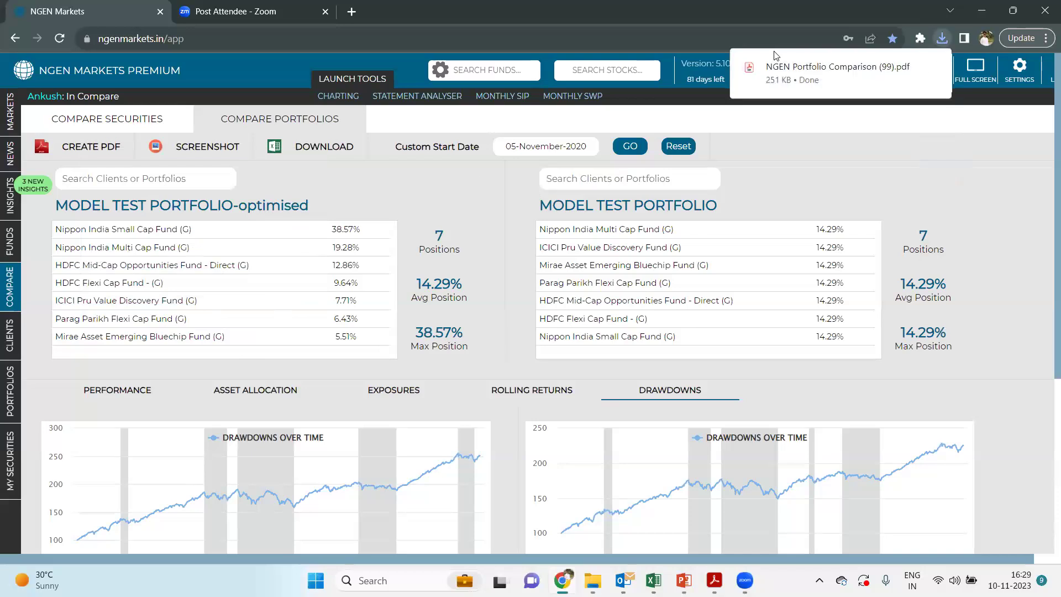
pyautogui.click(798, 77)
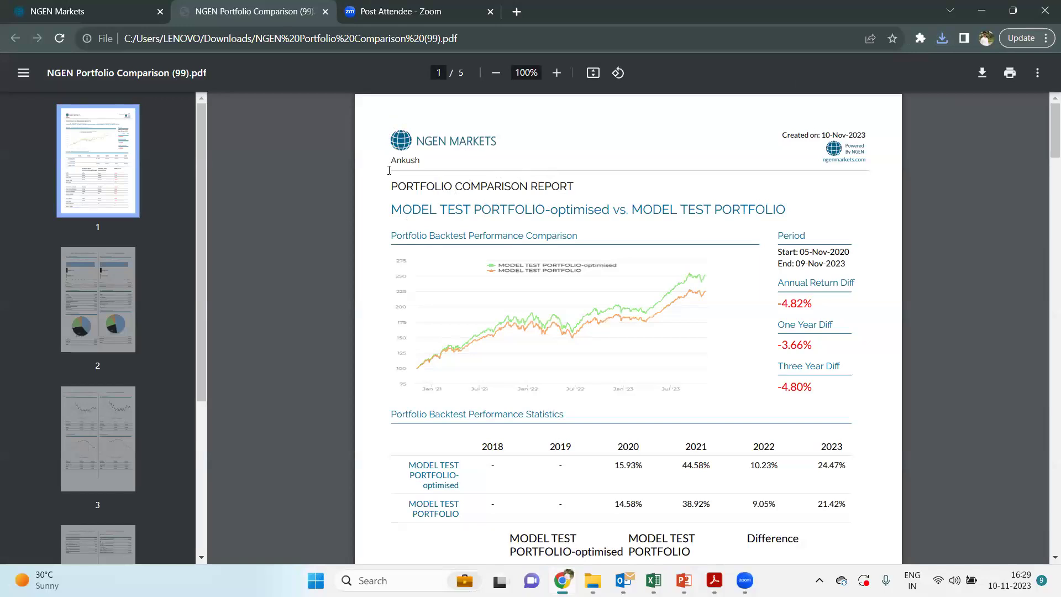
# - Review the report's backtest performance chart, yearly and period returns, volatility and Sharpe ratio for both portfolios
pyautogui.scroll(-1, 485, 175)
pyautogui.scroll(-1, 483, 173)
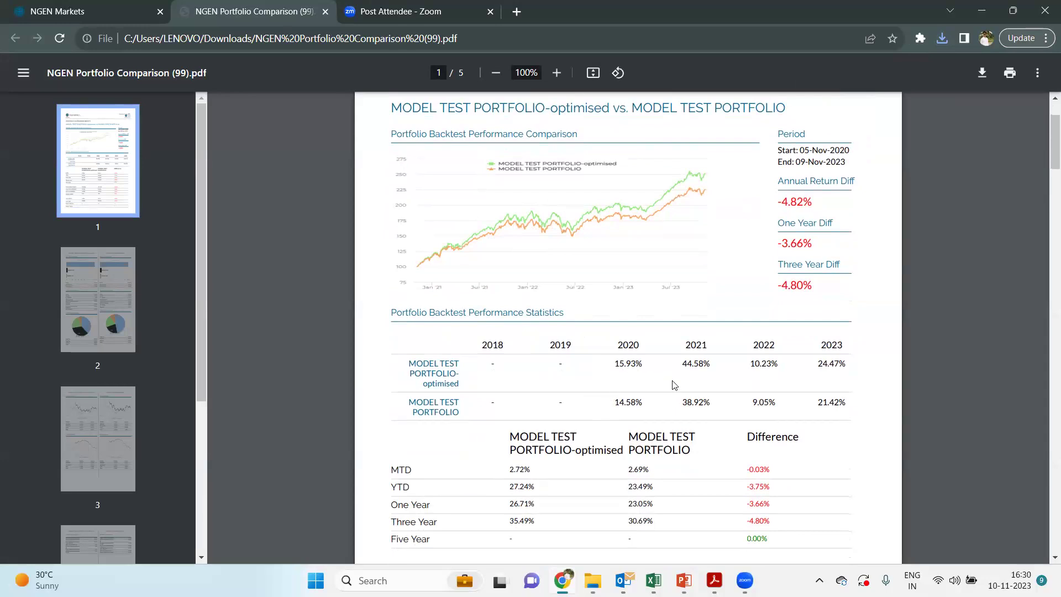
pyautogui.scroll(-3, 674, 386)
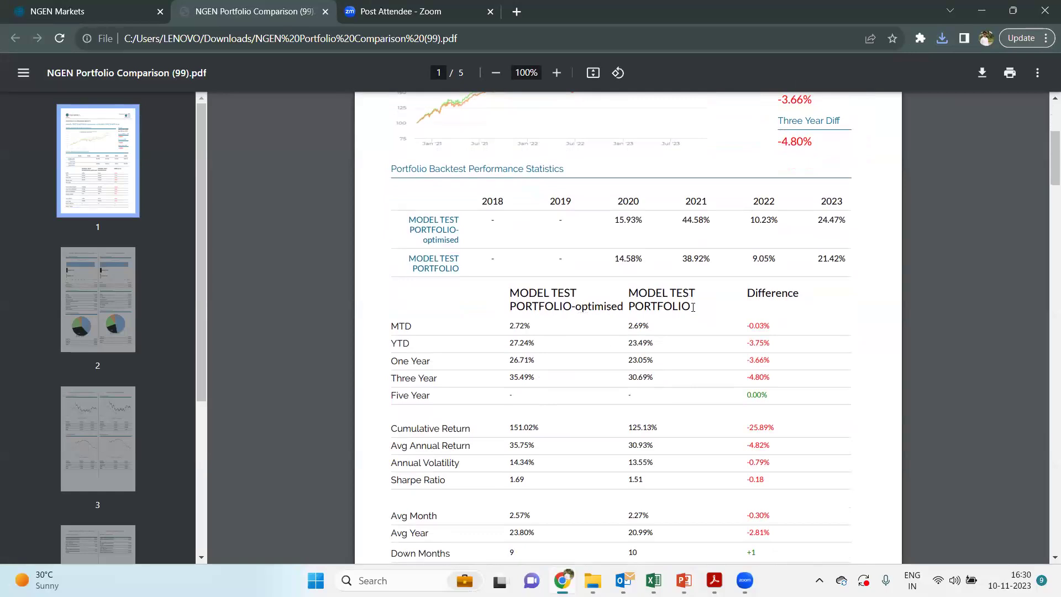
pyautogui.scroll(-1, 691, 304)
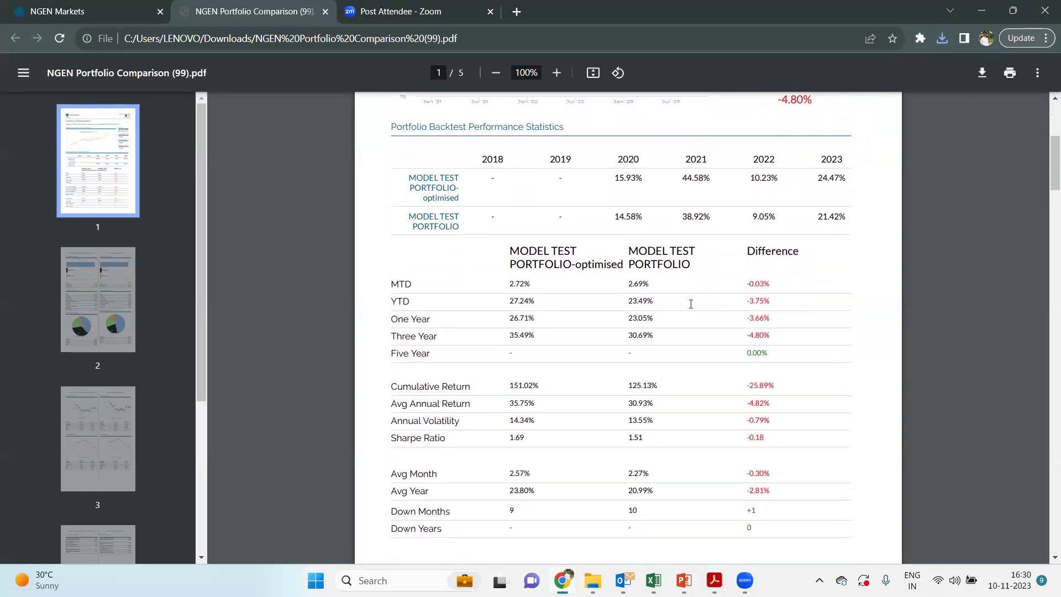
pyautogui.scroll(-1, 690, 304)
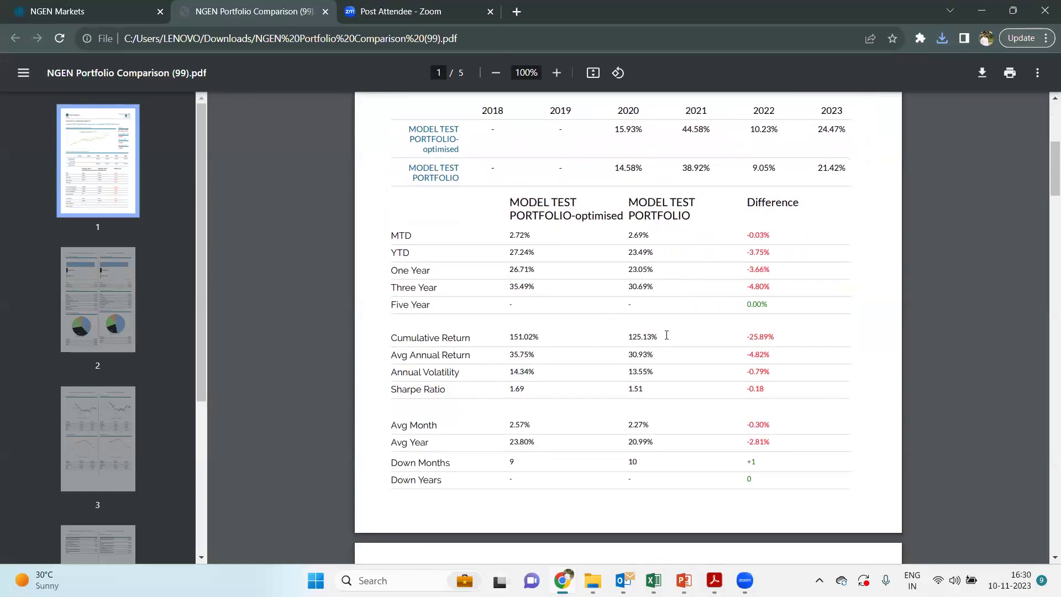
pyautogui.scroll(-1, 710, 329)
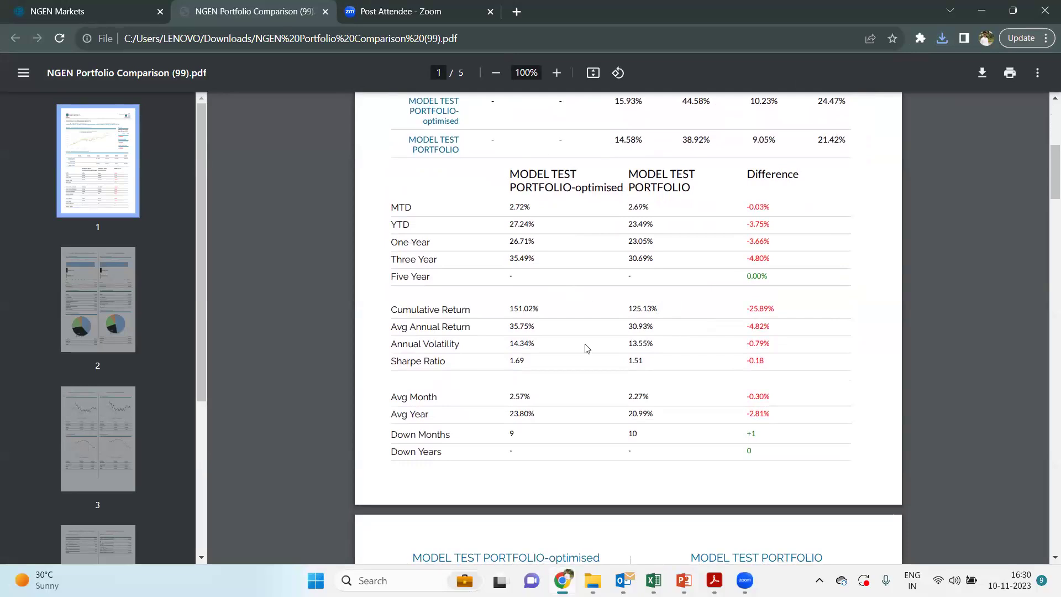
pyautogui.scroll(-3, 574, 273)
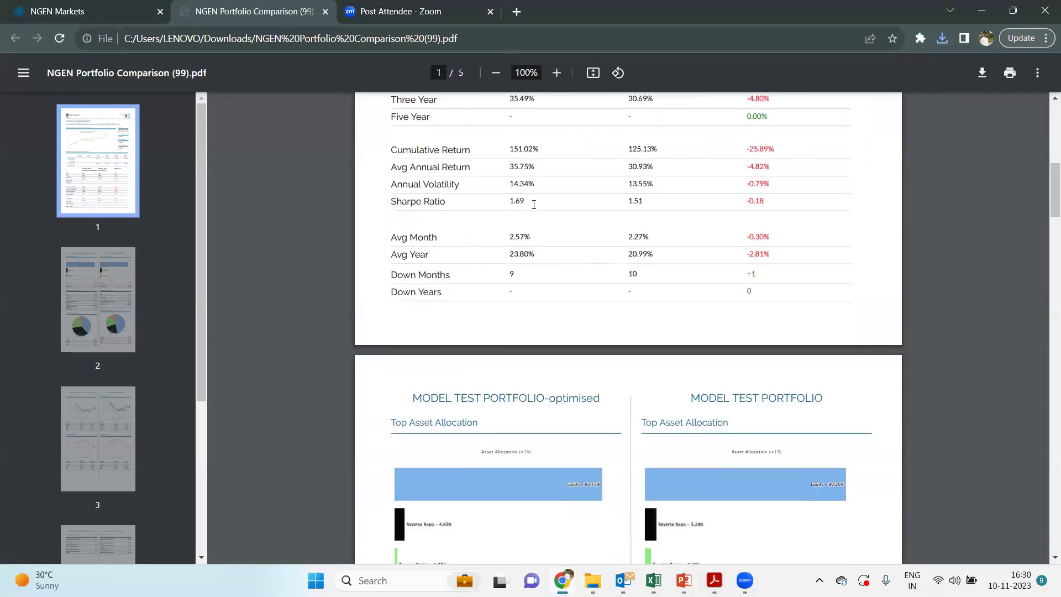
# - Review the report's top asset allocation, top sector exposures and market cap allocation for both portfolios
pyautogui.scroll(-2, 549, 362)
pyautogui.scroll(-2, 547, 358)
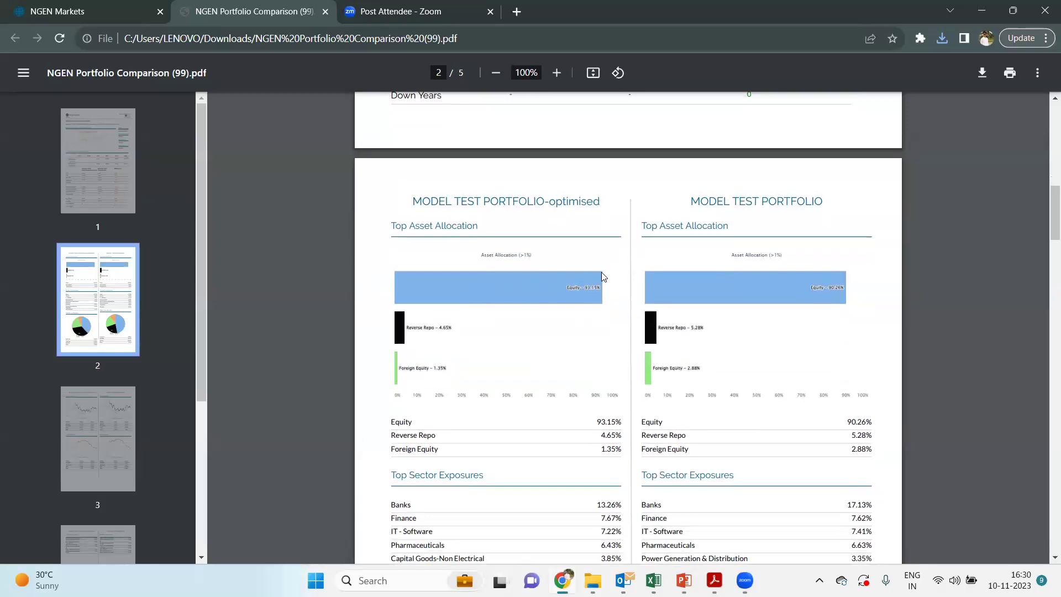
pyautogui.scroll(-1, 602, 276)
pyautogui.scroll(-3, 604, 276)
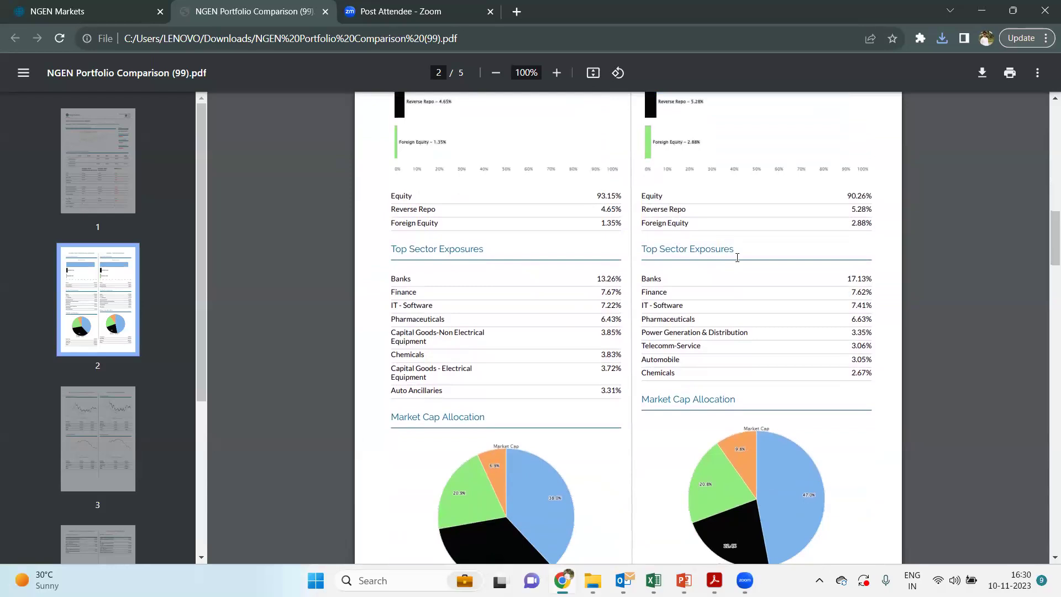
pyautogui.scroll(-2, 689, 374)
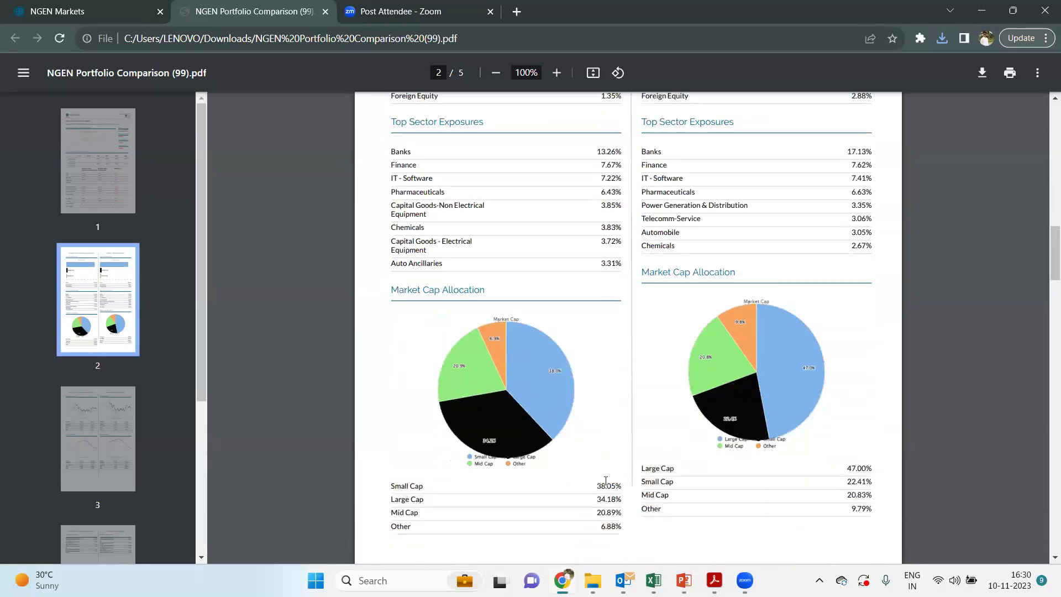
pyautogui.scroll(-6, 624, 347)
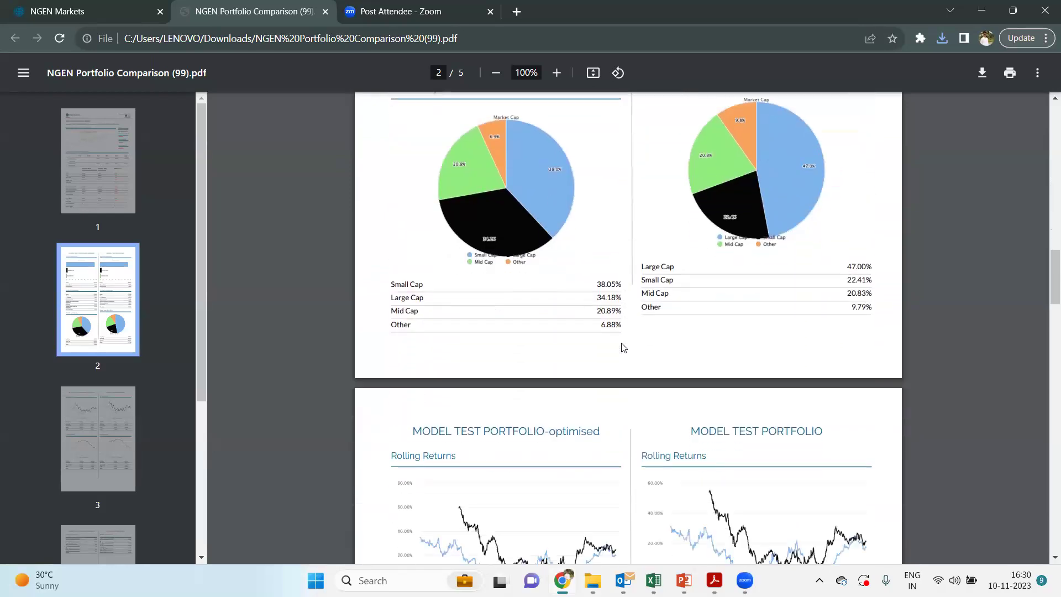
# - Review the report's rolling returns, rolling volatility and portfolio composition sections for both portfolios
pyautogui.scroll(-2, 623, 347)
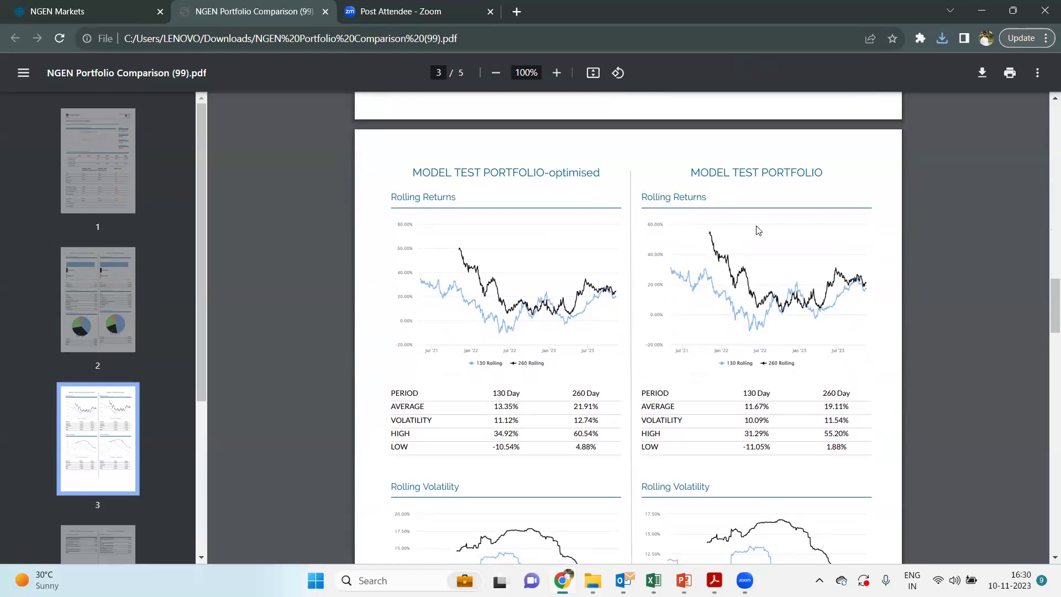
pyautogui.scroll(-2, 791, 394)
pyautogui.scroll(-4, 790, 394)
pyautogui.scroll(-1, 790, 394)
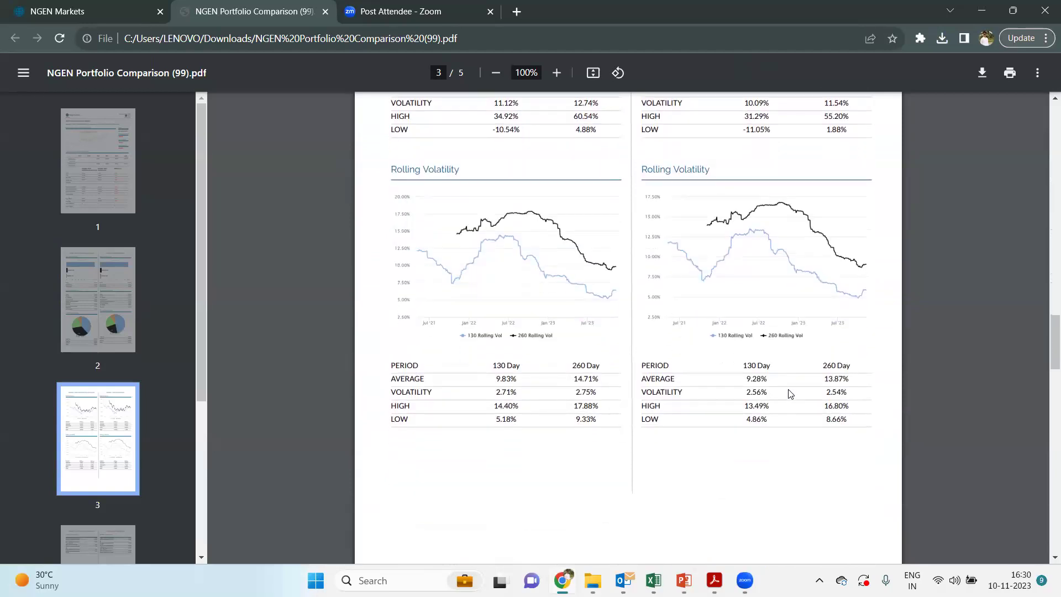
pyautogui.scroll(-5, 790, 394)
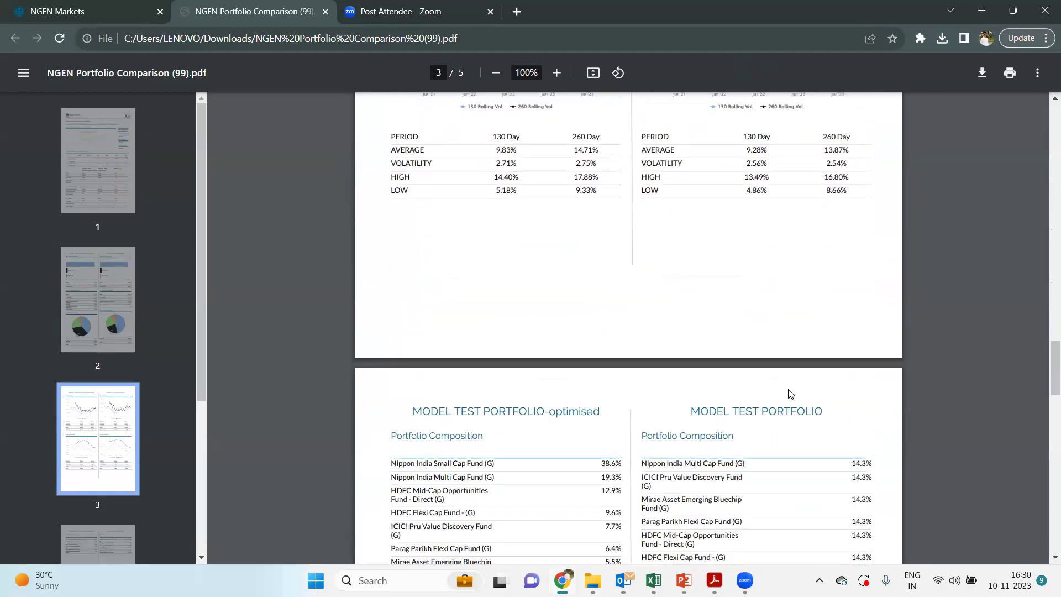
pyautogui.scroll(-1, 791, 394)
pyautogui.scroll(-1, 790, 394)
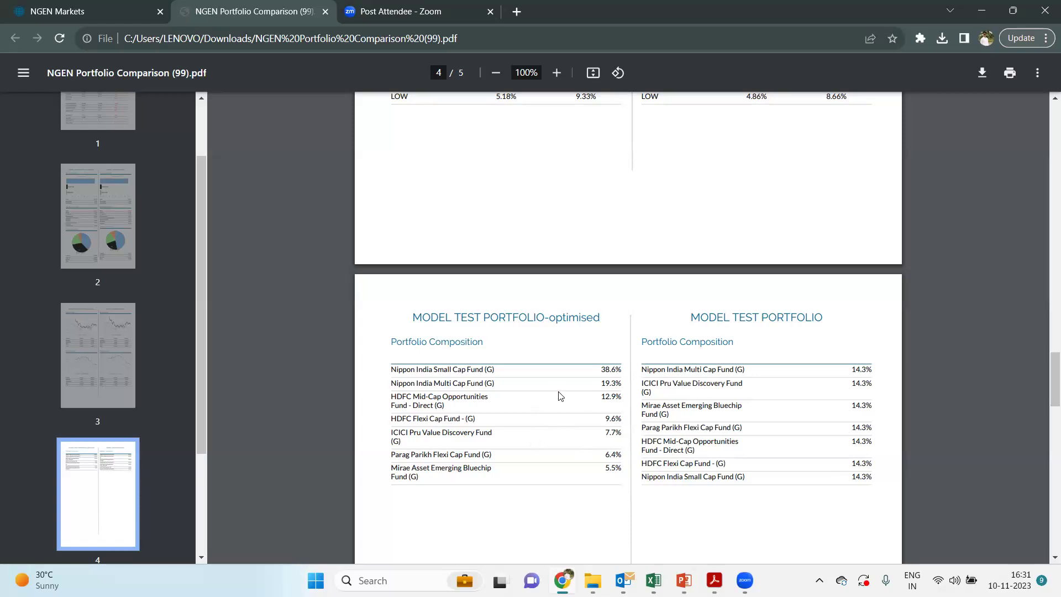
# - Return to the portfolio comparison, create a PDF report with a capital of 5000000 rupees and open the downloaded file
pyautogui.click(62, 9)
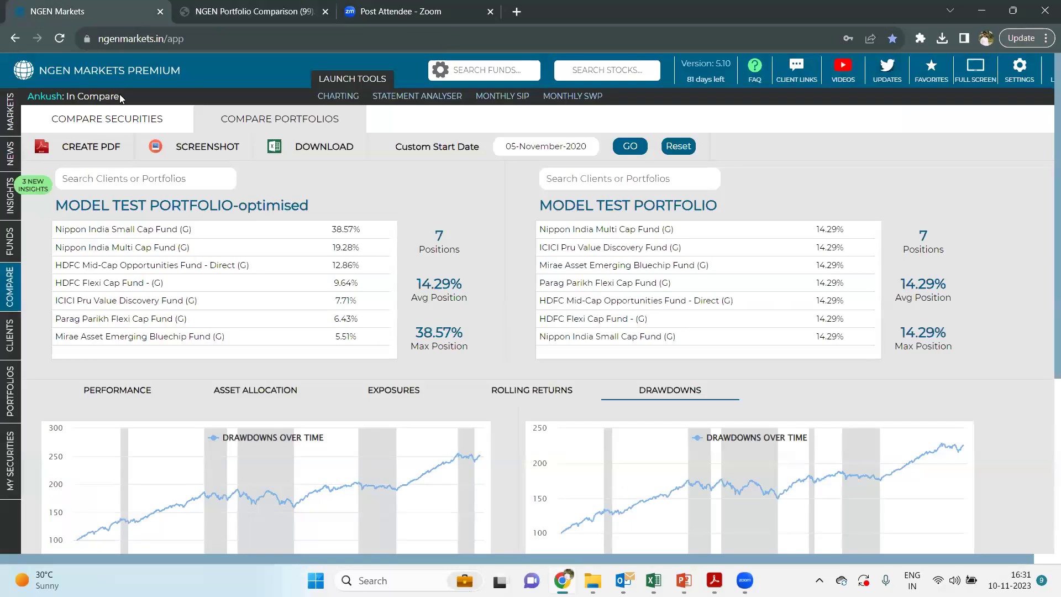
pyautogui.click(103, 147)
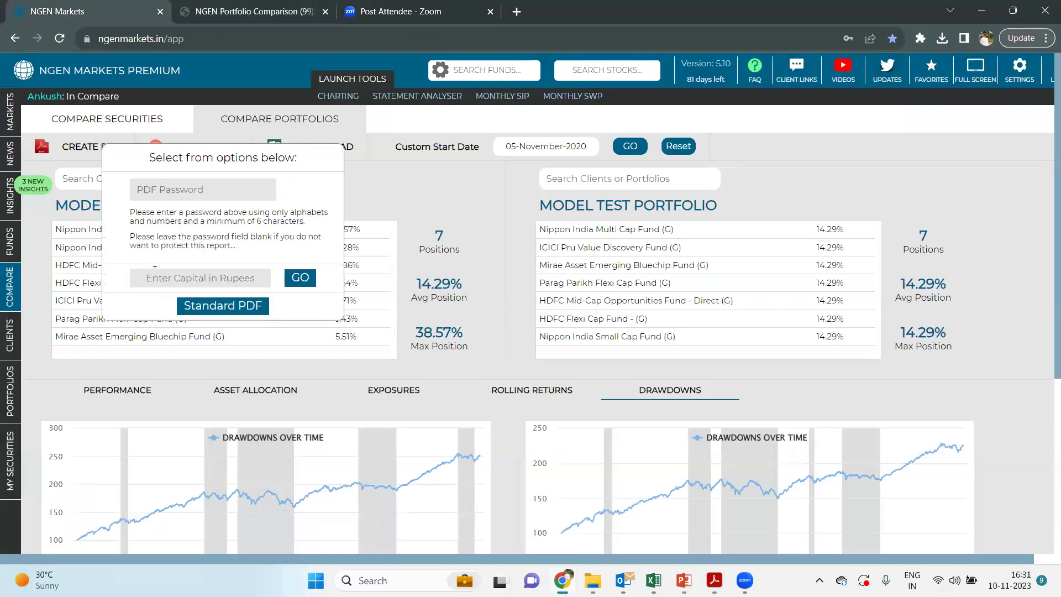
pyautogui.write('50000000')
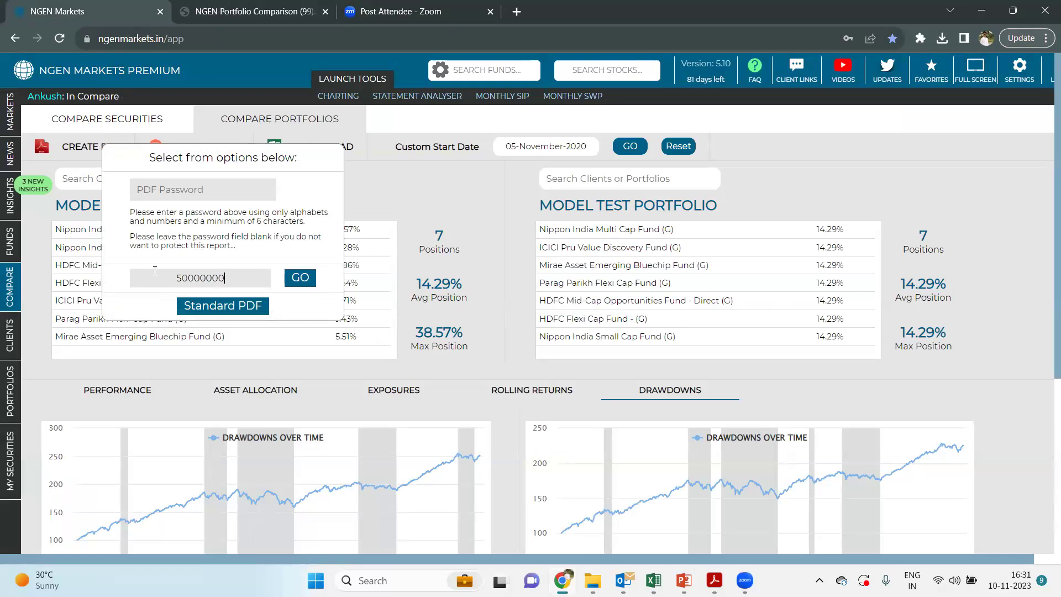
pyautogui.press('BackSpace')
pyautogui.click(301, 278)
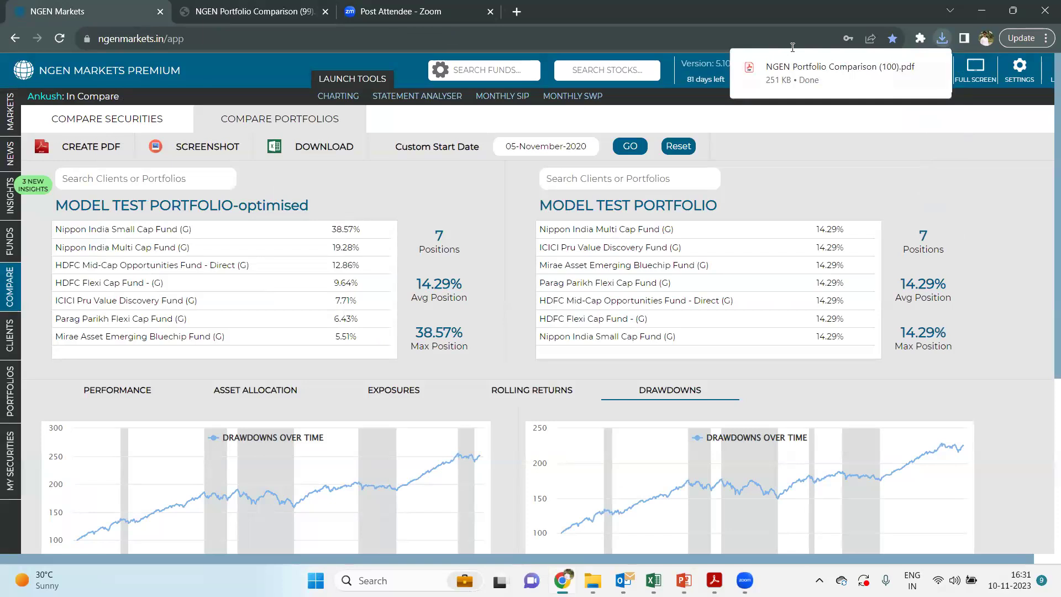
pyautogui.click(801, 78)
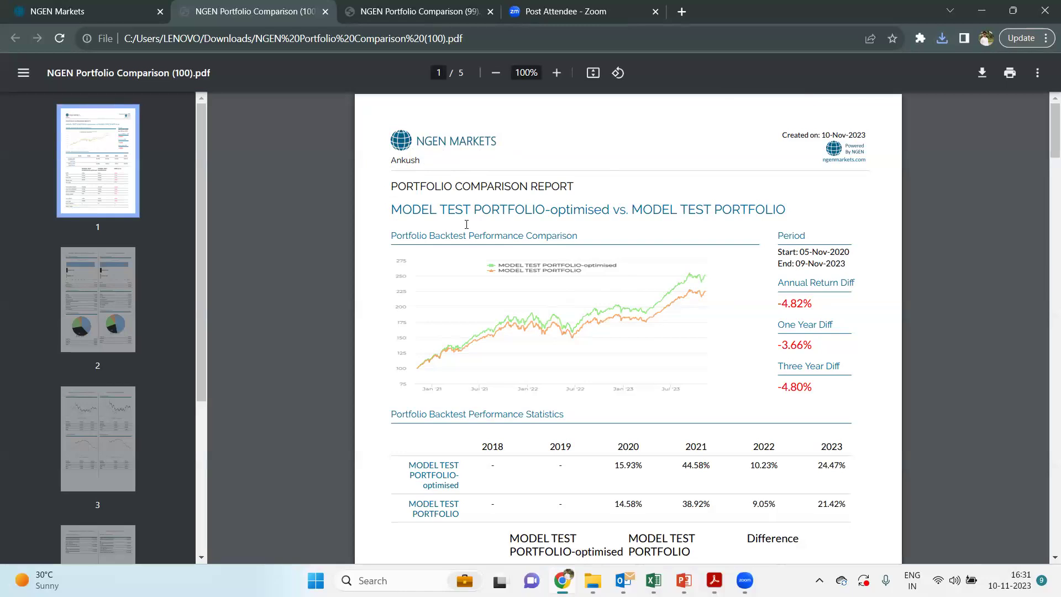
# - Review the capital-based comparison report from the performance statistics through to the rupee amounts in the portfolio composition section
pyautogui.scroll(-4, 467, 224)
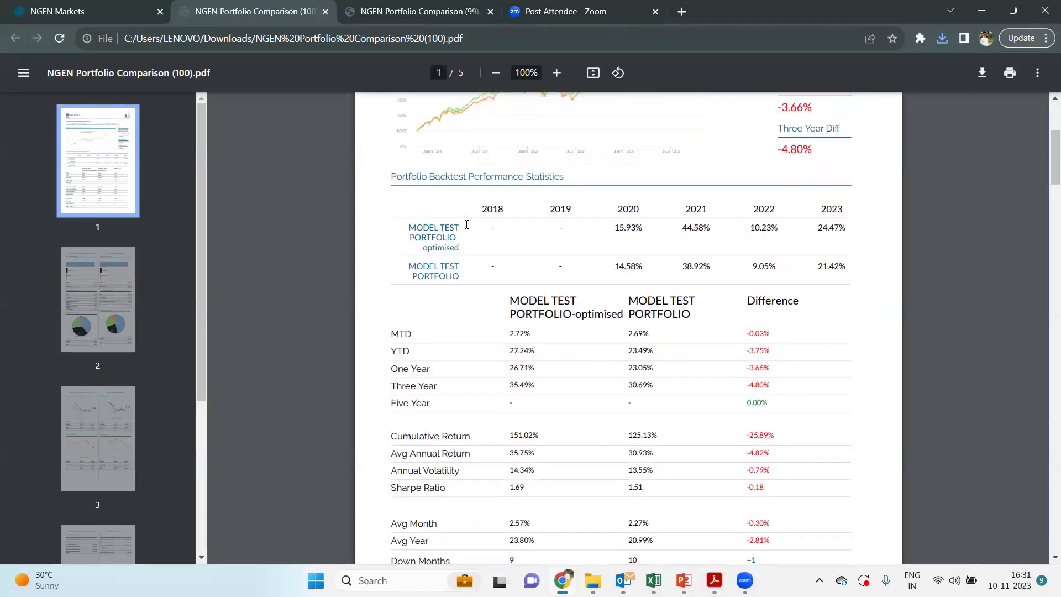
pyautogui.scroll(-8, 466, 224)
pyautogui.scroll(-16, 467, 224)
pyautogui.scroll(-9, 467, 224)
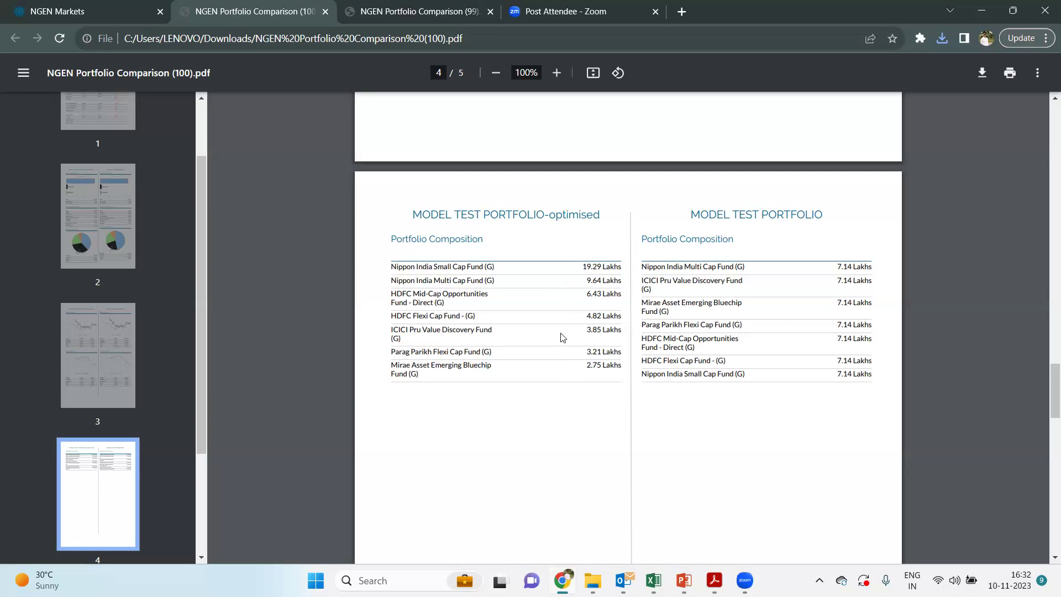
pyautogui.scroll(3, 550, 375)
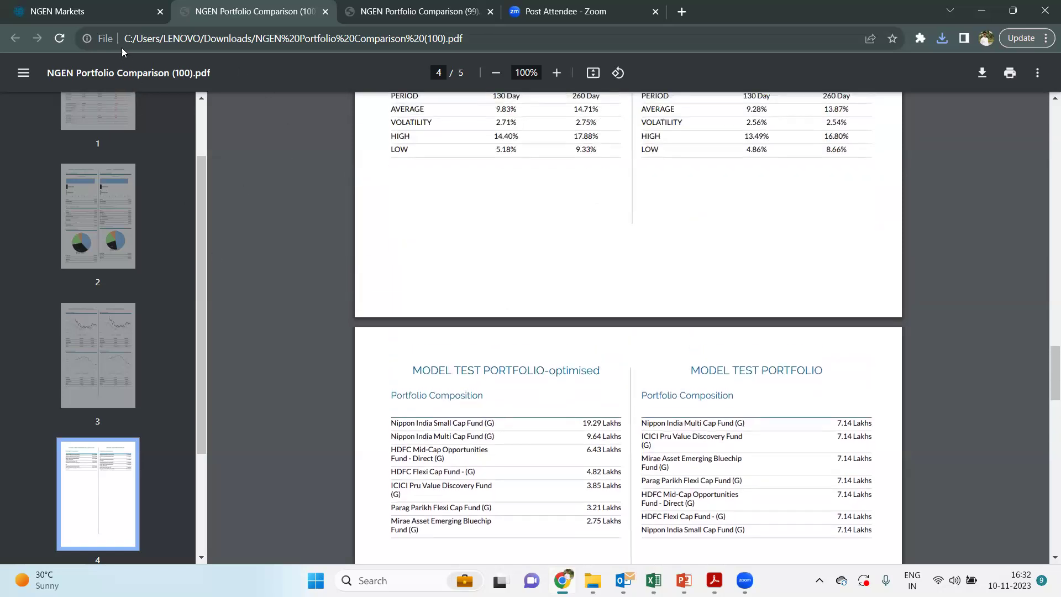
# - Open the Statement Analyser from the comparison page, check which PDF statement sources it supports, and return to the portfolio comparison
pyautogui.click(118, 16)
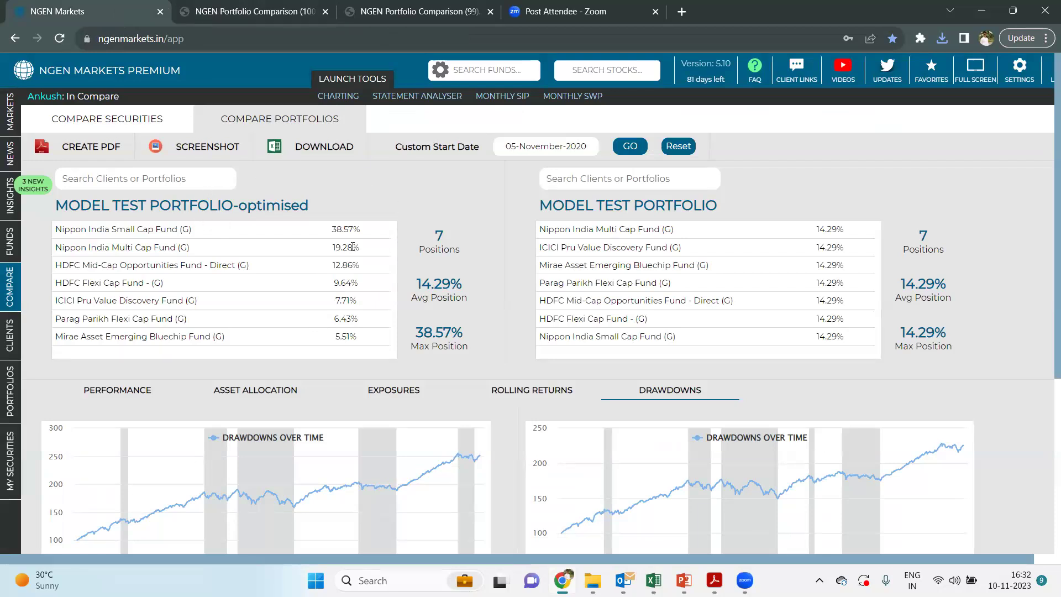
pyautogui.click(412, 92)
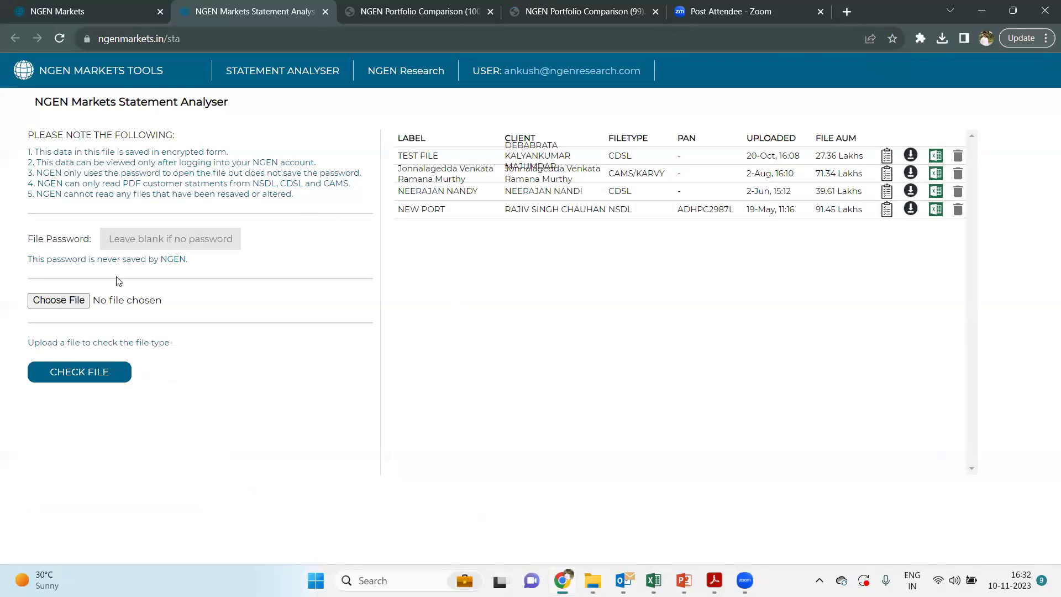
pyautogui.moveTo(253, 181); pyautogui.dragTo(354, 186)
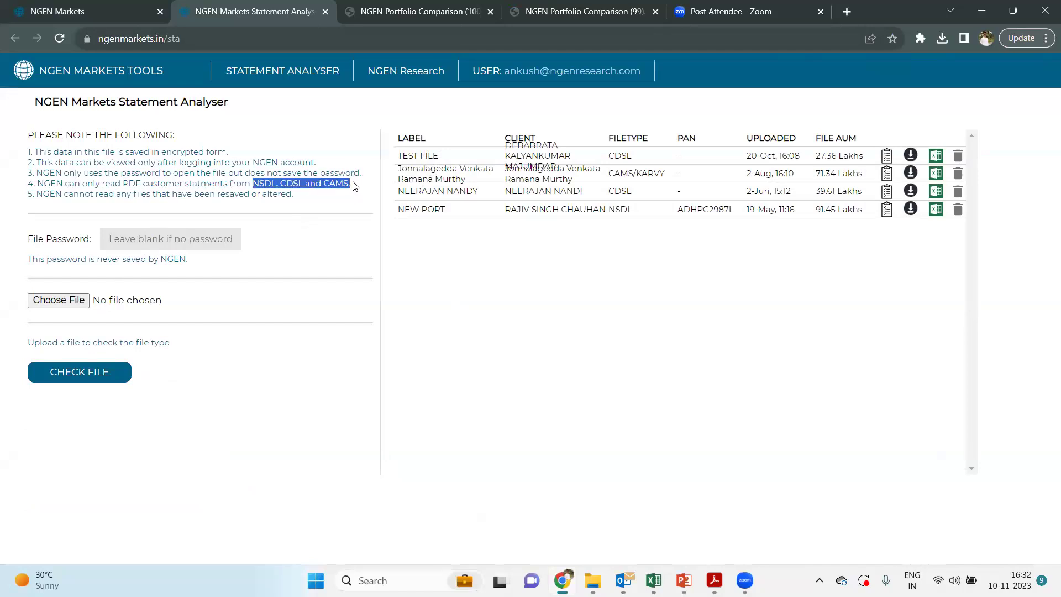
pyautogui.click(127, 12)
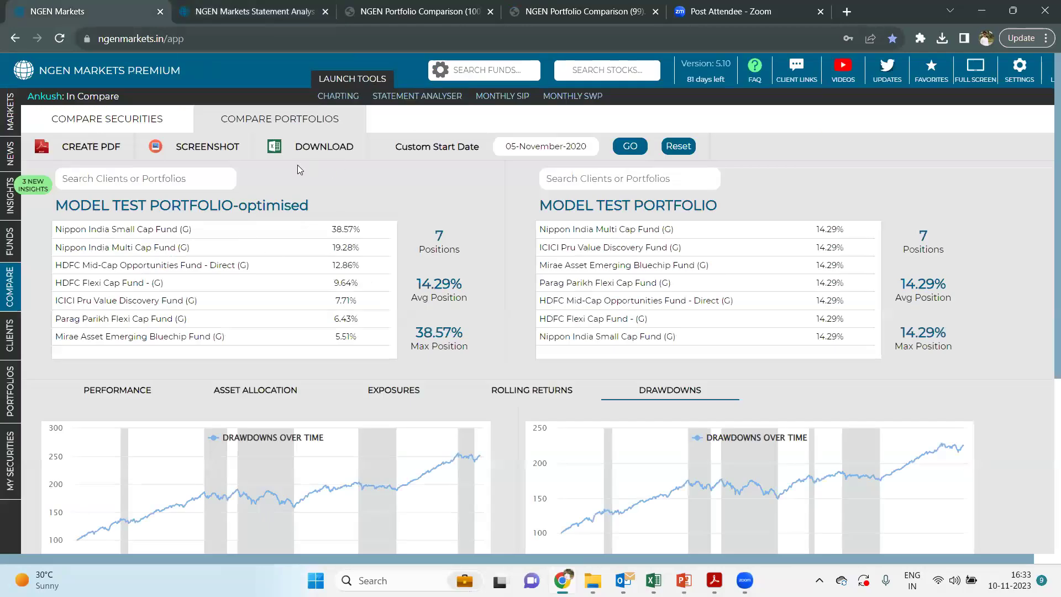
# - Replace MODEL TEST PORTFOLIO with Prospective Client (NGEN) as the second portfolio in the comparison
pyautogui.click(586, 183)
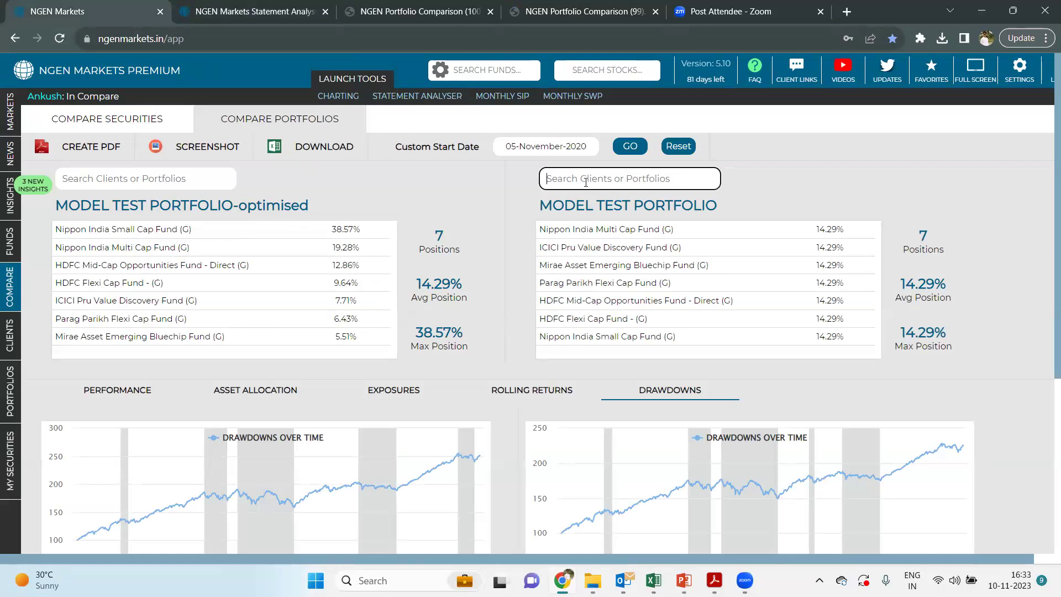
pyautogui.write('de')
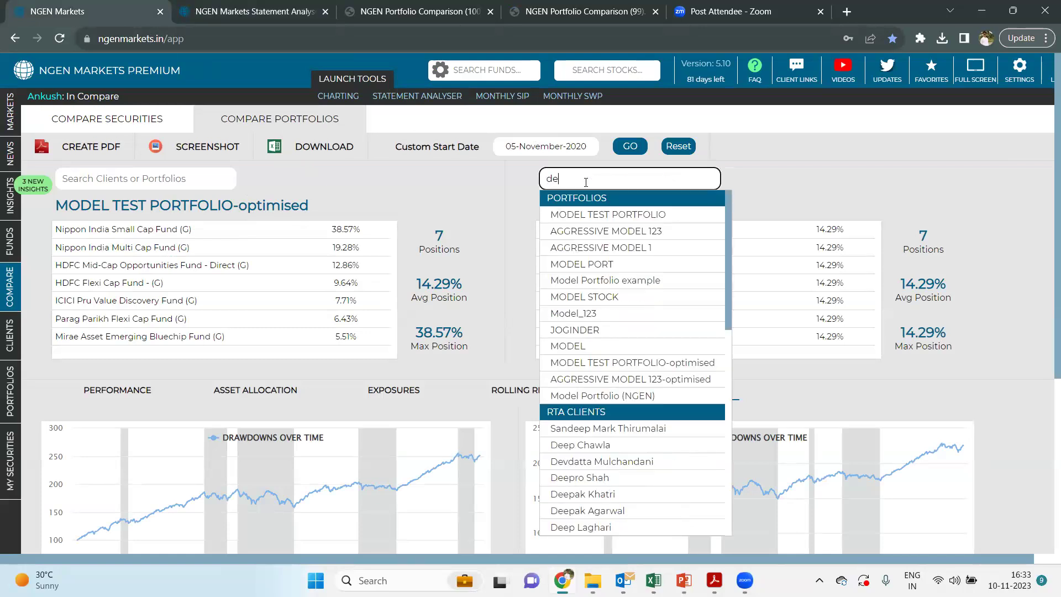
pyautogui.write('b')
pyautogui.press('BackSpace')
pyautogui.press('BackSpace')
pyautogui.press('BackSpace')
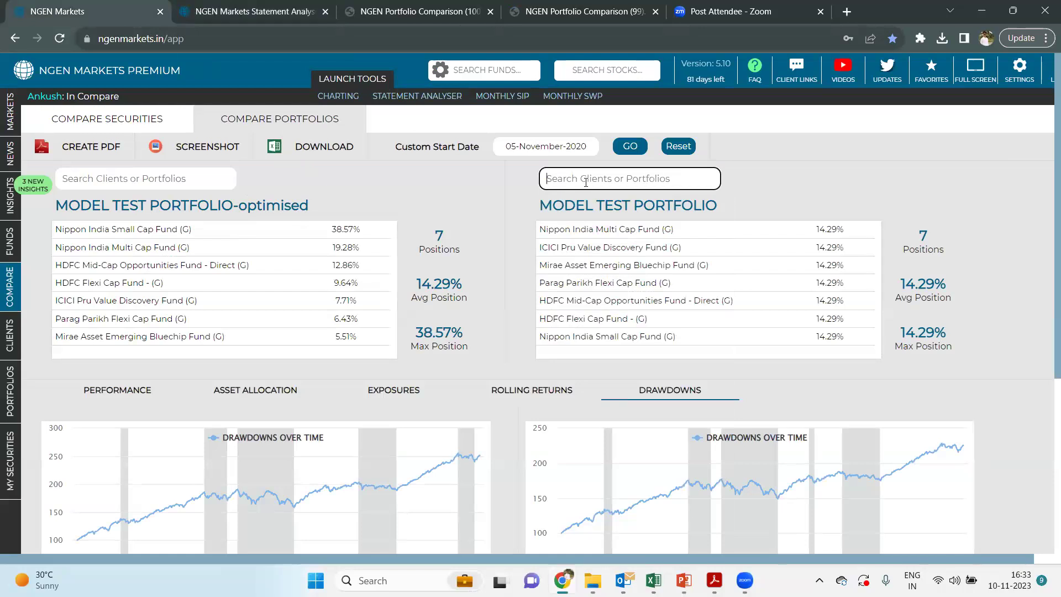
pyautogui.write('pro')
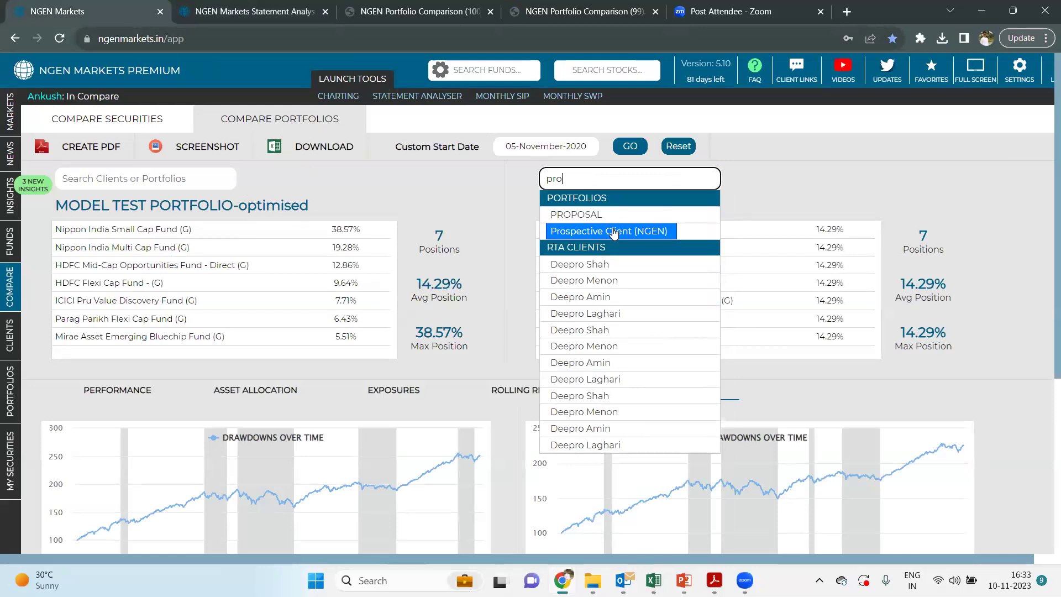
pyautogui.click(614, 232)
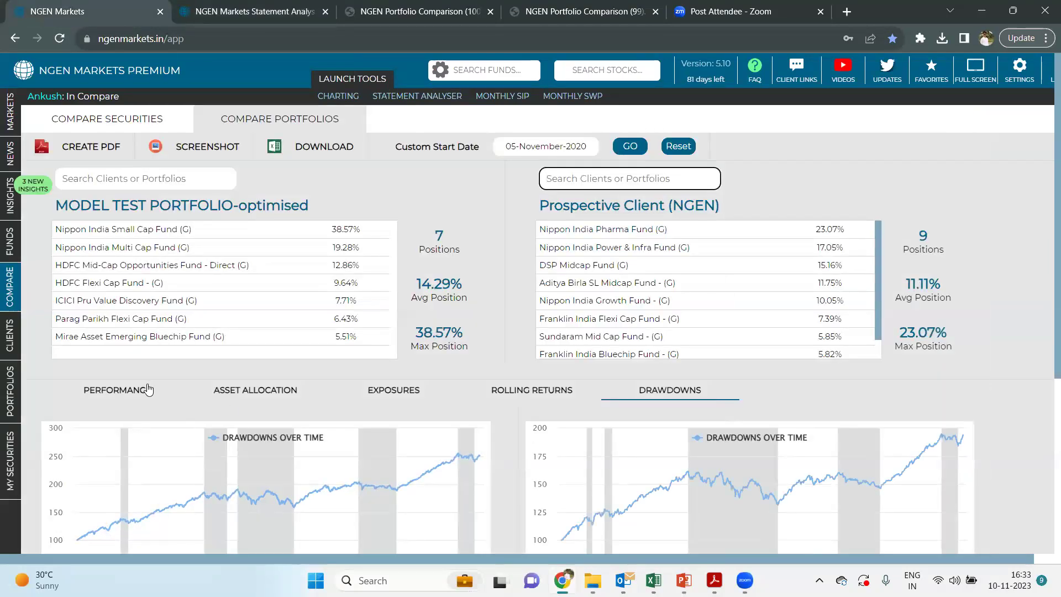
# - Compare the drawdown charts, sizes, dates and recovery days of MODEL TEST PORTFOLIO-optimised and Prospective Client (NGEN)
pyautogui.scroll(-5, 470, 442)
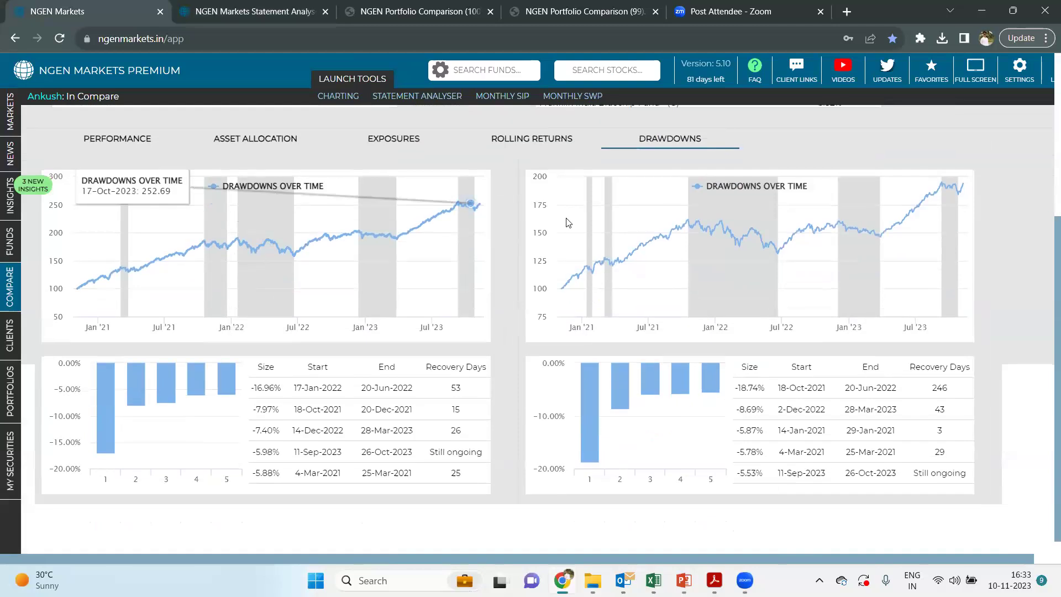
pyautogui.scroll(1, 276, 252)
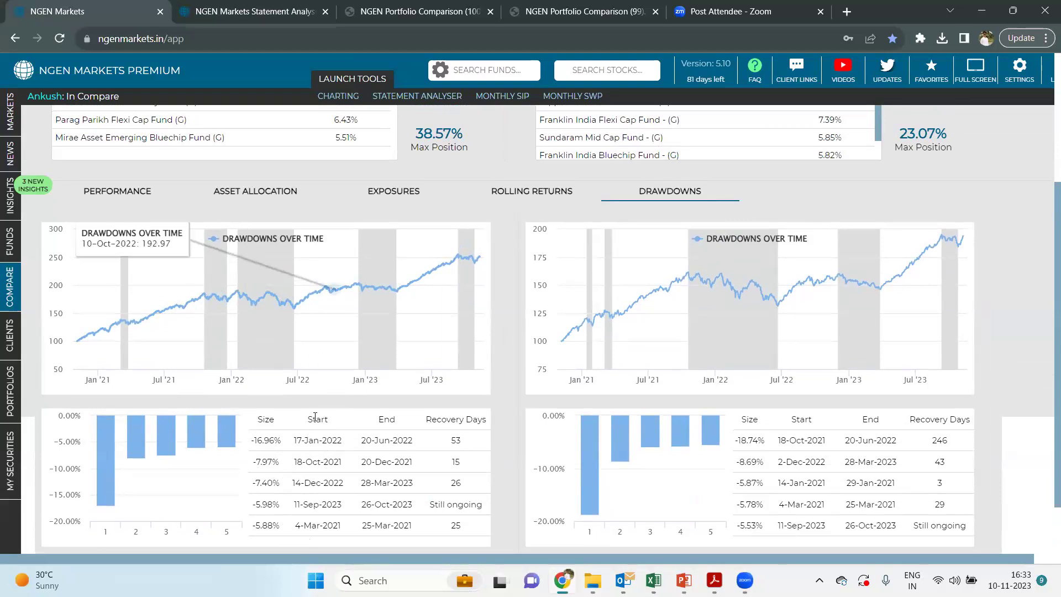
pyautogui.scroll(-1, 349, 409)
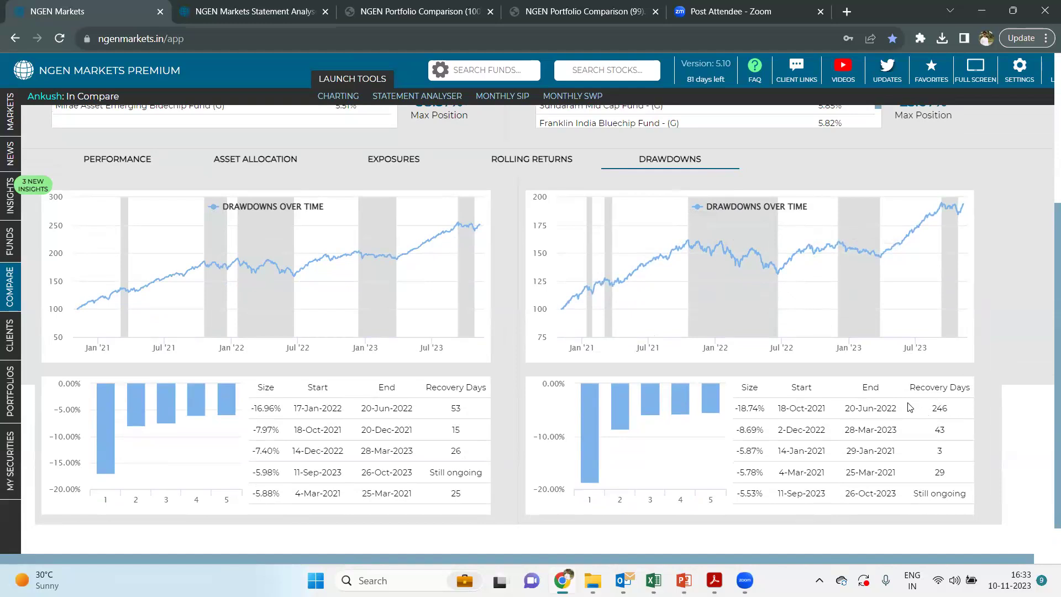
pyautogui.scroll(3, 867, 409)
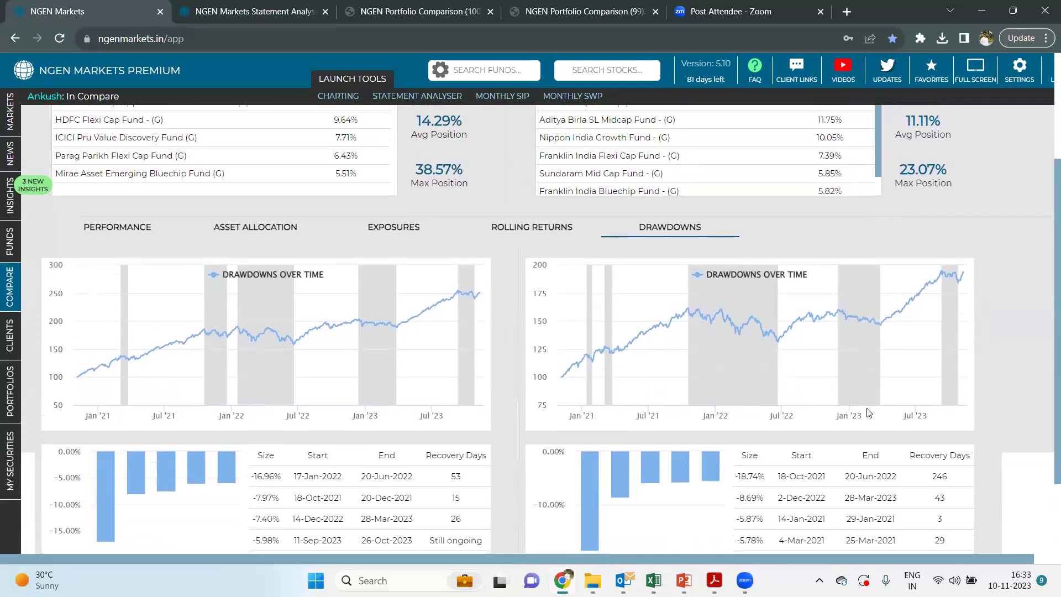
# - Examine the rolling returns, exposures and asset allocation of MODEL TEST PORTFOLIO-optimised against Prospective Client (NGEN)
pyautogui.click(522, 326)
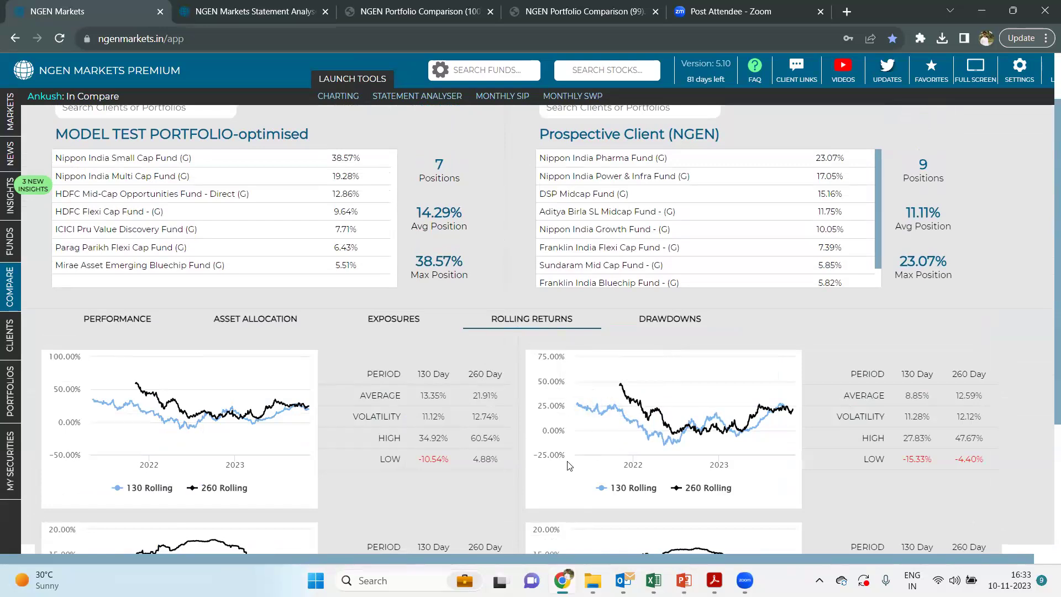
pyautogui.click(392, 323)
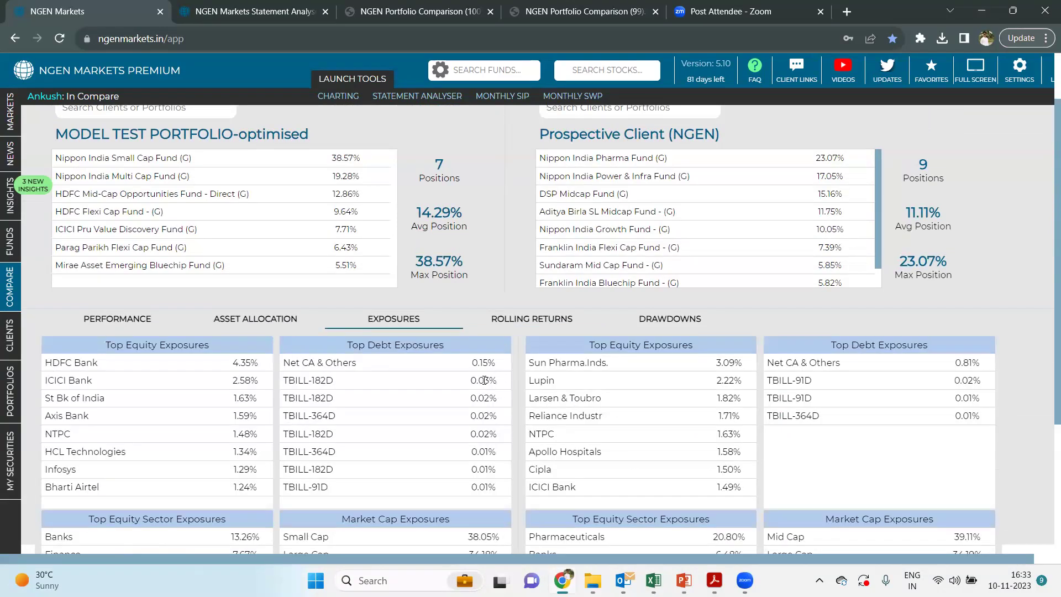
pyautogui.click(263, 323)
pyautogui.moveTo(263, 324); pyautogui.dragTo(261, 324)
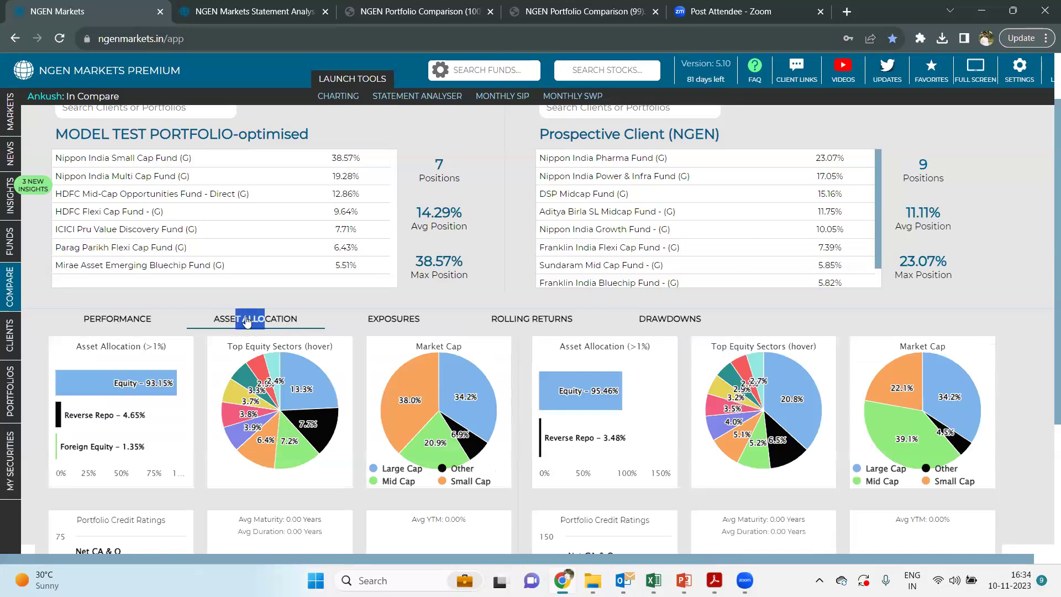
pyautogui.click(260, 324)
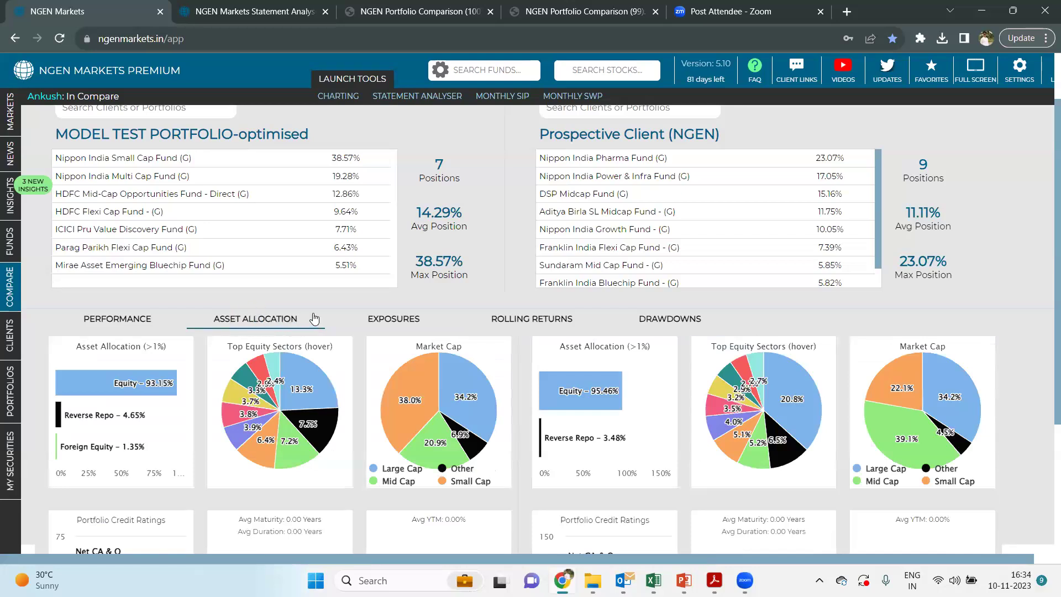
pyautogui.scroll(-2, 323, 318)
pyautogui.scroll(-2, 322, 314)
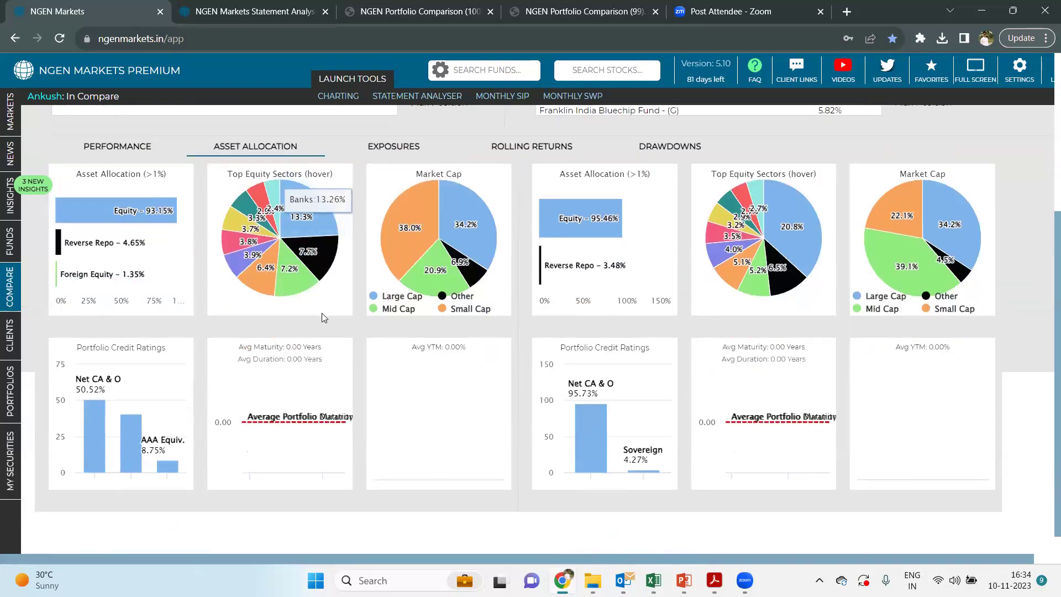
pyautogui.scroll(1, 322, 316)
pyautogui.scroll(3, 322, 315)
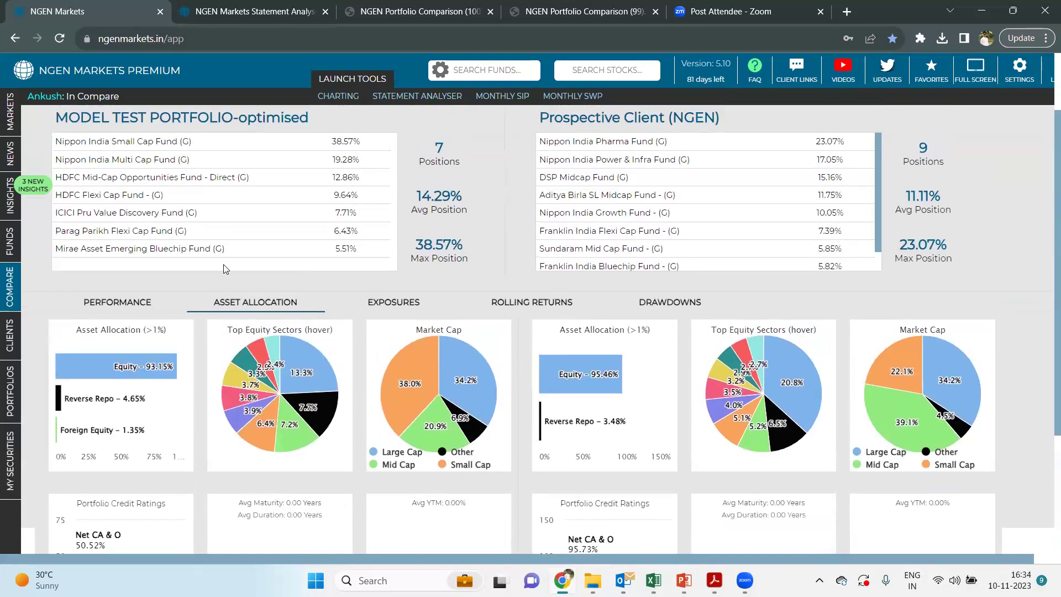
# - Review the performance comparison of the two portfolios, including the chart, period returns, volatility and Sharpe ratio
pyautogui.click(126, 306)
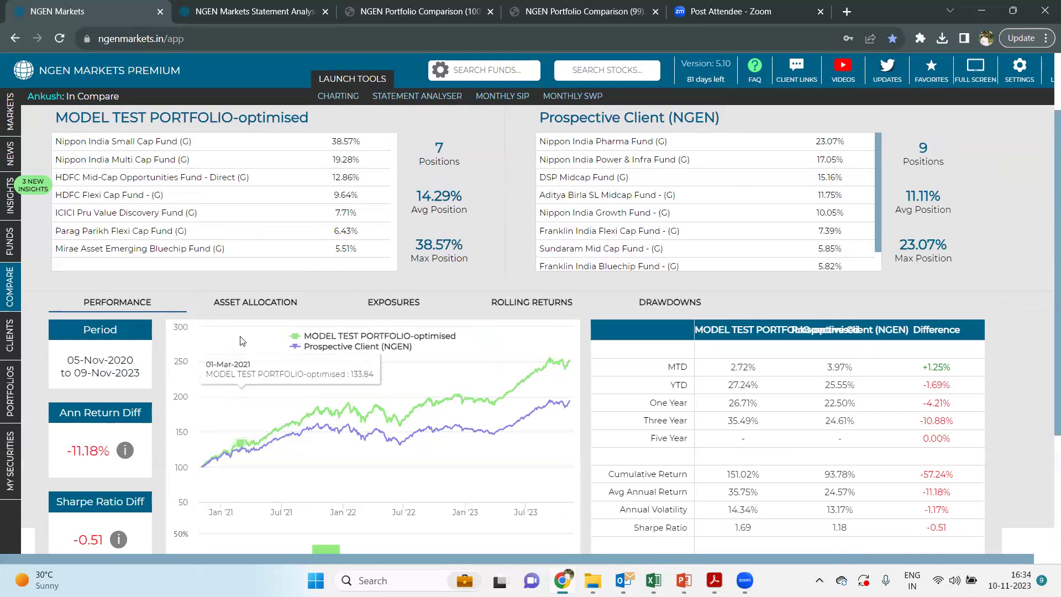
pyautogui.scroll(-3, 241, 341)
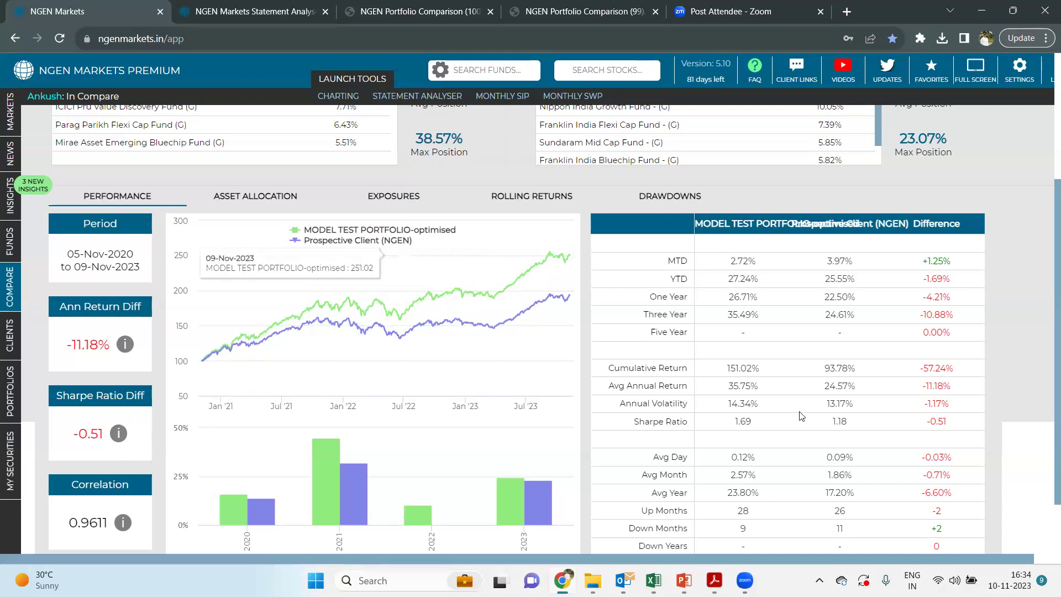
pyautogui.scroll(-1, 800, 416)
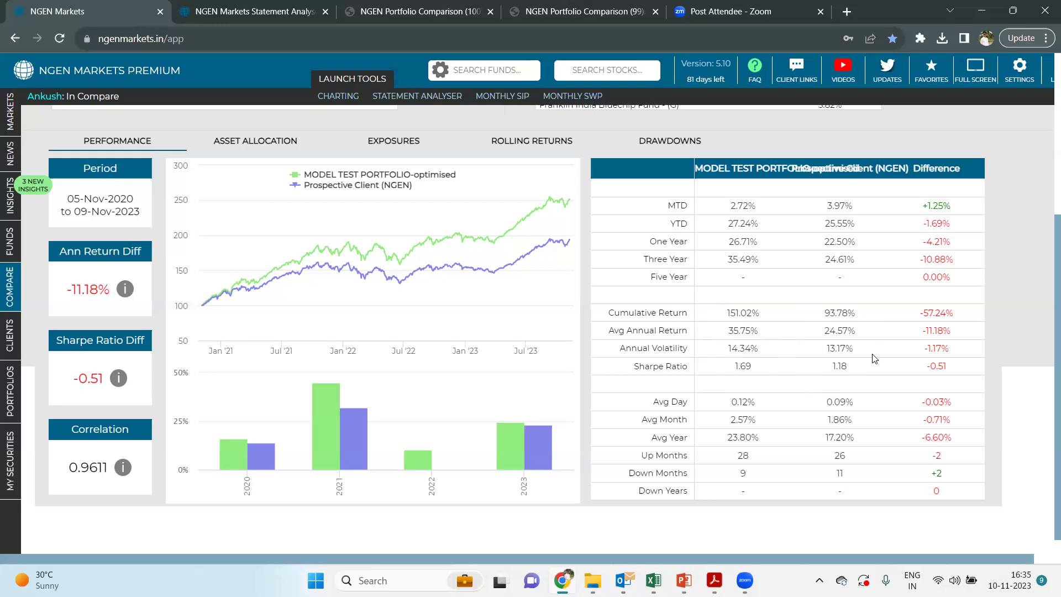
# - Create a PDF comparison report with a capital of 10000000 rupees and open the downloaded file
pyautogui.scroll(2, 873, 358)
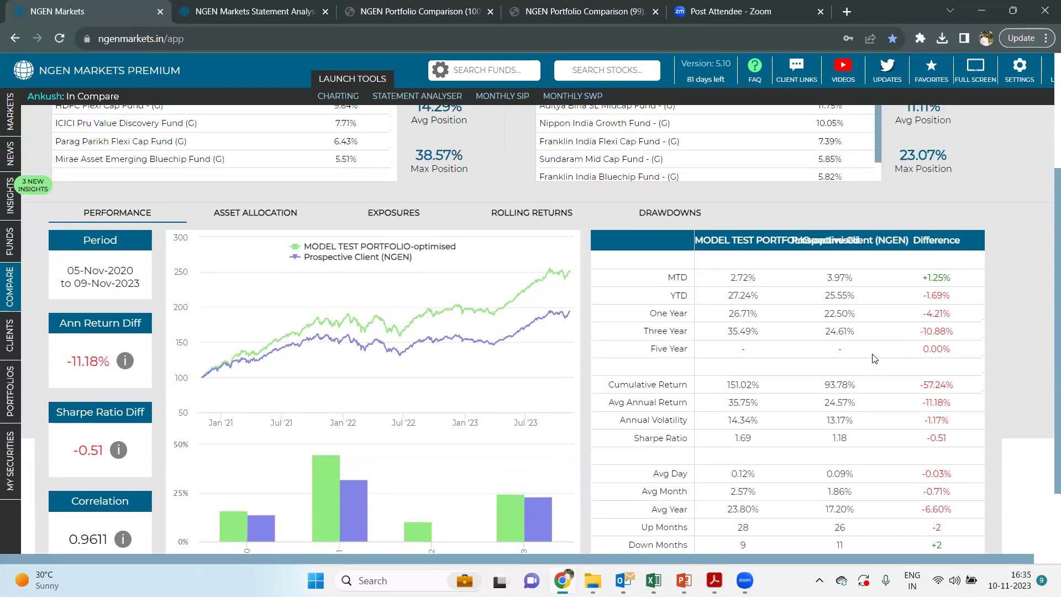
pyautogui.scroll(5, 874, 358)
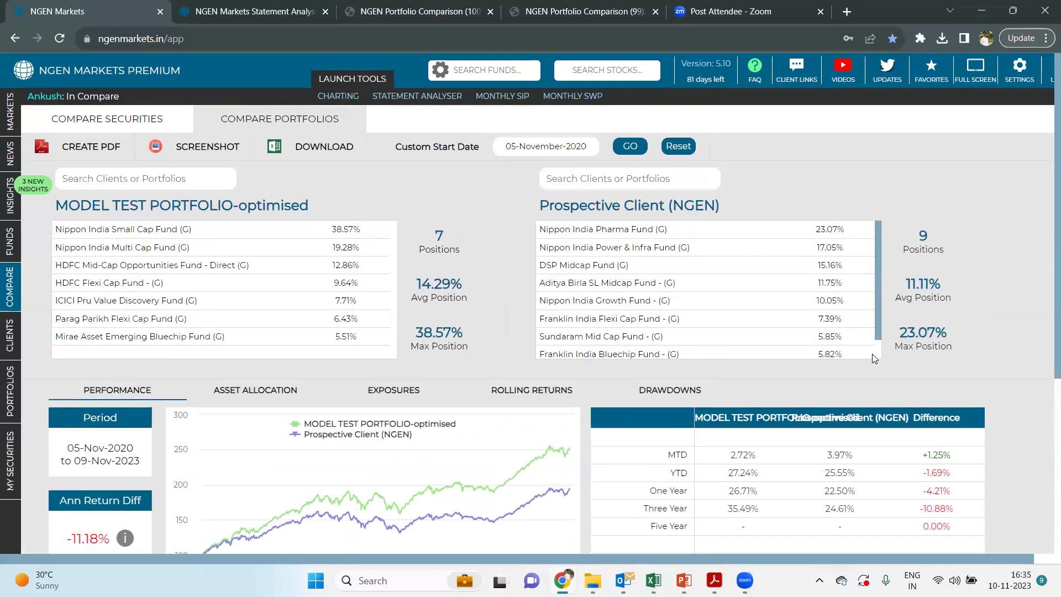
pyautogui.click(109, 151)
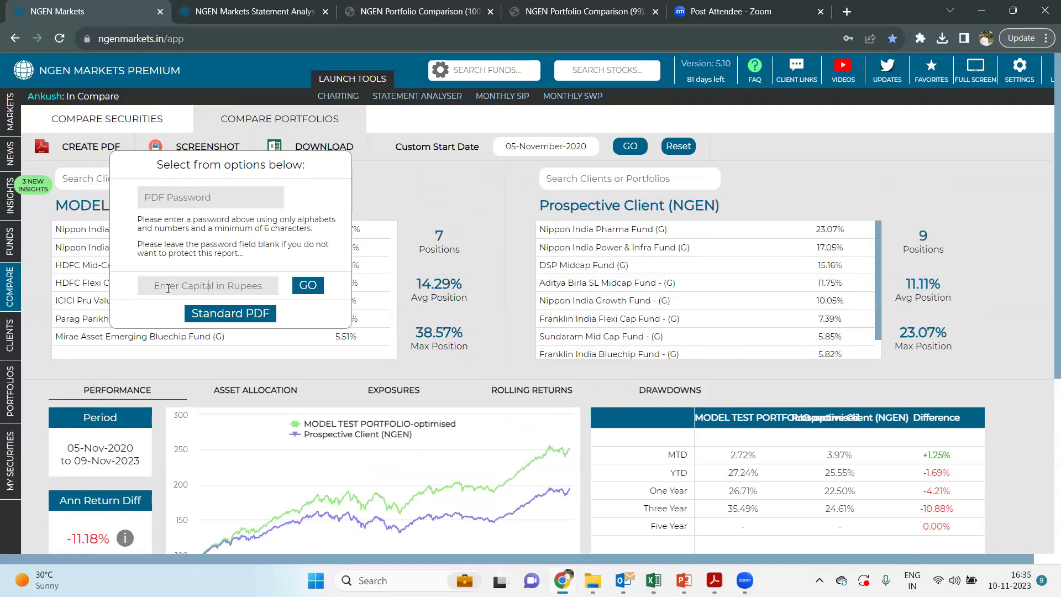
pyautogui.click(168, 288)
pyautogui.write('10000000')
pyautogui.click(309, 285)
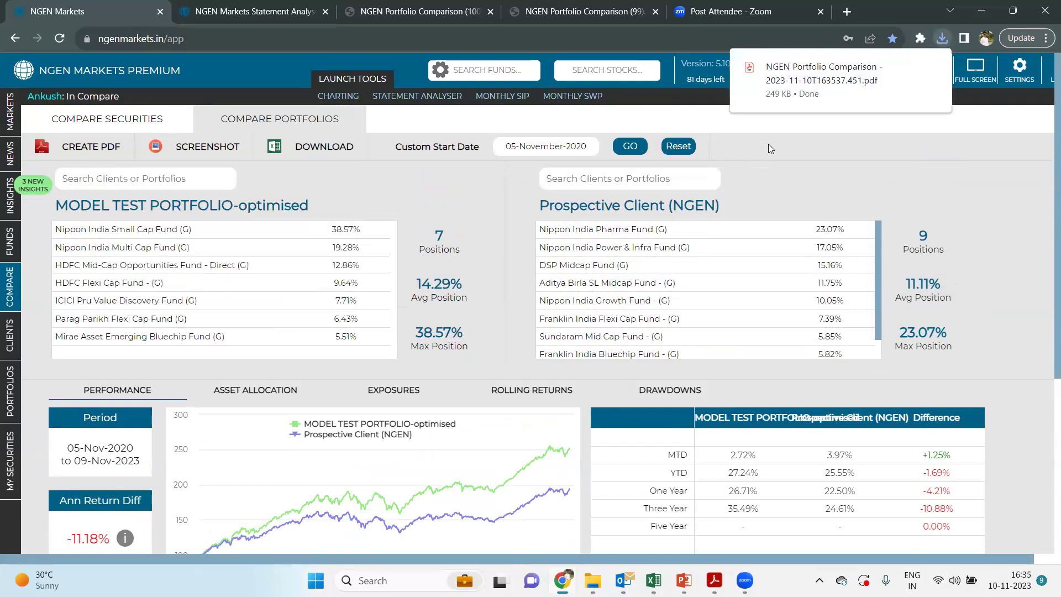
pyautogui.click(776, 96)
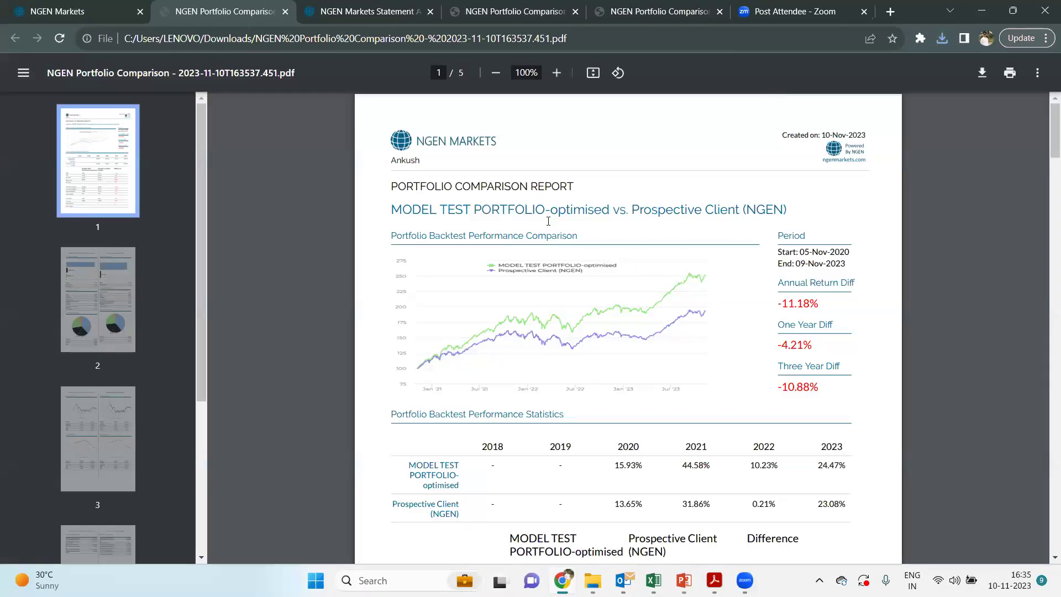
# - Review the new report's statistics, asset allocation, sector exposures, rolling returns and portfolio composition for both portfolios
pyautogui.scroll(-4, 548, 221)
pyautogui.scroll(-9, 548, 221)
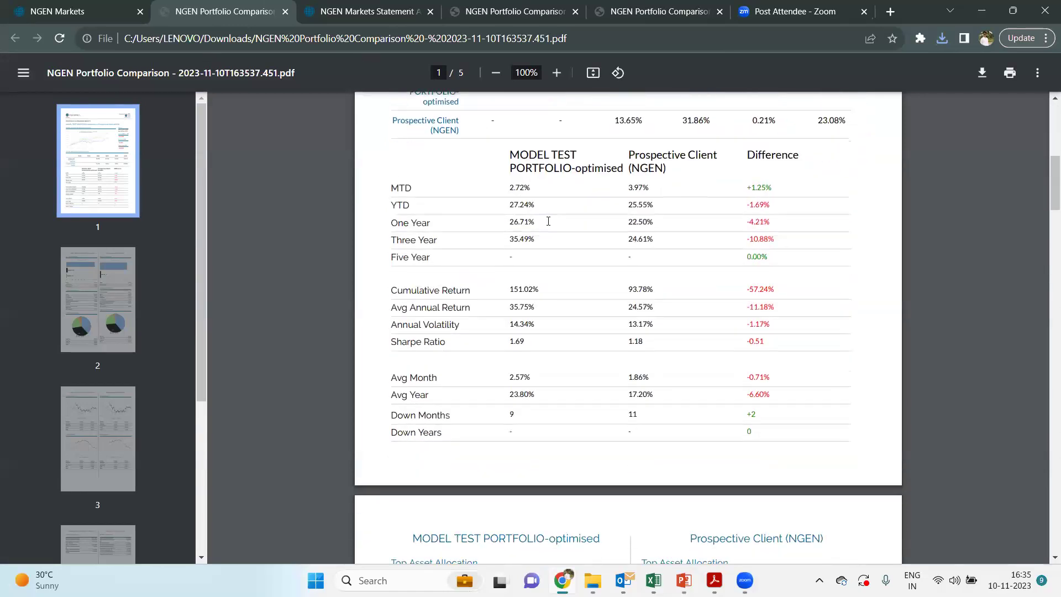
pyautogui.scroll(-6, 548, 221)
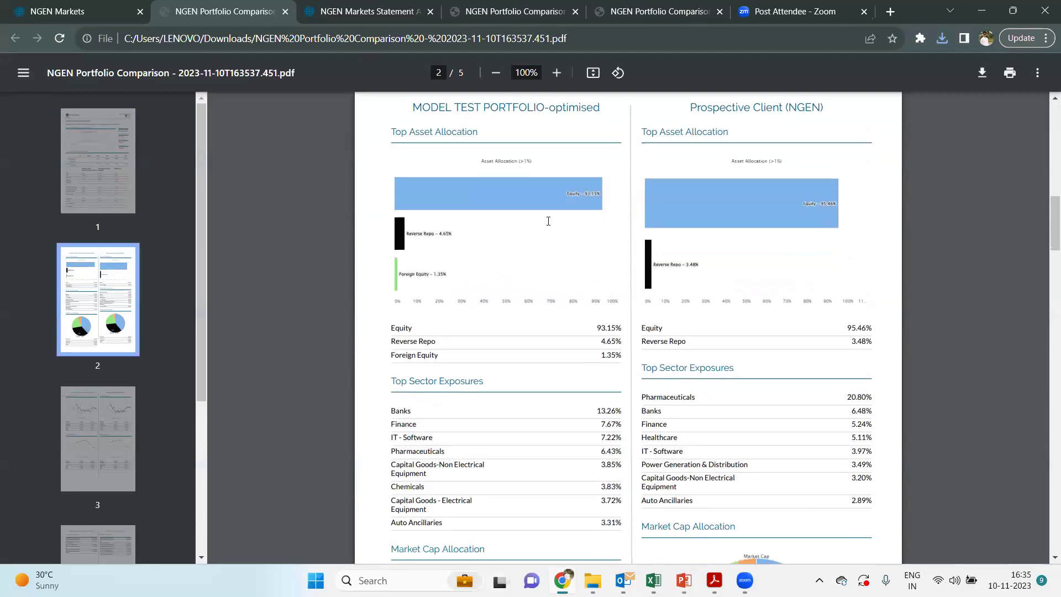
pyautogui.scroll(-16, 548, 221)
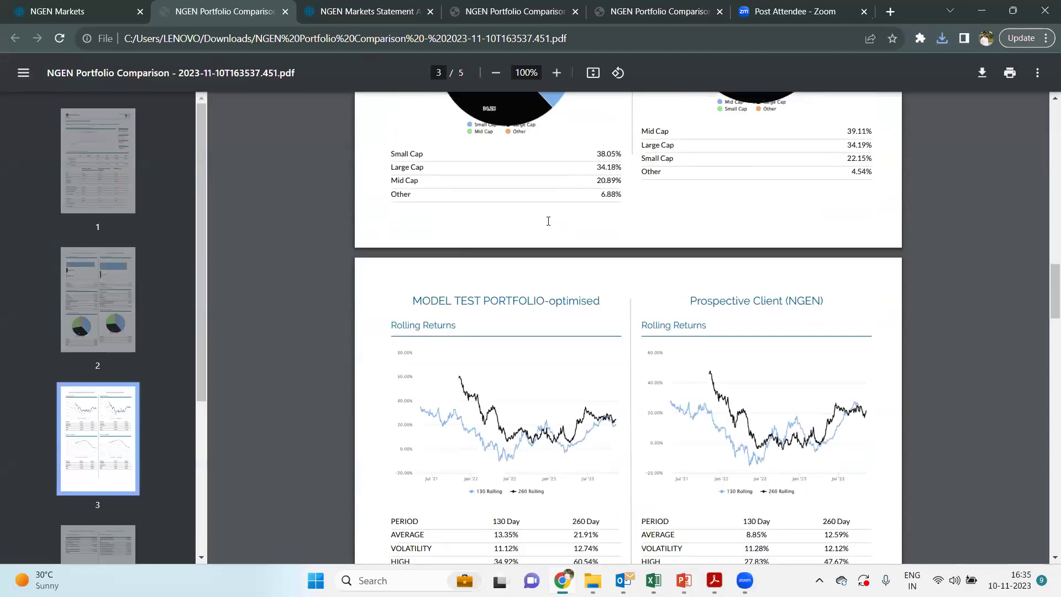
pyautogui.scroll(-7, 548, 221)
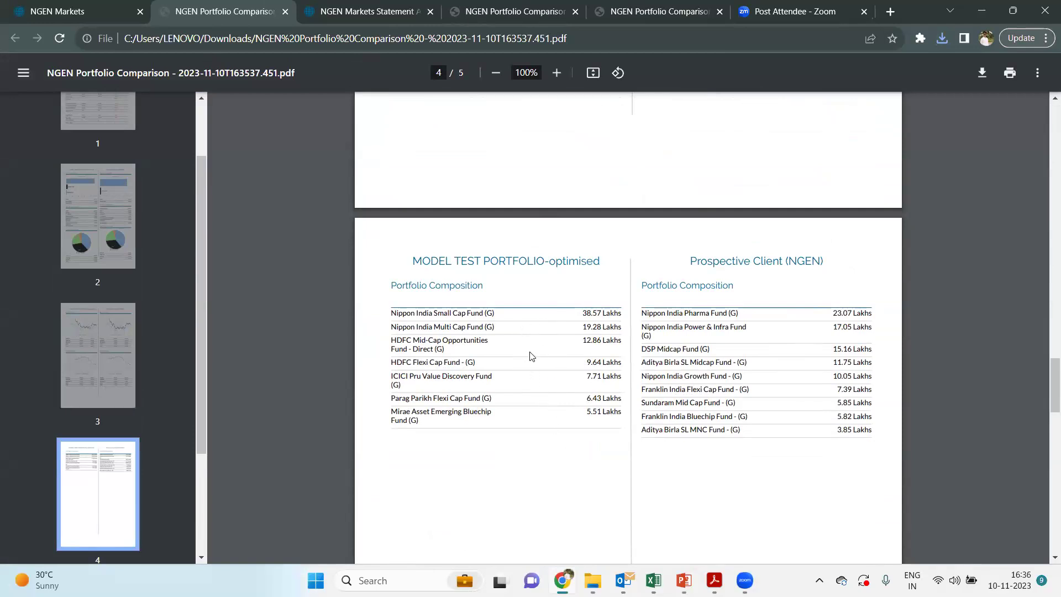
pyautogui.scroll(-3, 545, 338)
pyautogui.scroll(20, 545, 339)
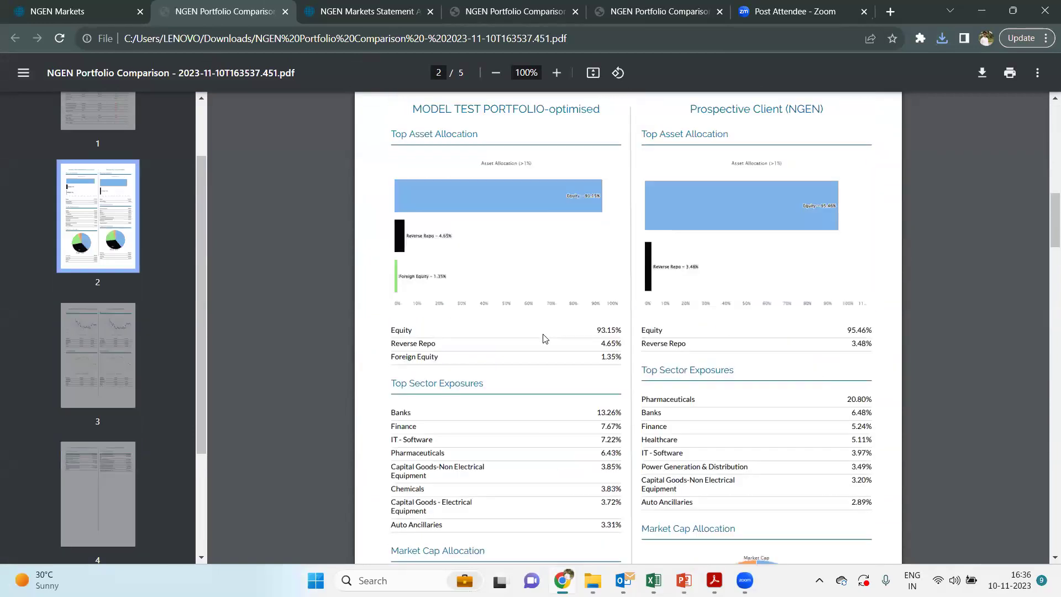
pyautogui.scroll(15, 545, 339)
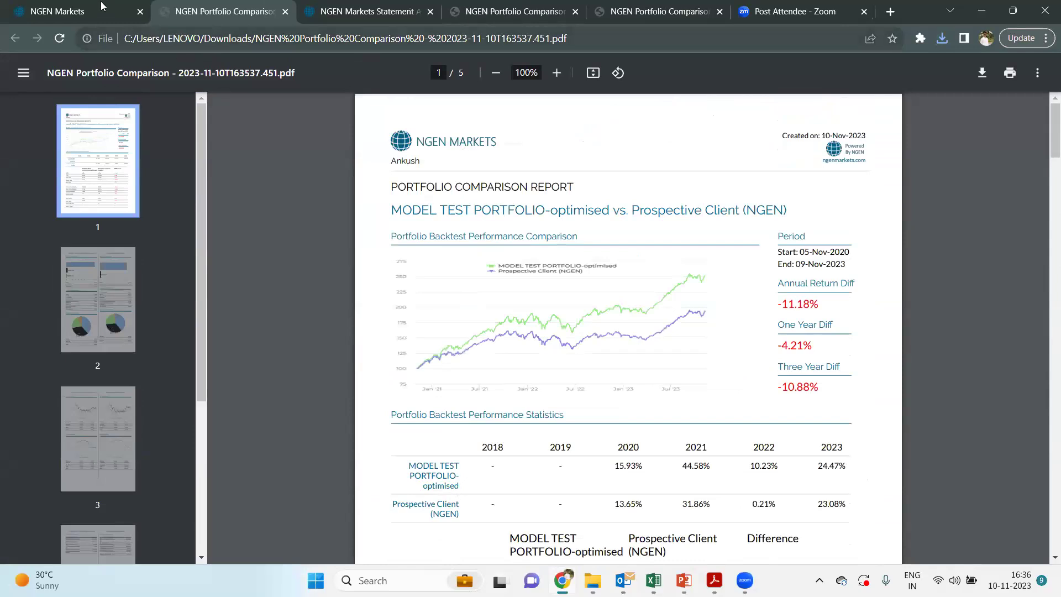
# - Go back to the portfolio comparison, view the NGEN MARKETS video channel on YouTube, and return to the comparison
pyautogui.click(103, 9)
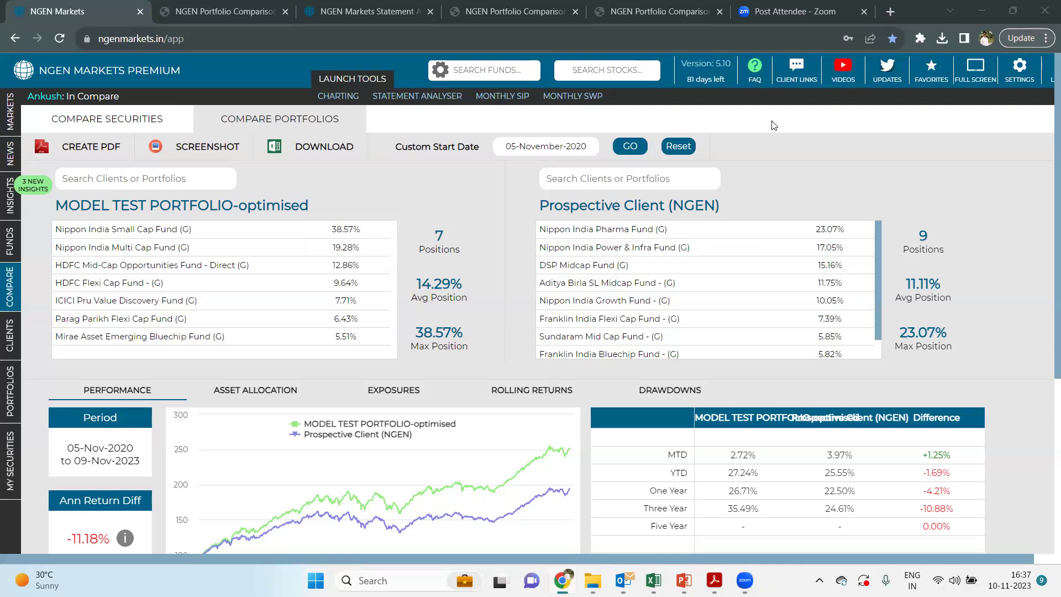
pyautogui.click(843, 67)
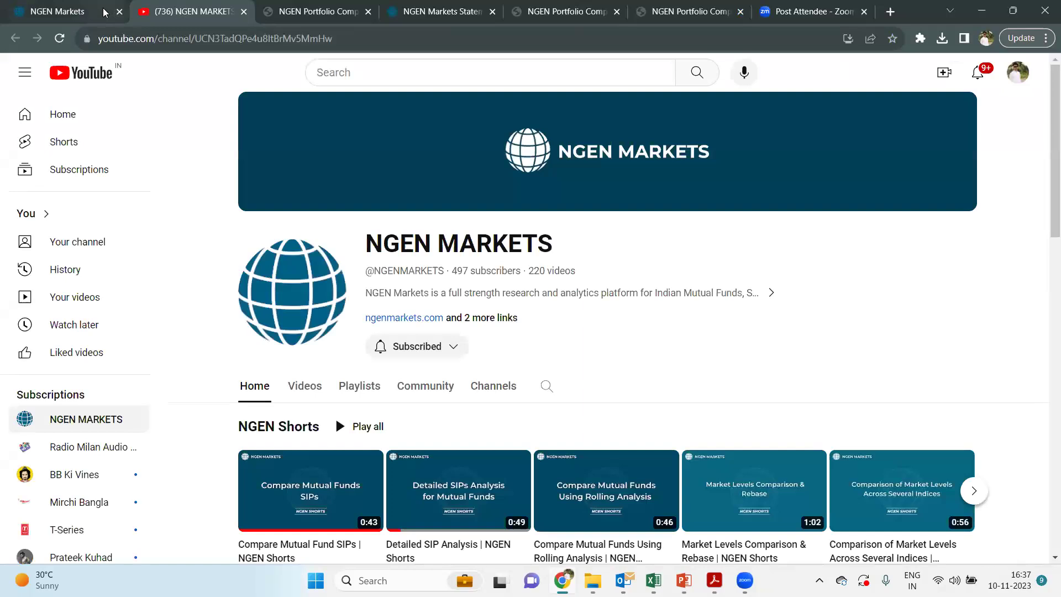
pyautogui.click(103, 8)
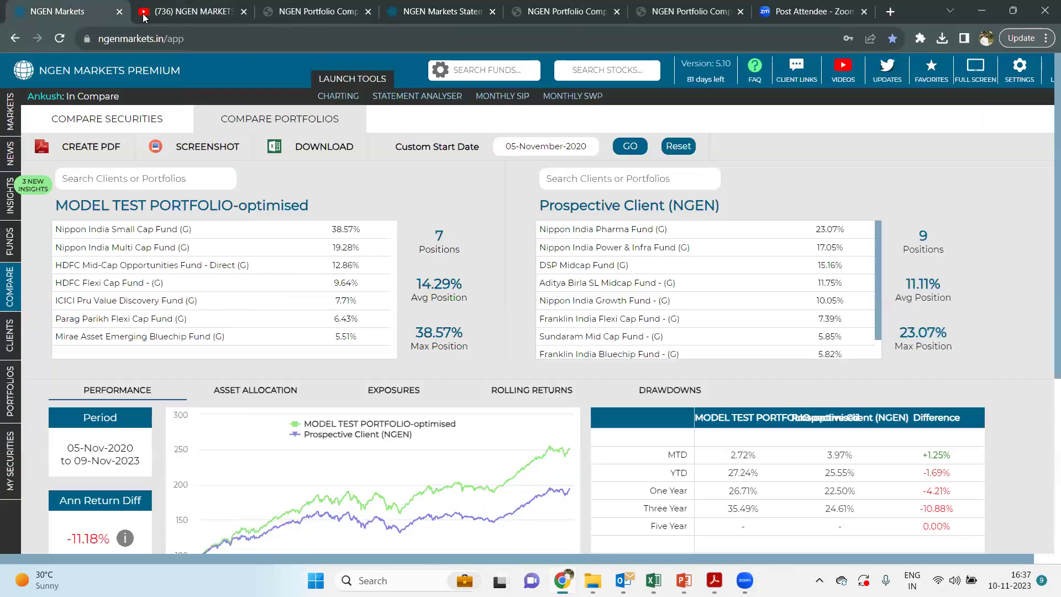